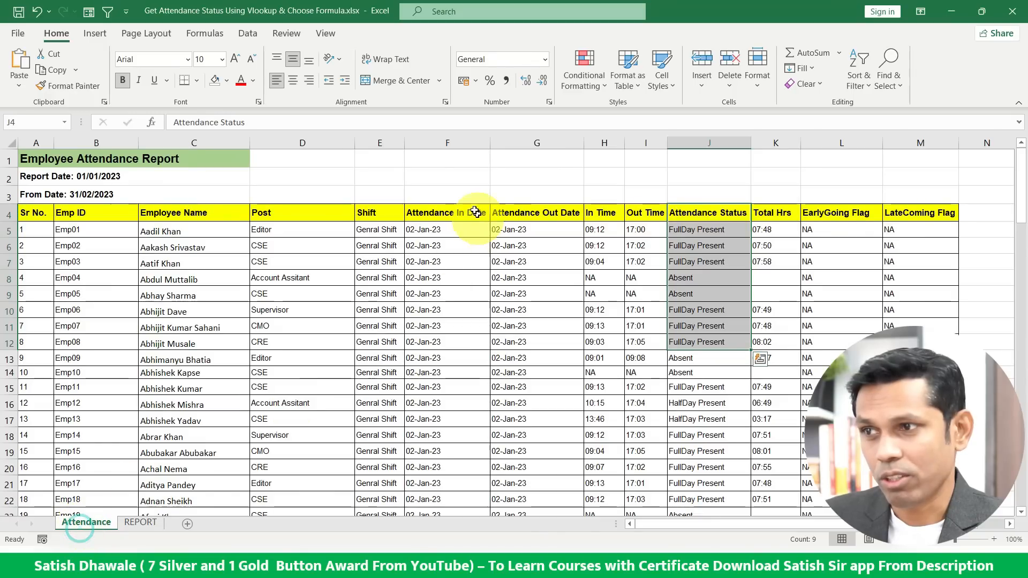
Examine the Attendance sheet's header, employee name and date columns of the source data.
{"action": "left_click", "coordinate": [449, 144]}
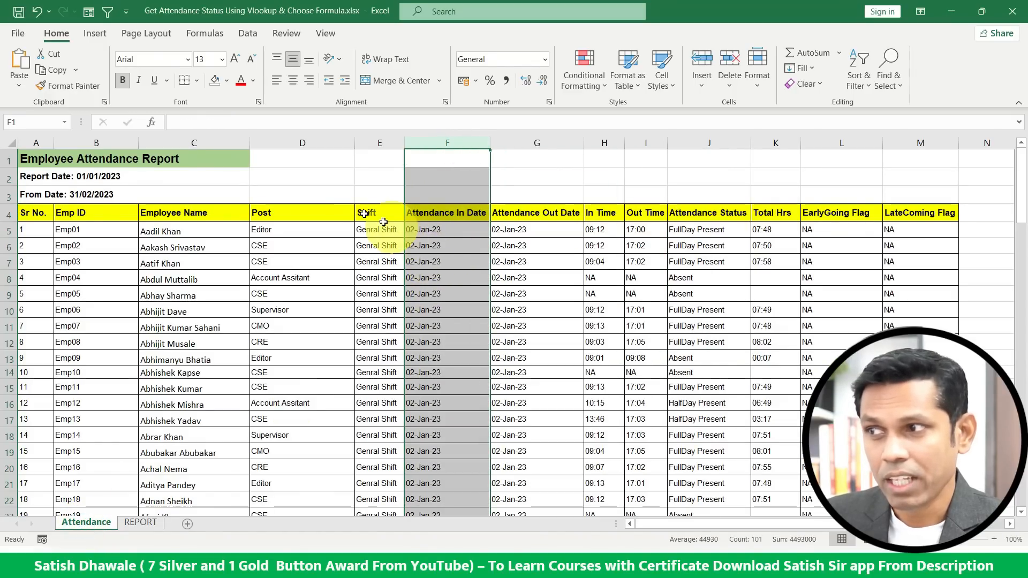
{"action": "left_click", "coordinate": [214, 143]}
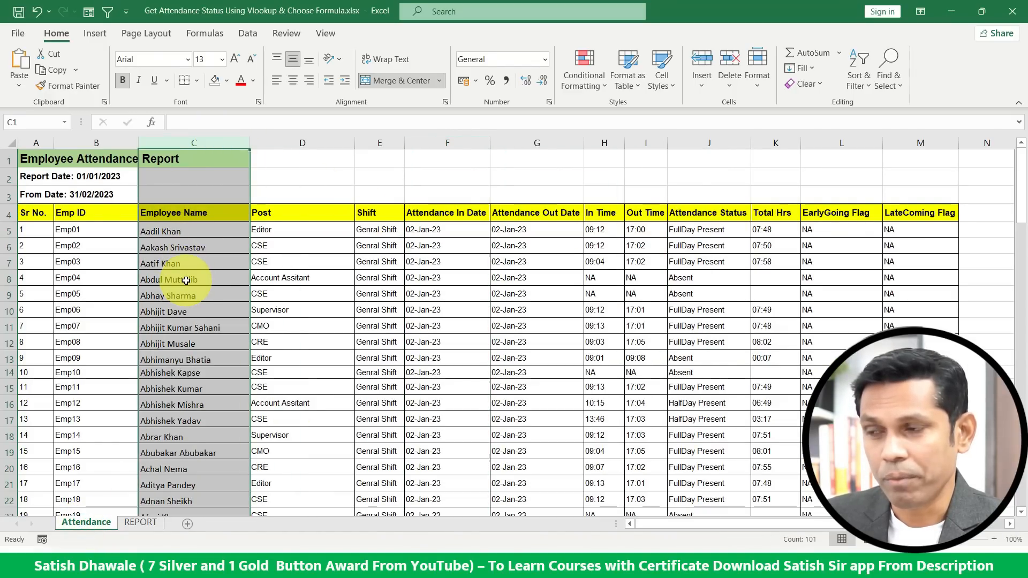
{"action": "left_click", "coordinate": [206, 233]}
{"action": "left_click", "coordinate": [206, 230]}
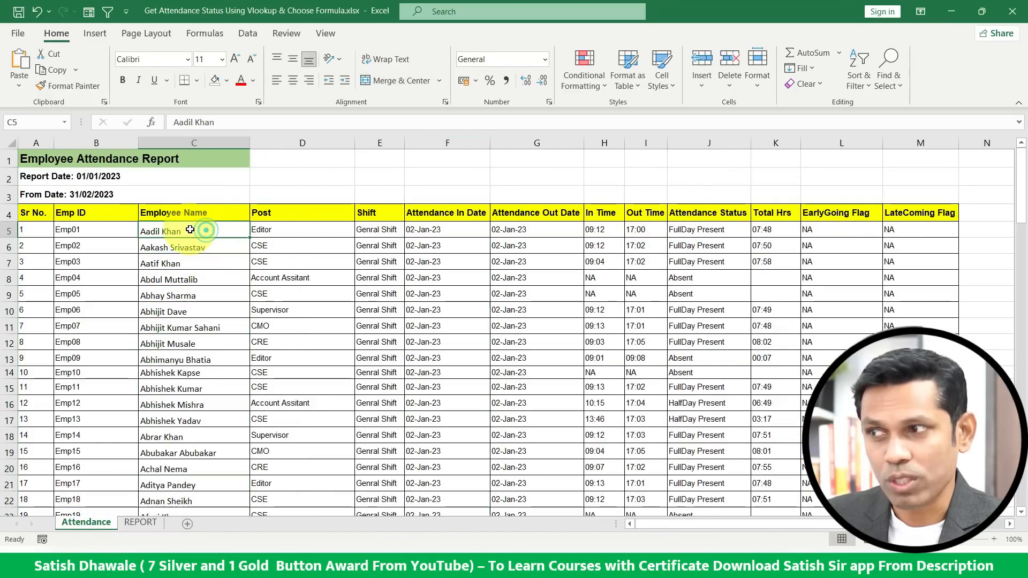
{"action": "left_click", "coordinate": [519, 233]}
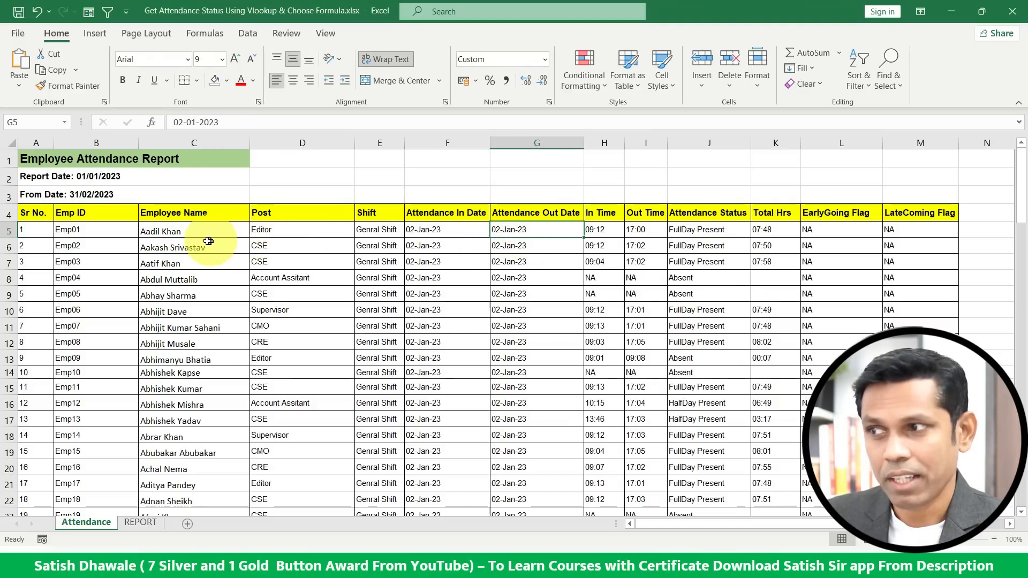
{"action": "left_click_drag", "start_coordinate": [206, 236], "coordinate": [155, 459]}
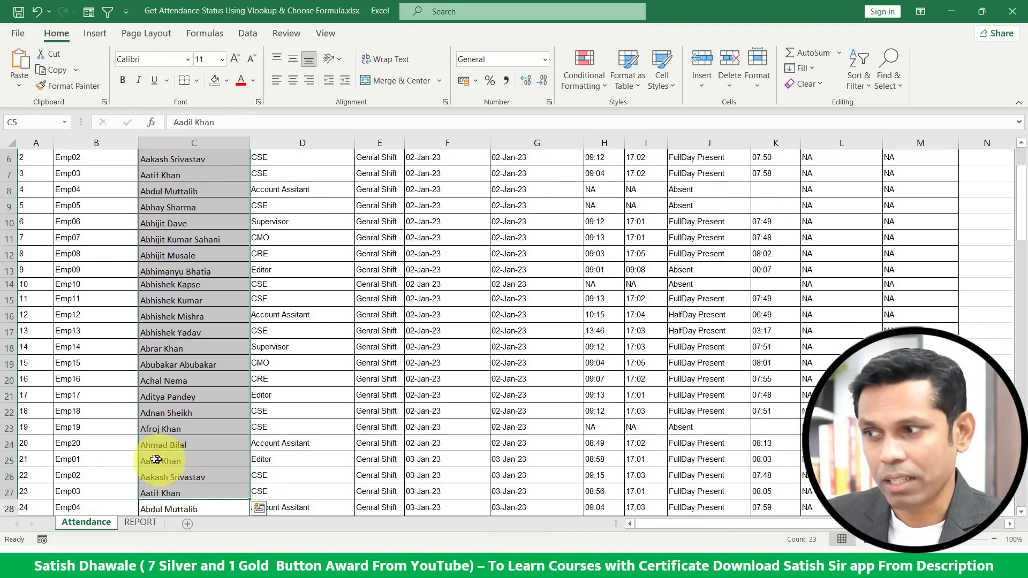
{"action": "left_click", "coordinate": [10, 444]}
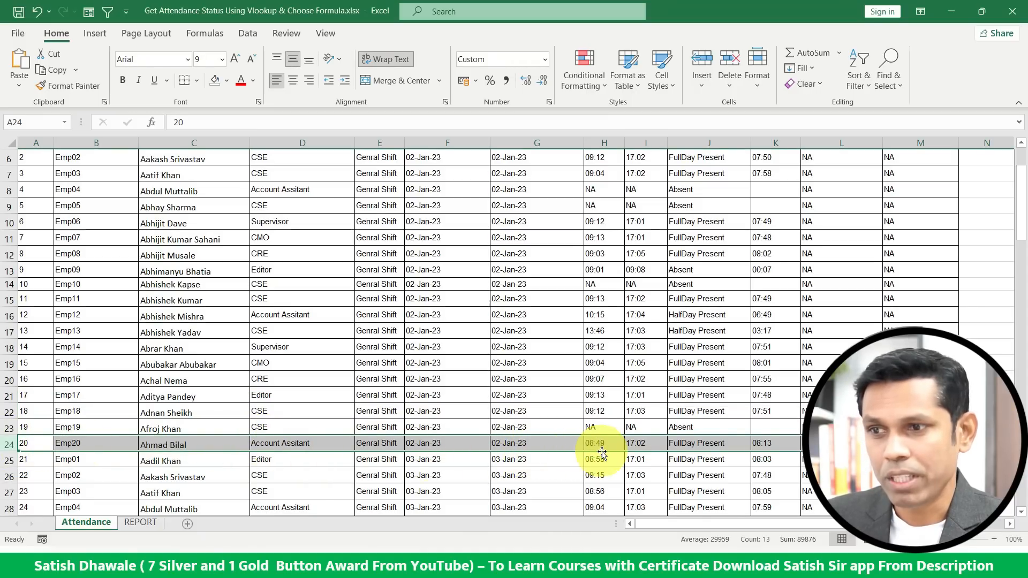
Inspect how employee records repeat for each attendance date further down the Attendance sheet.
{"action": "left_click_drag", "start_coordinate": [557, 449], "coordinate": [514, 268]}
{"action": "scroll", "coordinate": [528, 263], "scroll_direction": "down", "scroll_amount": 5}
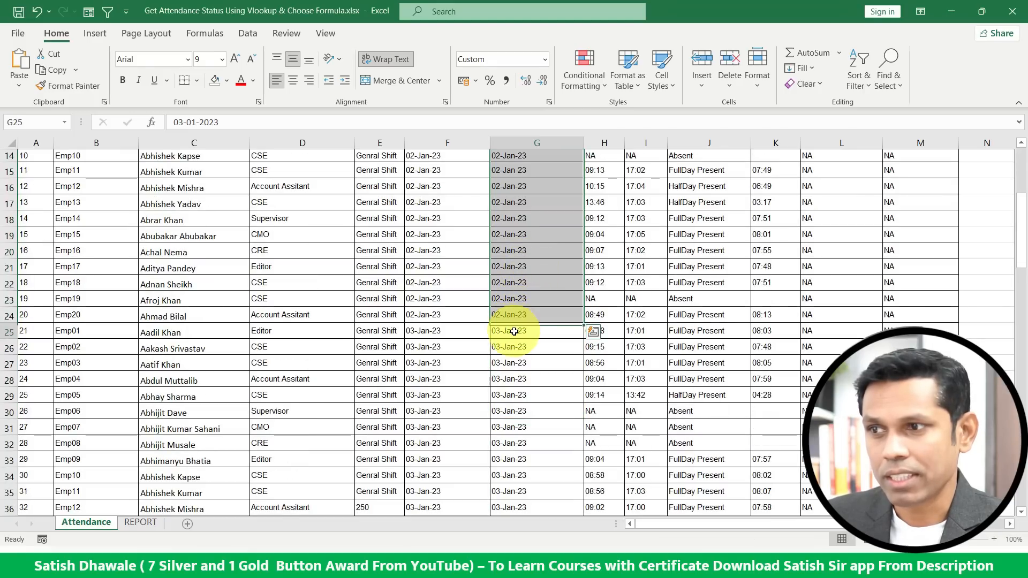
{"action": "left_click_drag", "start_coordinate": [511, 329], "coordinate": [40, 416]}
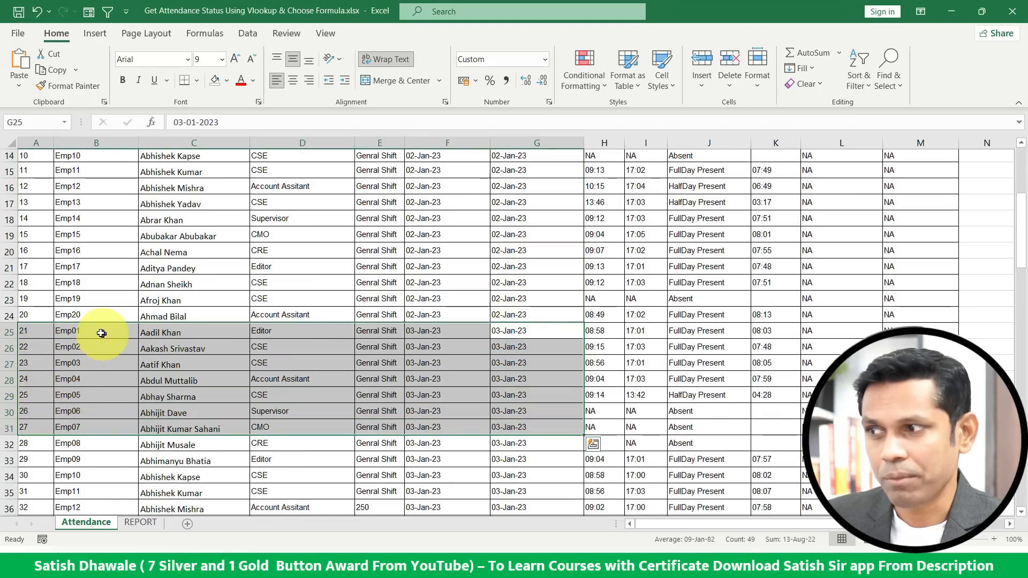
{"action": "left_click_drag", "start_coordinate": [96, 332], "coordinate": [92, 402]}
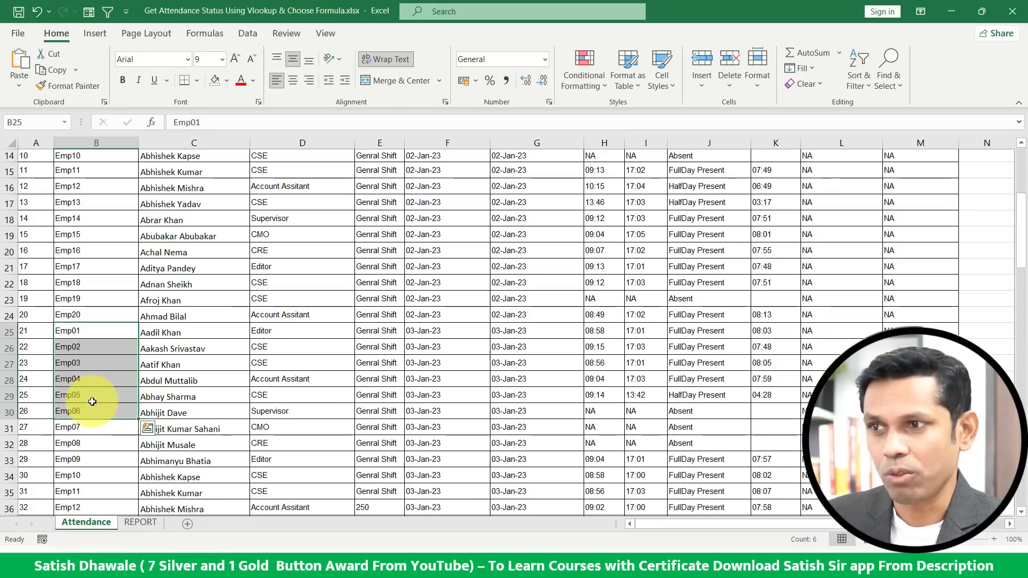
{"action": "scroll", "coordinate": [441, 341], "scroll_direction": "up", "scroll_amount": 5}
{"action": "left_click", "coordinate": [524, 209]}
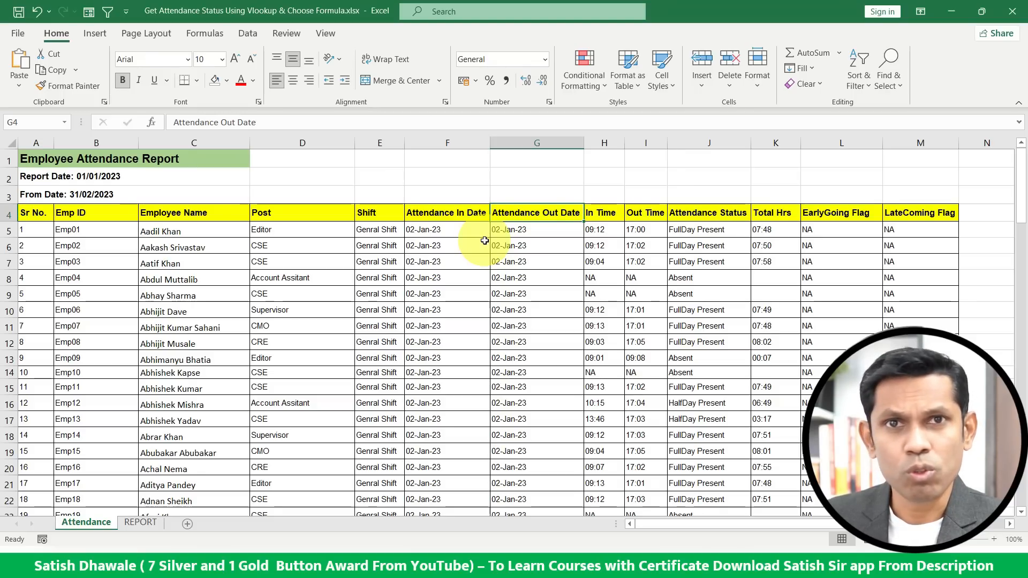
{"action": "left_click", "coordinate": [136, 522]}
{"action": "left_click", "coordinate": [302, 246]}
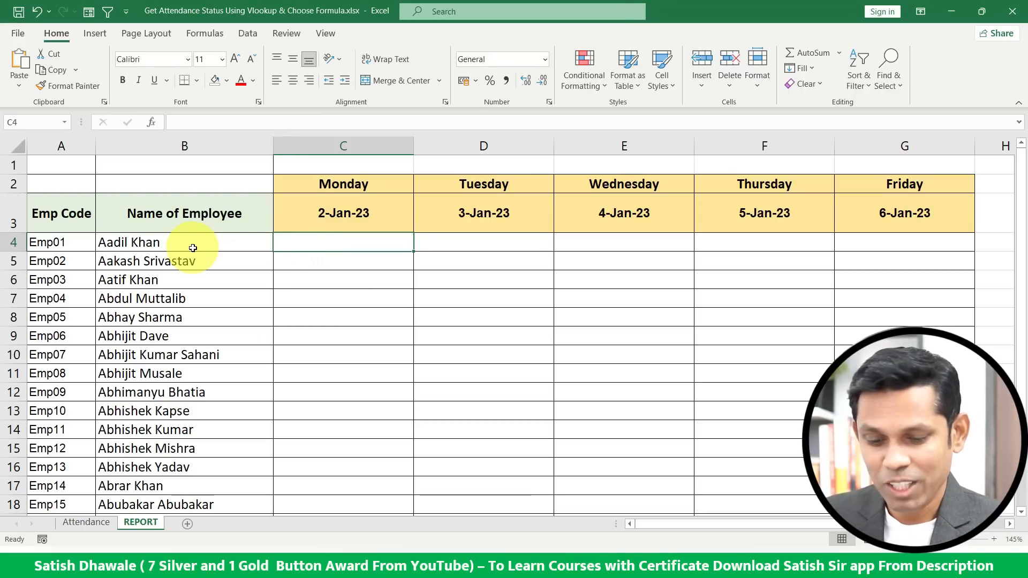
{"action": "type", "text": "=vloo"}
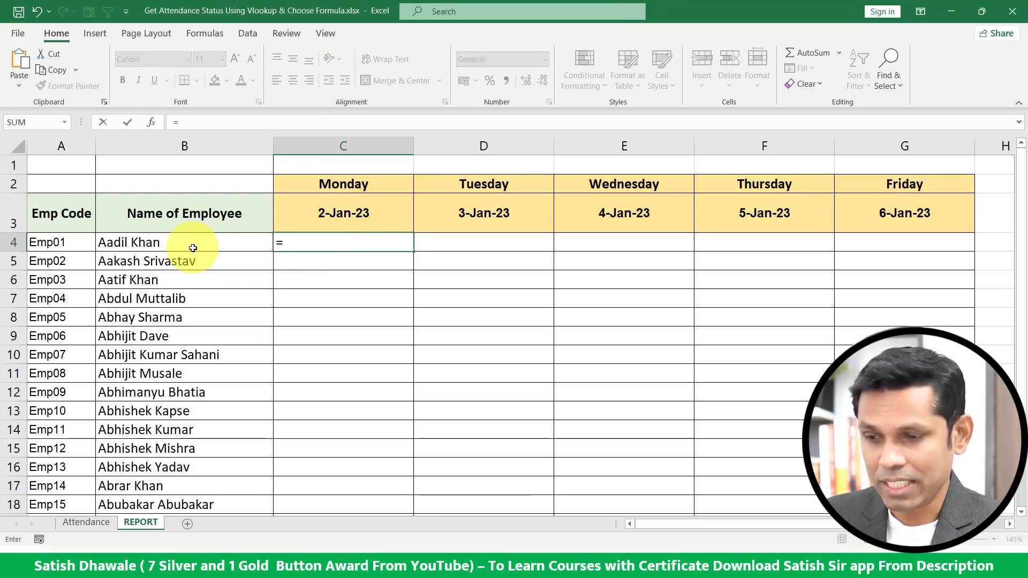
{"action": "key", "text": "Tab"}
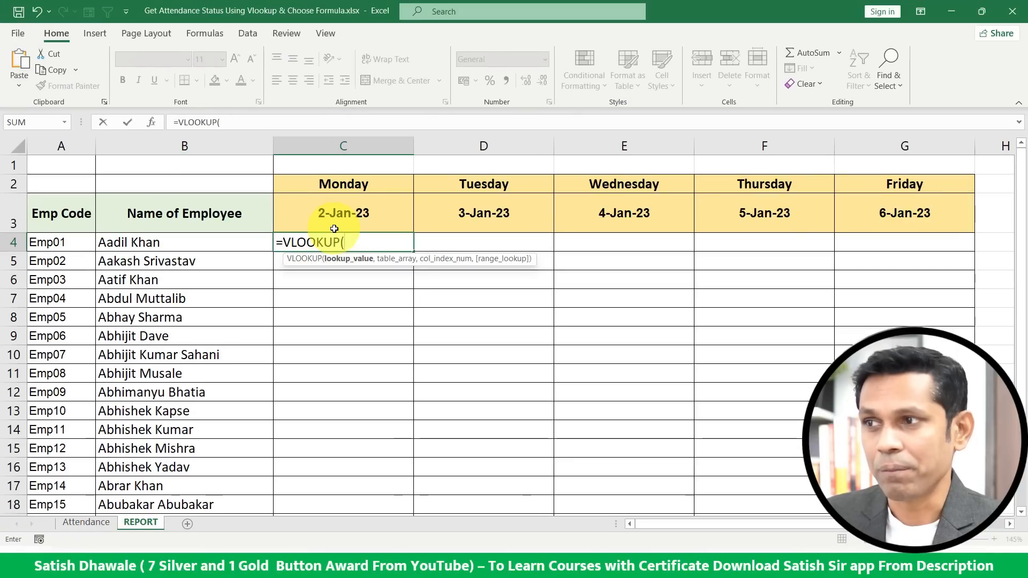
{"action": "key", "text": "Escape"}
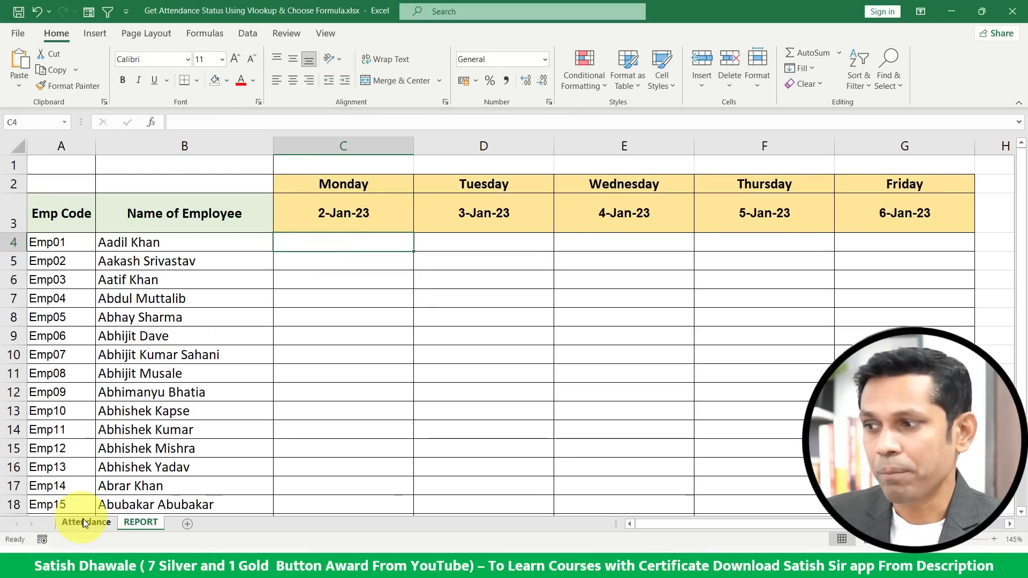
Review the Employee Name and Attendance In Date columns on the Attendance sheet before returning to REPORT.
{"action": "left_click", "coordinate": [86, 522]}
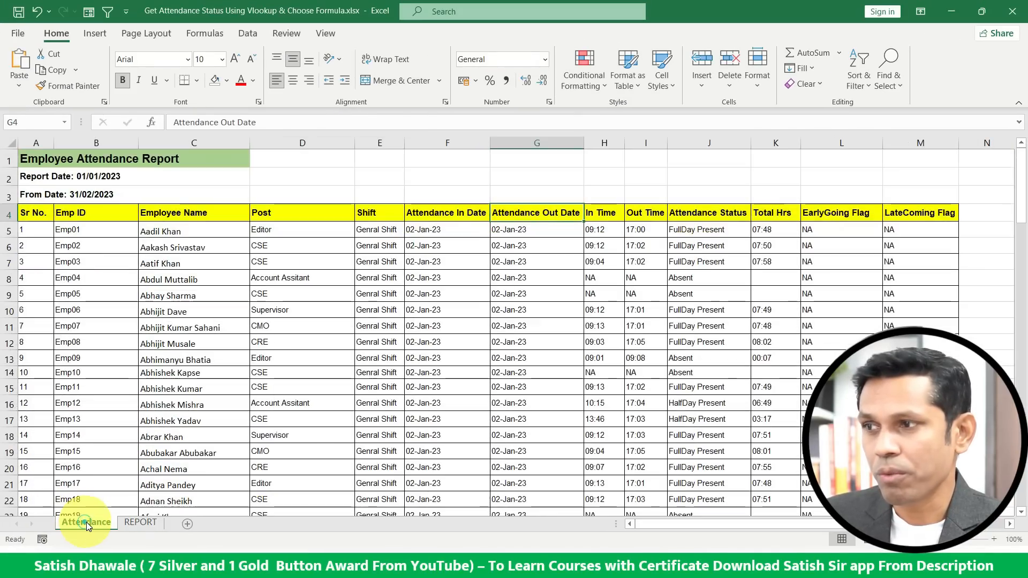
{"action": "left_click", "coordinate": [191, 143]}
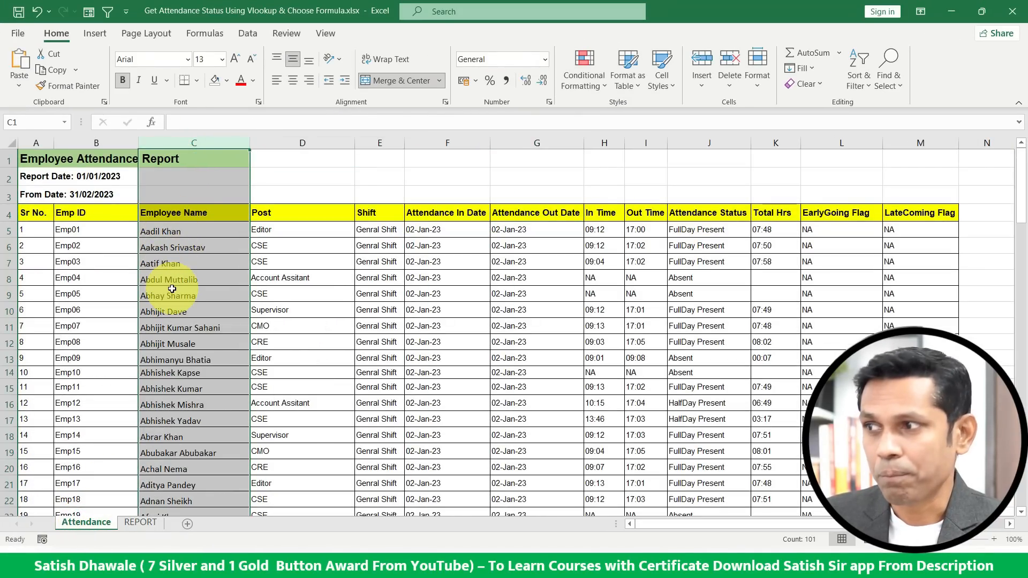
{"action": "left_click", "coordinate": [36, 143]}
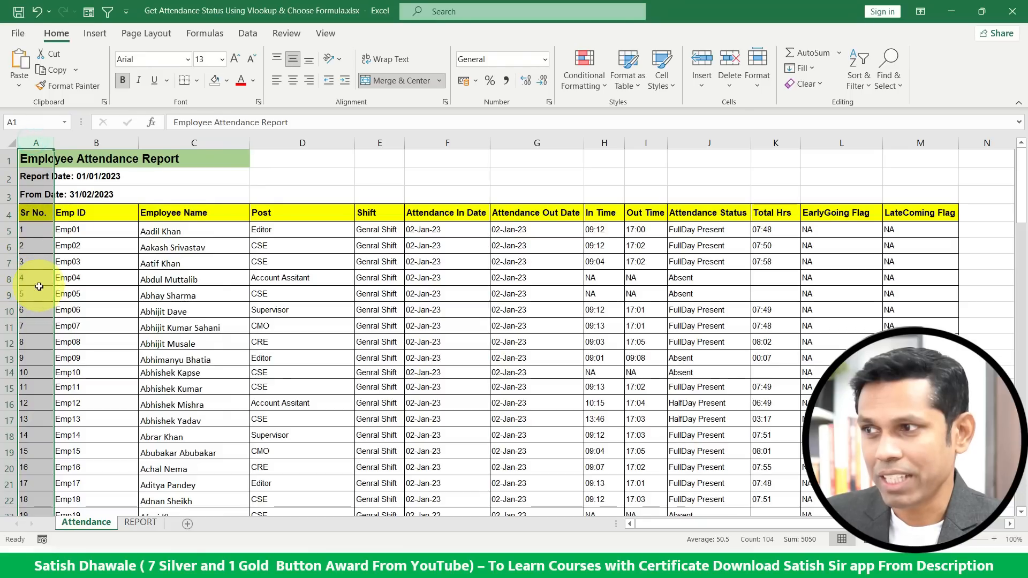
{"action": "left_click", "coordinate": [194, 143]}
{"action": "left_click", "coordinate": [185, 213]}
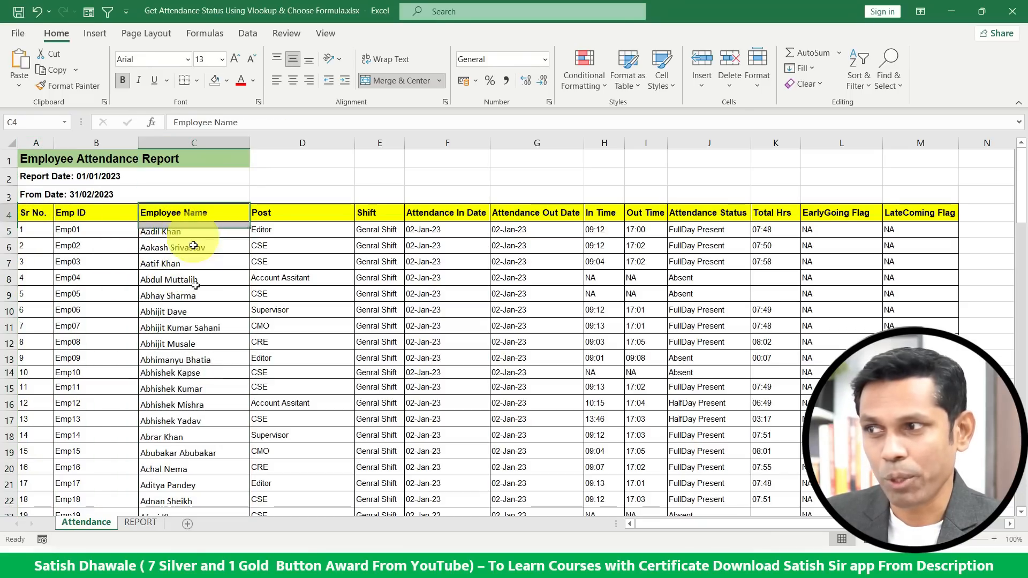
{"action": "left_click_drag", "start_coordinate": [194, 246], "coordinate": [195, 420]}
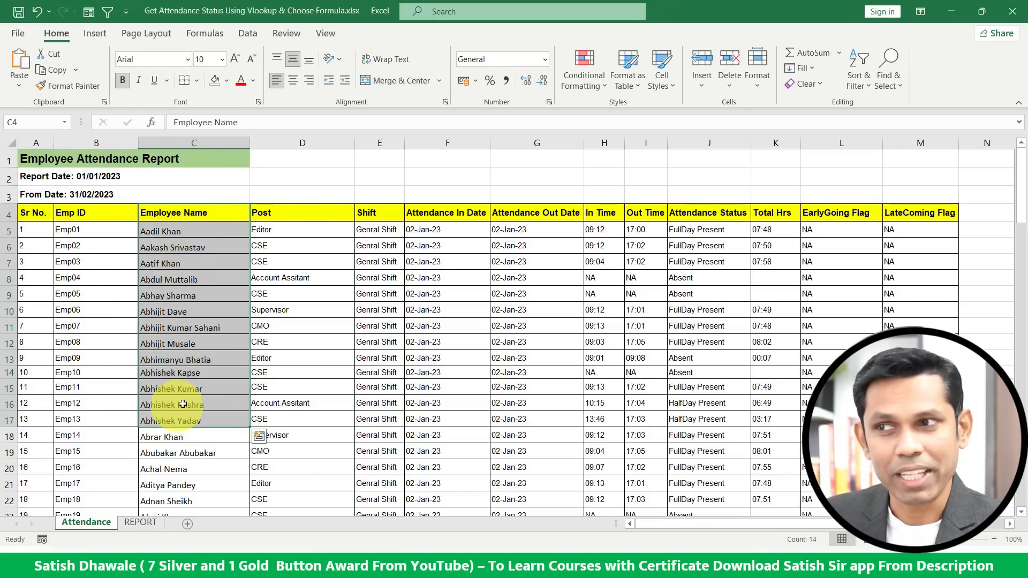
{"action": "left_click", "coordinate": [214, 143]}
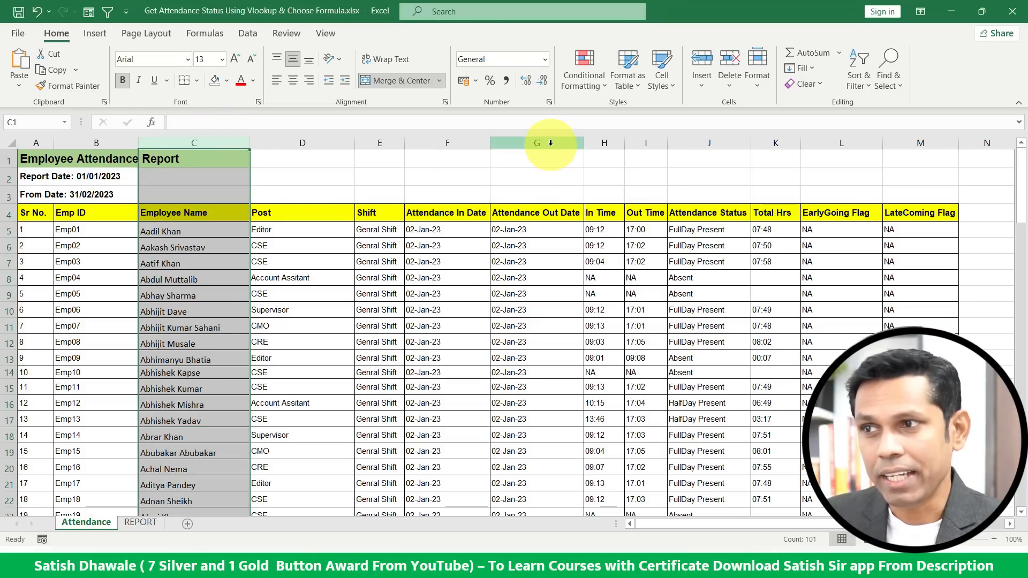
{"action": "left_click", "coordinate": [459, 143]}
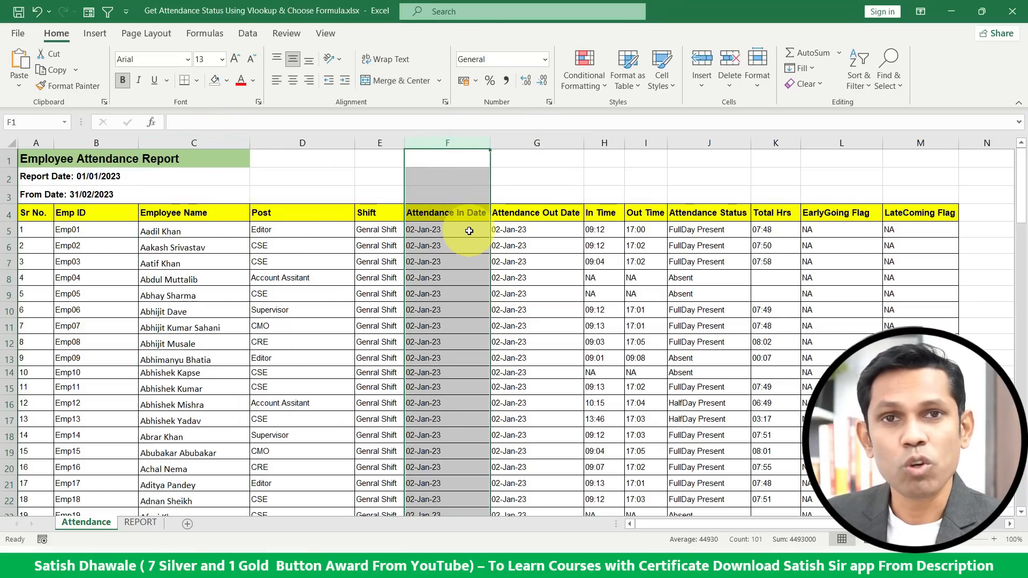
{"action": "left_click", "coordinate": [140, 522]}
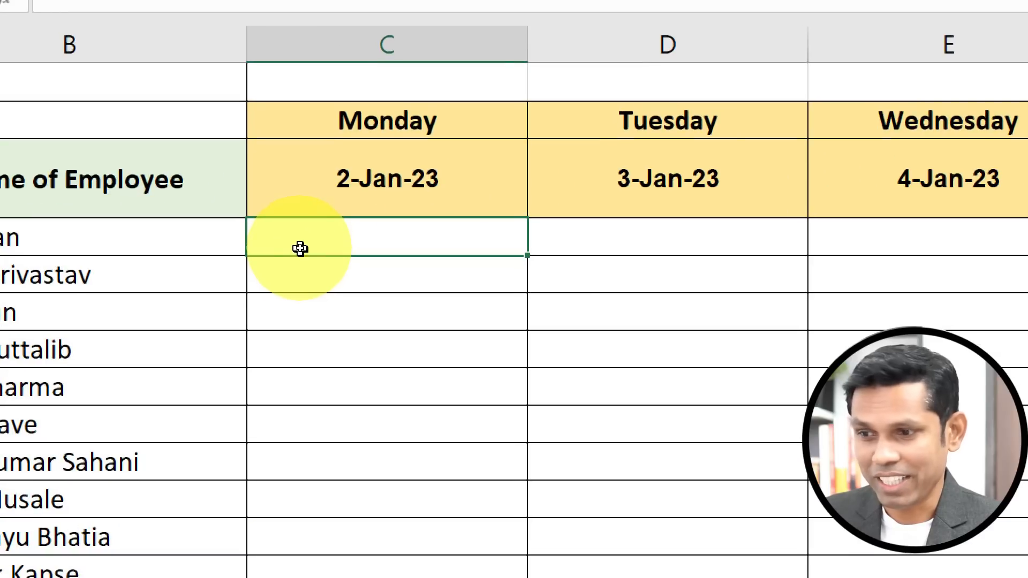
Start a VLOOKUP in REPORT cell C4 with lookup value B4&C3, joining employee name and date.
{"action": "type", "text": "-"}
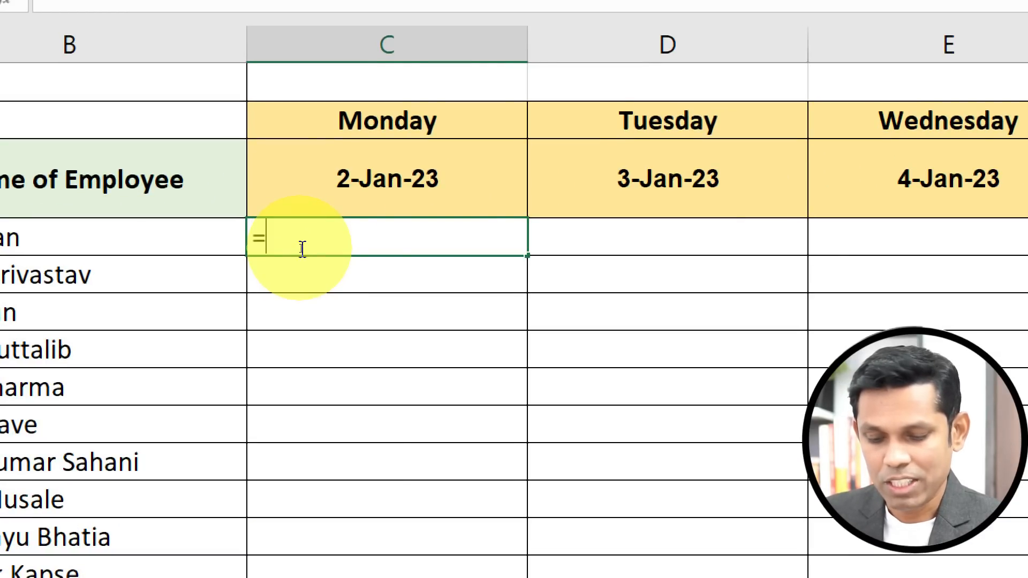
{"action": "type", "text": "vlo"}
{"action": "key", "text": "Tab"}
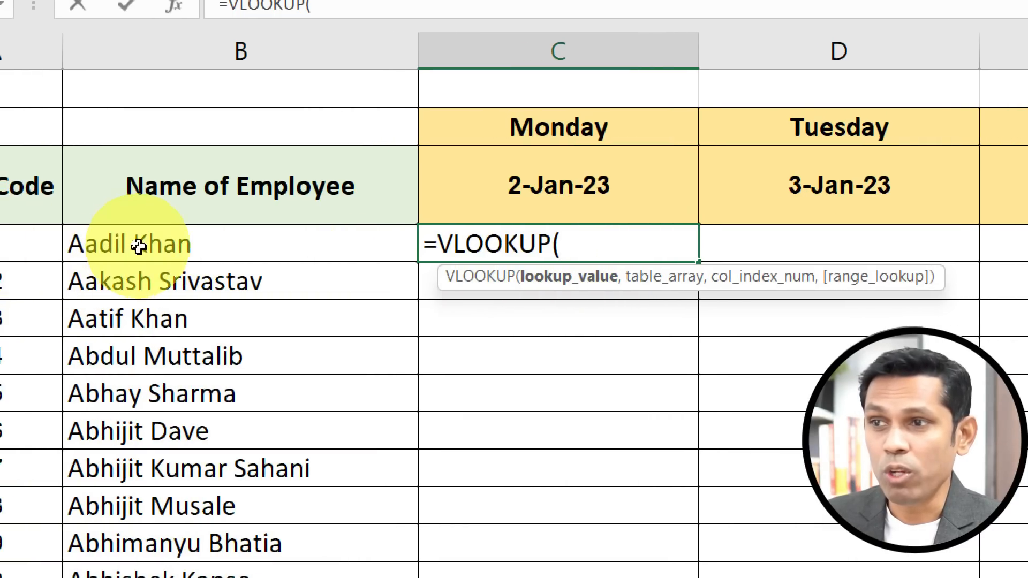
{"action": "left_click", "coordinate": [161, 244]}
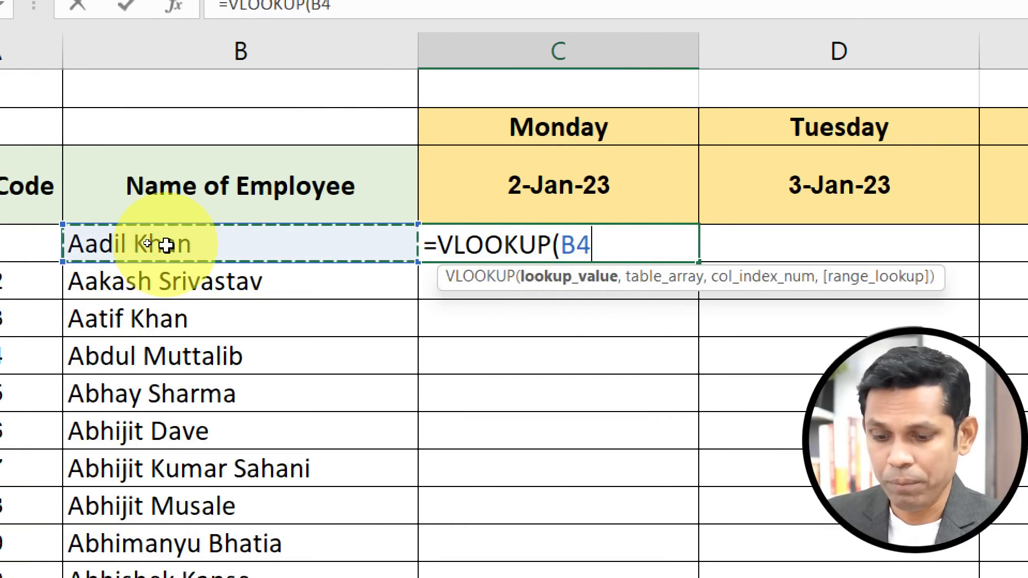
{"action": "type", "text": "&"}
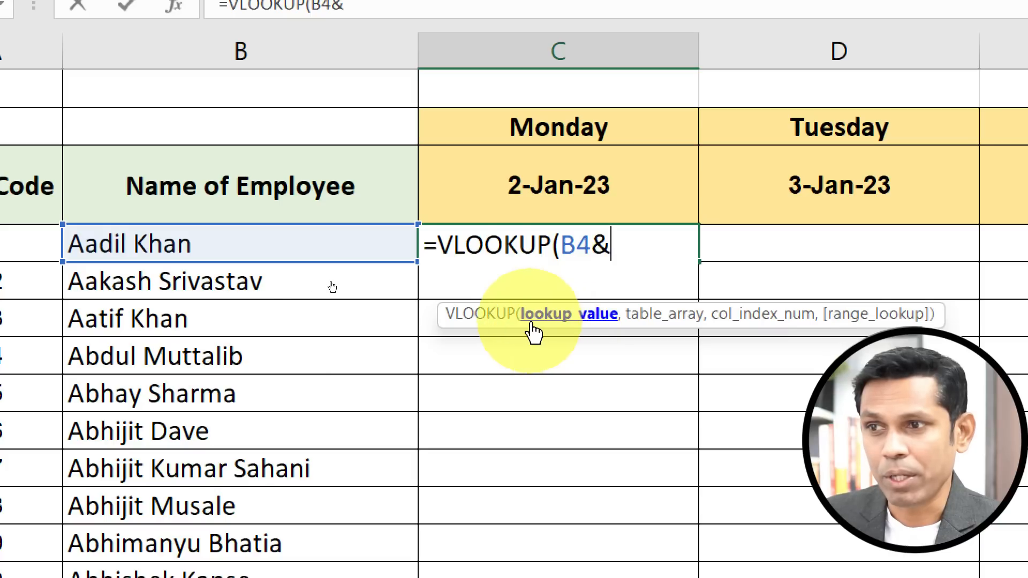
{"action": "left_click", "coordinate": [596, 159]}
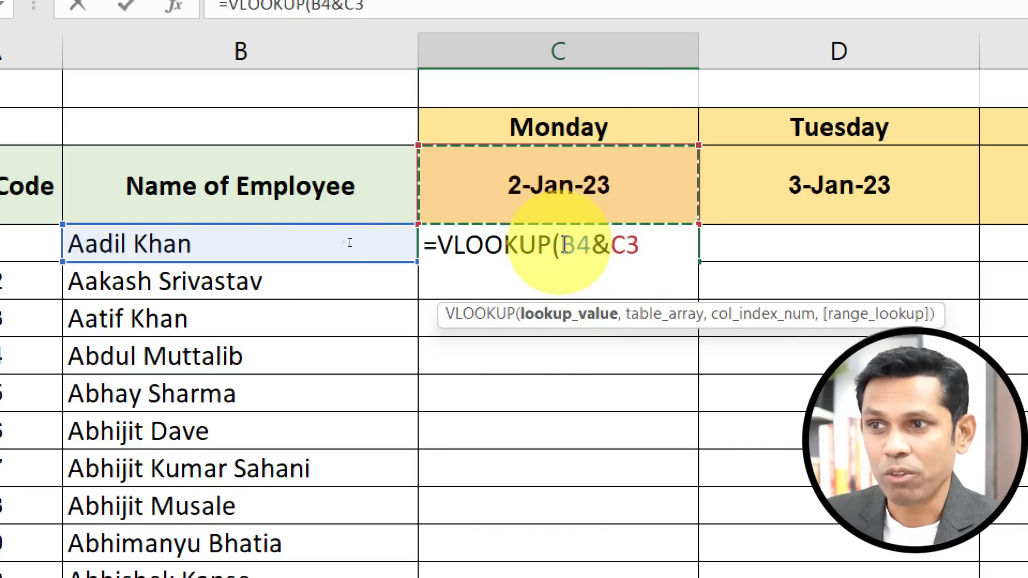
Evaluate the B4&C3 part of the formula to preview its value, and undo the evaluation.
{"action": "left_click_drag", "start_coordinate": [560, 244], "coordinate": [648, 246]}
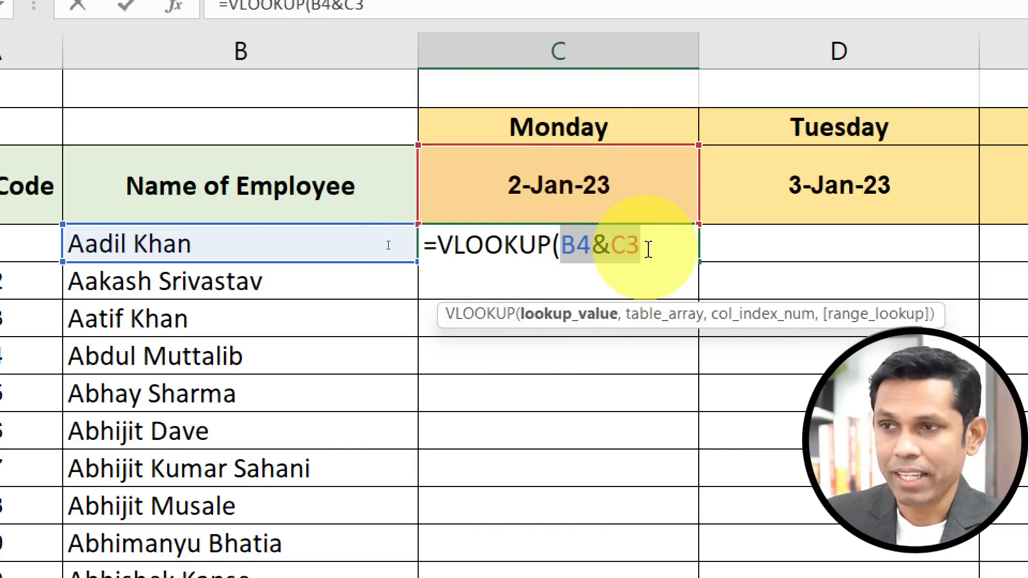
{"action": "key", "text": "F9"}
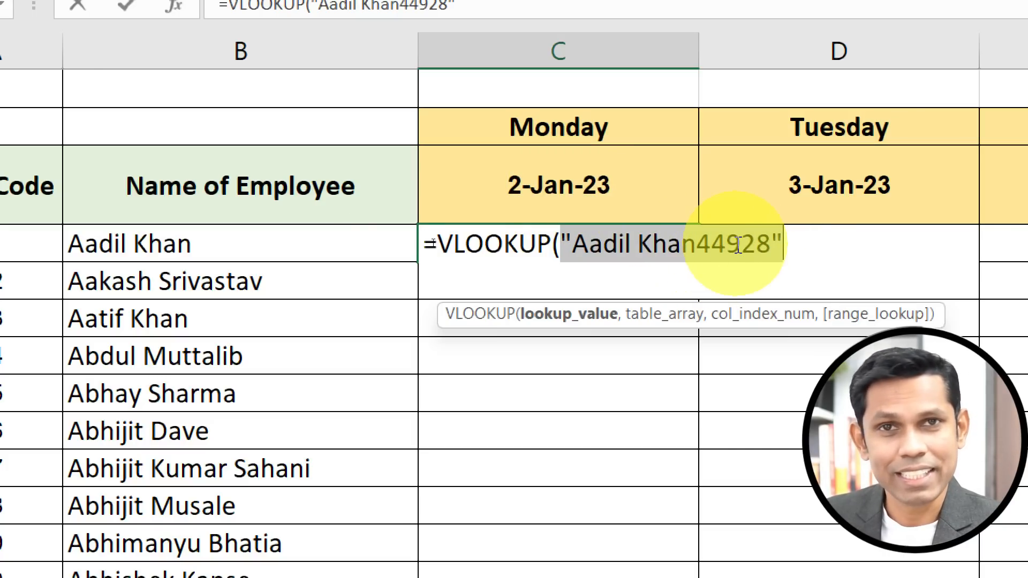
{"action": "key", "text": "ctrl+z"}
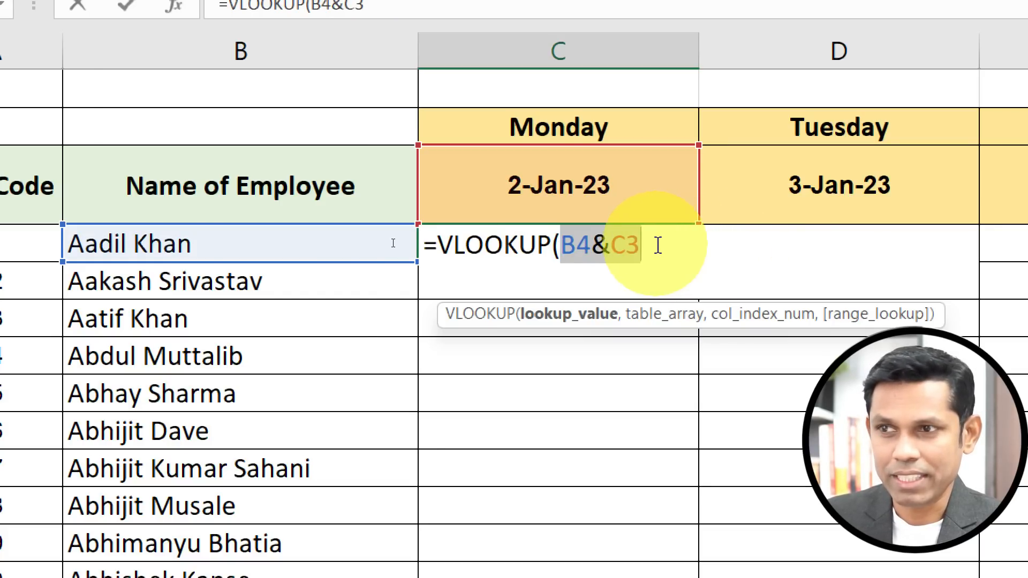
{"action": "left_click_drag", "start_coordinate": [658, 245], "coordinate": [564, 246]}
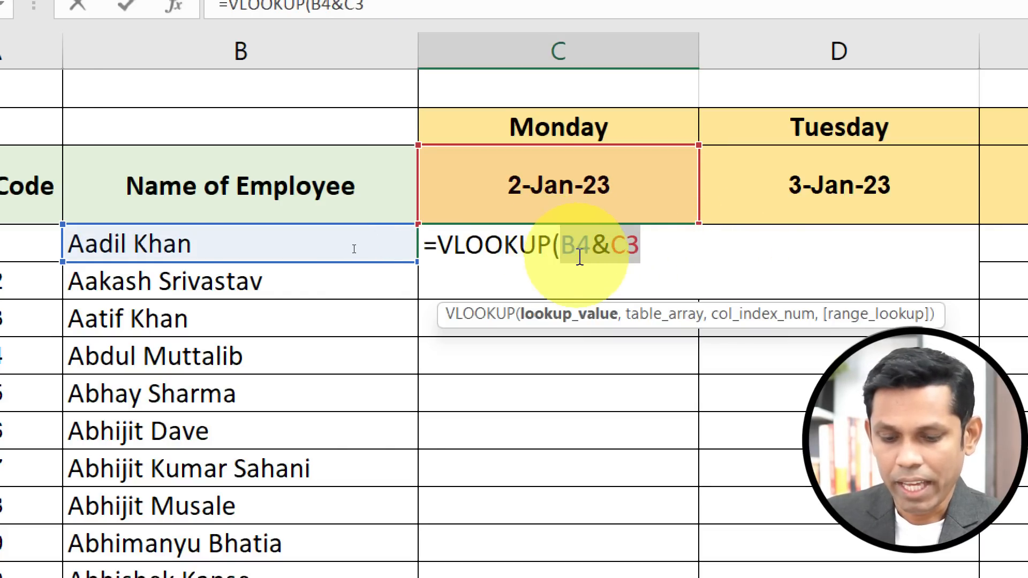
{"action": "key", "text": "F9"}
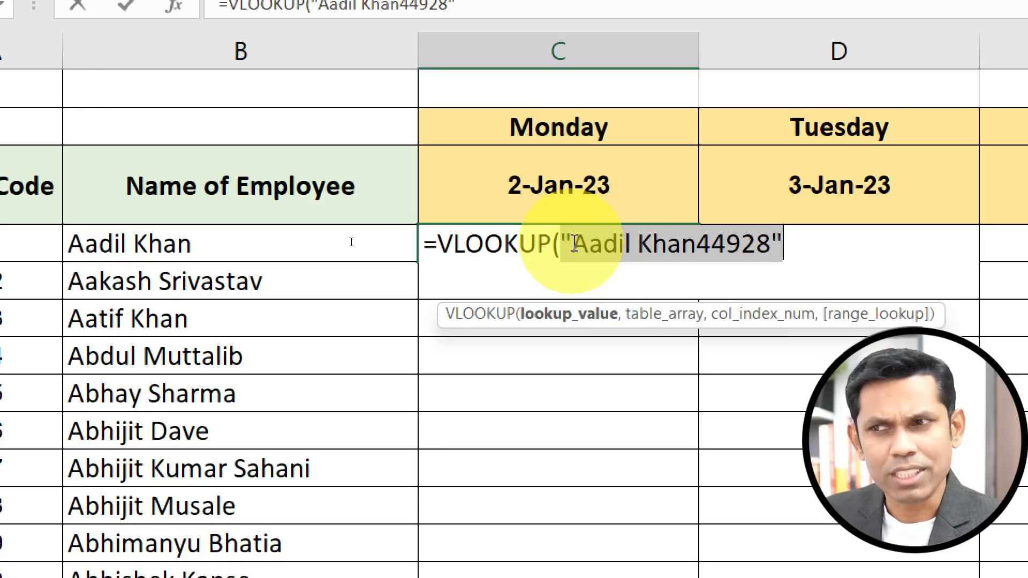
{"action": "key", "text": "ctrl+z"}
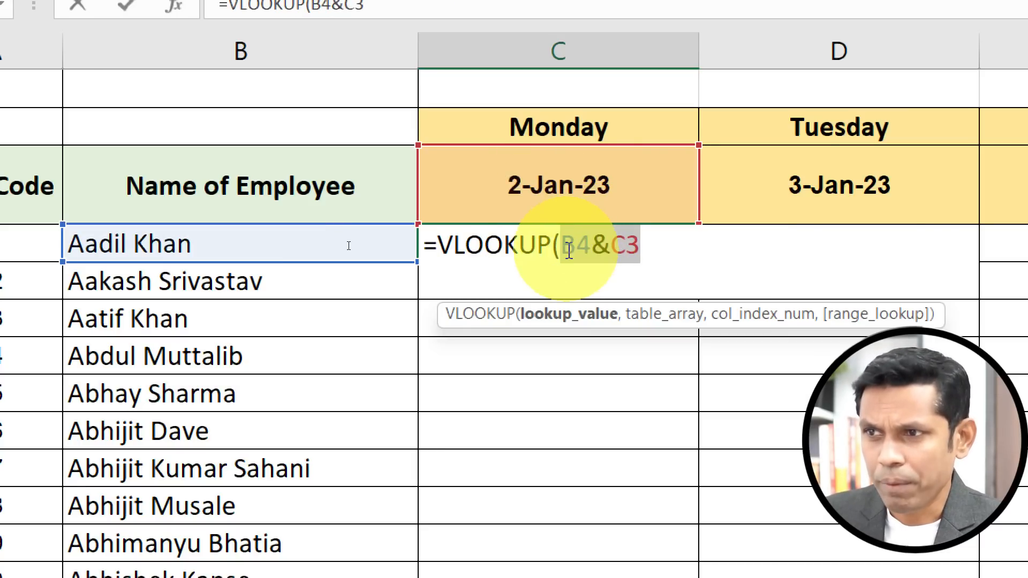
Evaluate the B4&C3 lookup value twice more to show the joined name and date serial, undoing each evaluation.
{"action": "left_click_drag", "start_coordinate": [609, 241], "coordinate": [640, 238]}
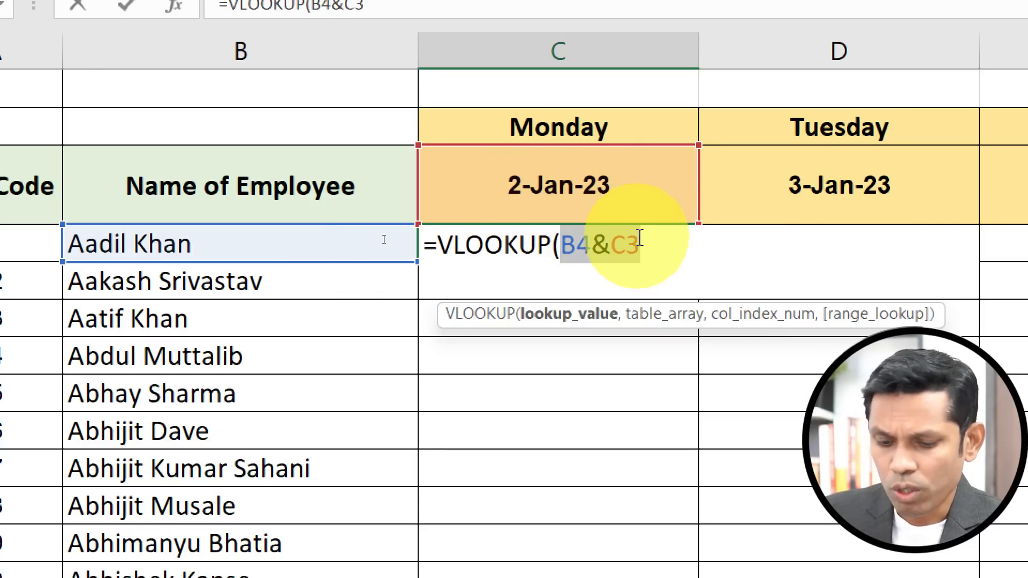
{"action": "key", "text": "F9"}
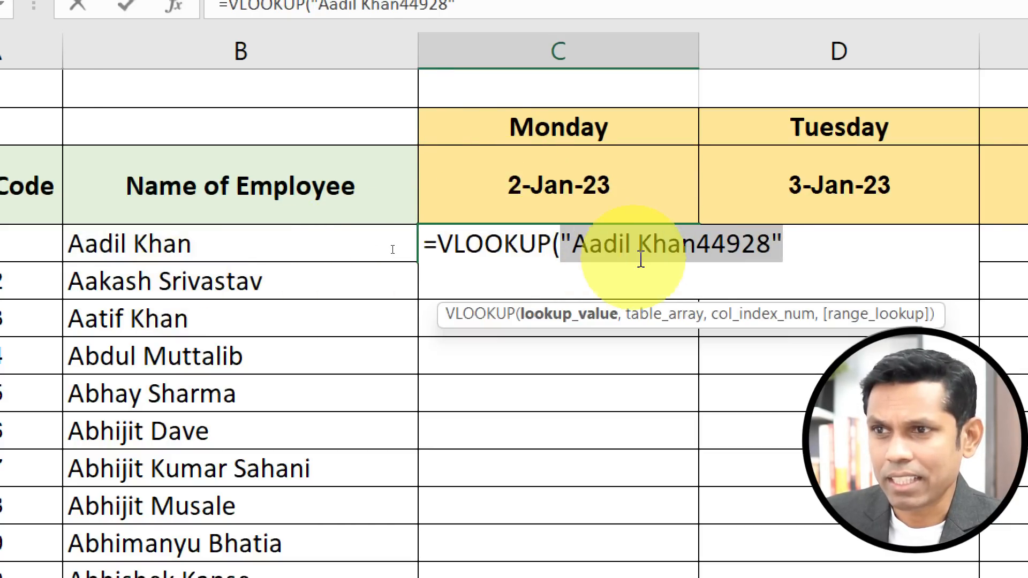
{"action": "left_click", "coordinate": [713, 238]}
{"action": "left_click_drag", "start_coordinate": [702, 238], "coordinate": [565, 236]}
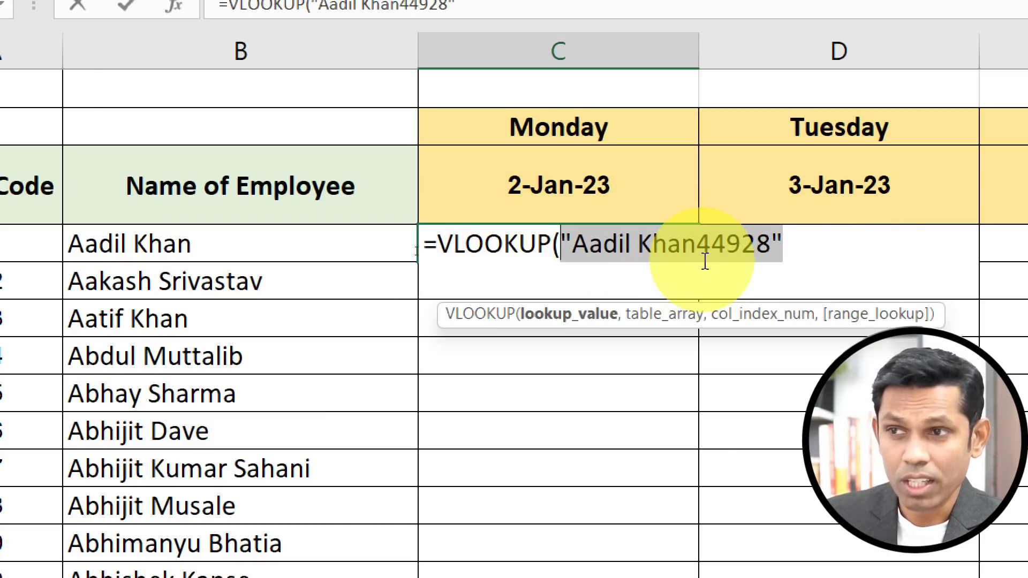
{"action": "key", "text": "ctrl+z"}
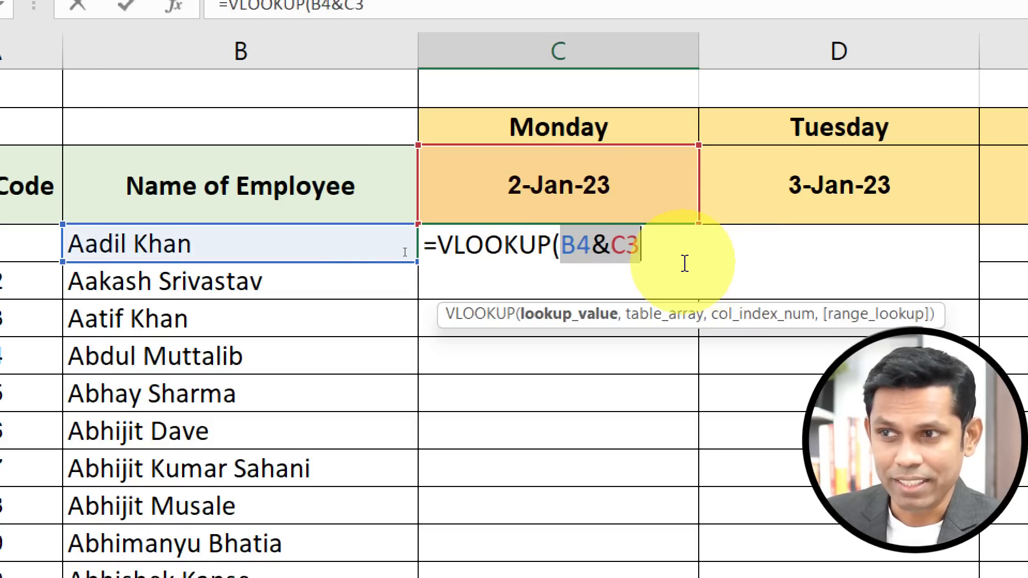
{"action": "left_click", "coordinate": [651, 252]}
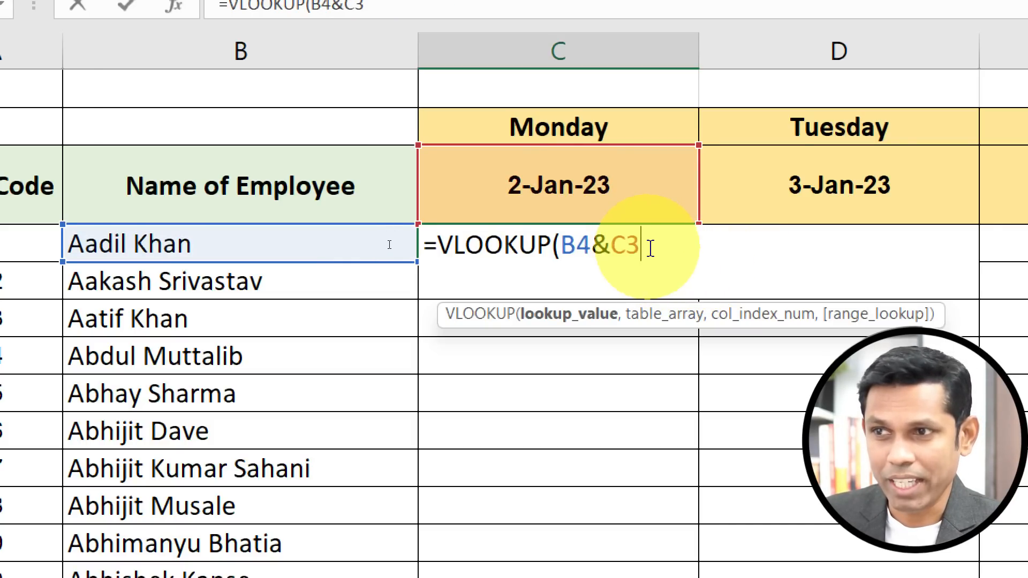
{"action": "left_click_drag", "start_coordinate": [559, 245], "coordinate": [624, 241]}
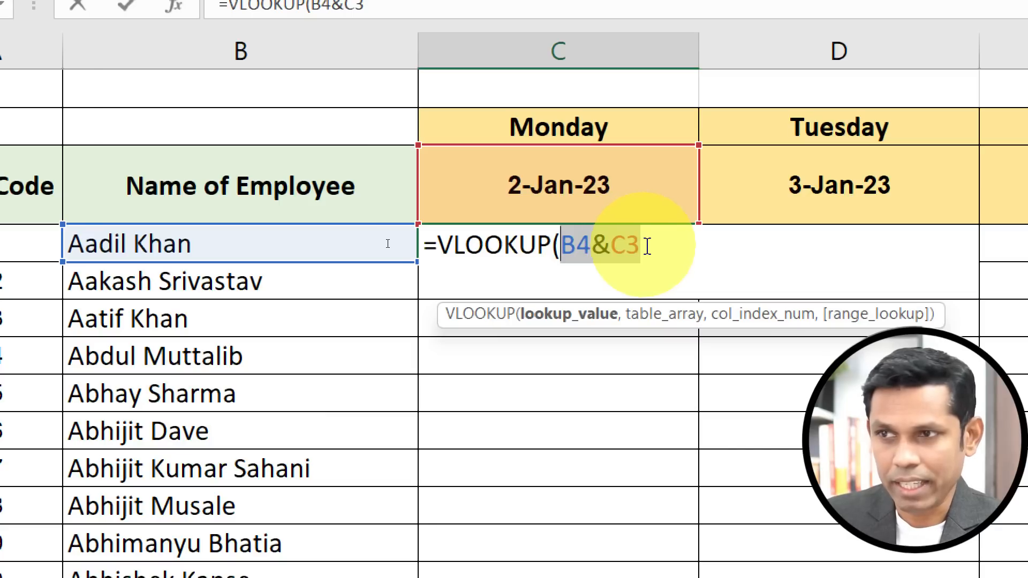
{"action": "key", "text": "F9"}
{"action": "key", "text": "ctrl+z"}
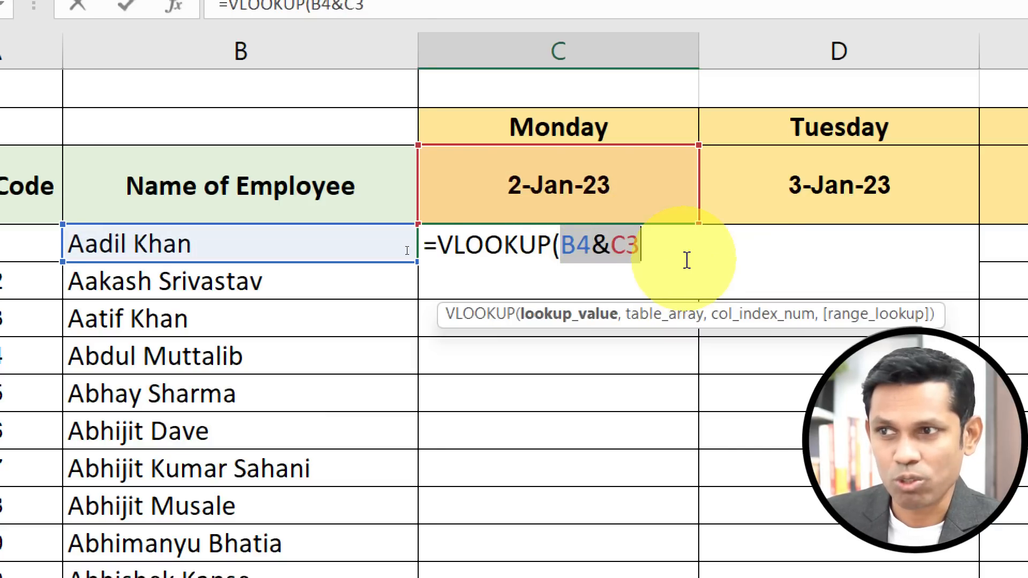
{"action": "left_click", "coordinate": [645, 243]}
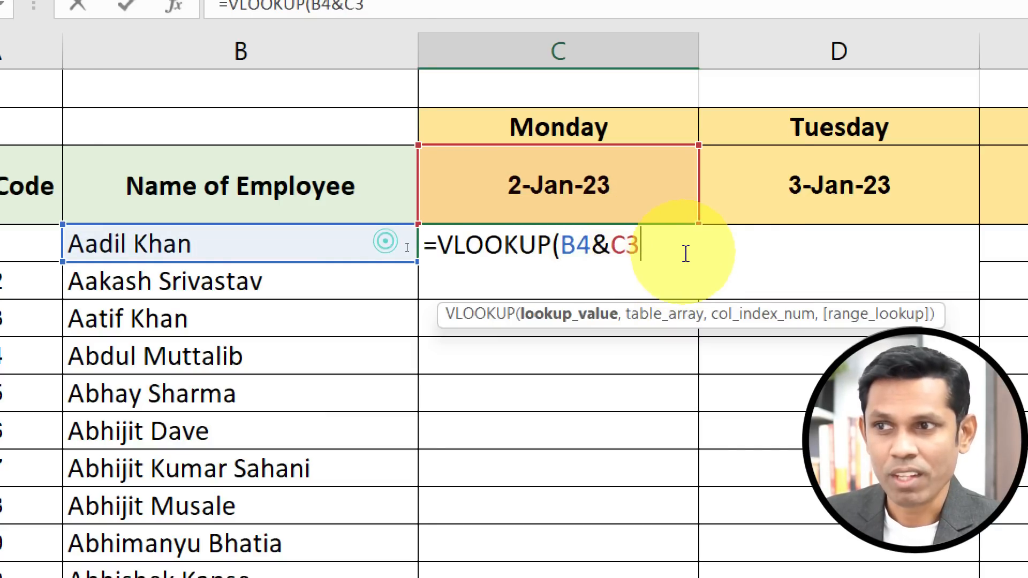
Add a comma after the lookup value, then abandon the unfinished VLOOKUP formula in C4.
{"action": "type", "text": ","}
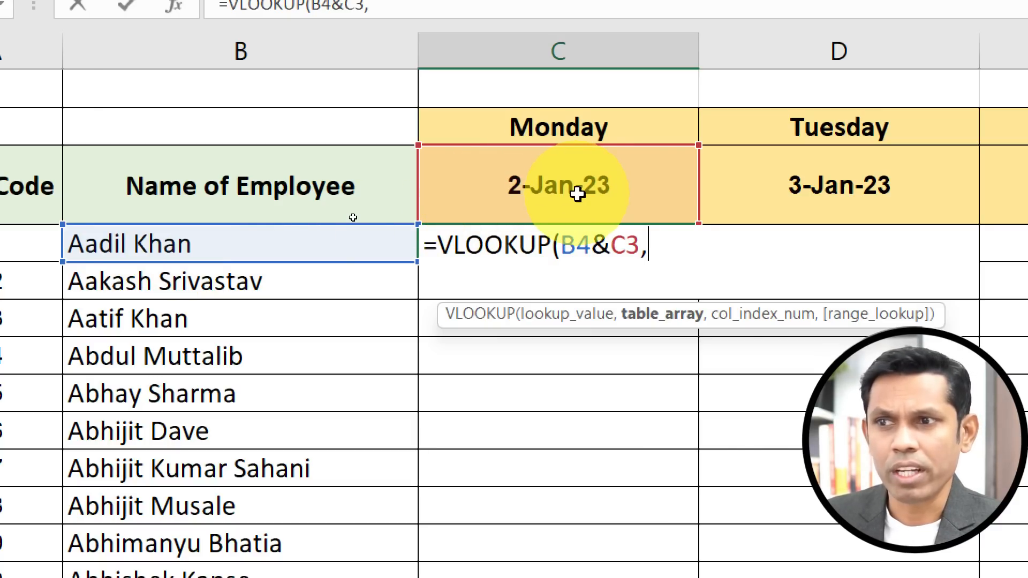
{"action": "left_click_drag", "start_coordinate": [560, 245], "coordinate": [652, 245]}
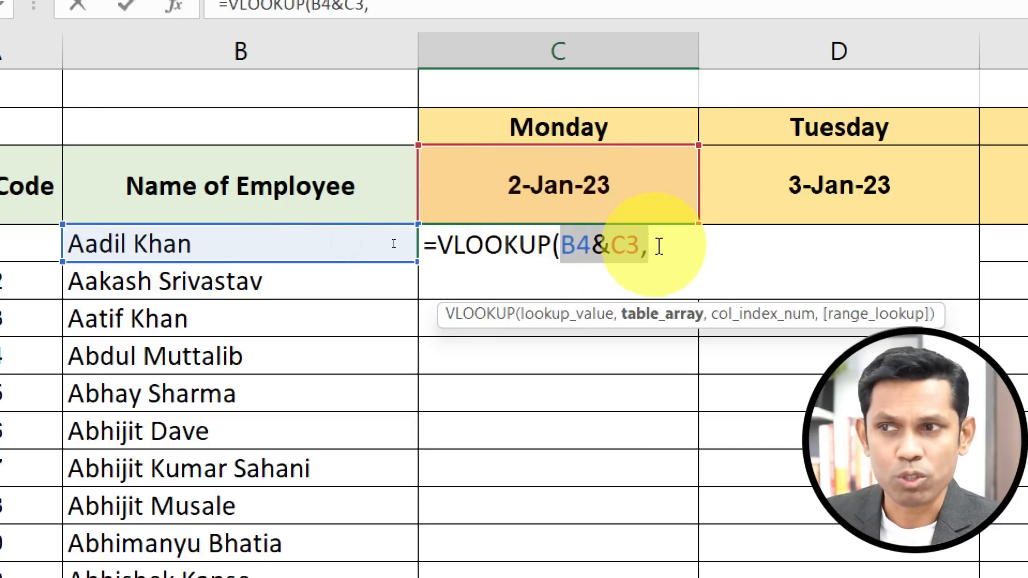
{"action": "left_click", "coordinate": [658, 247]}
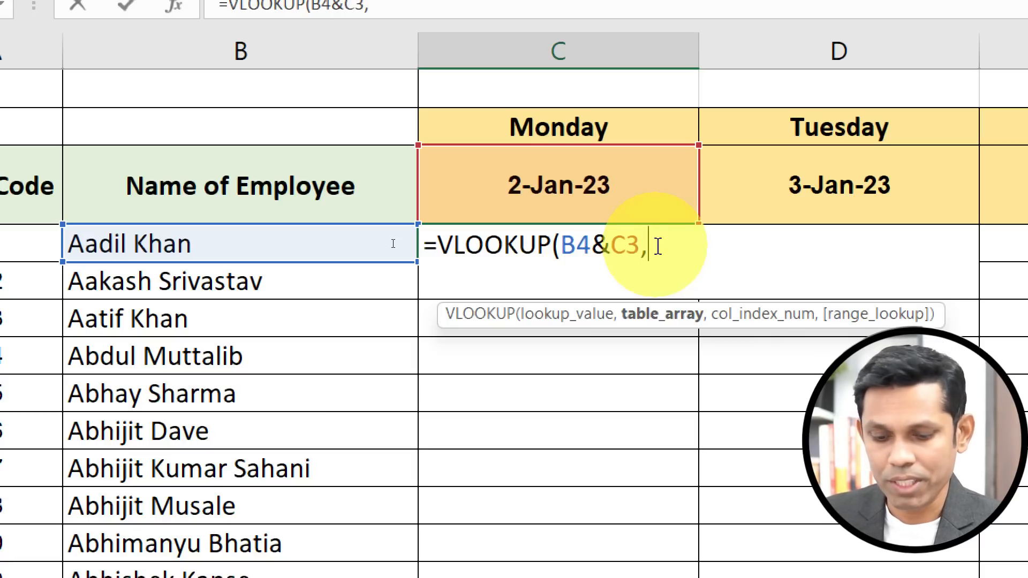
{"action": "key", "text": "Escape"}
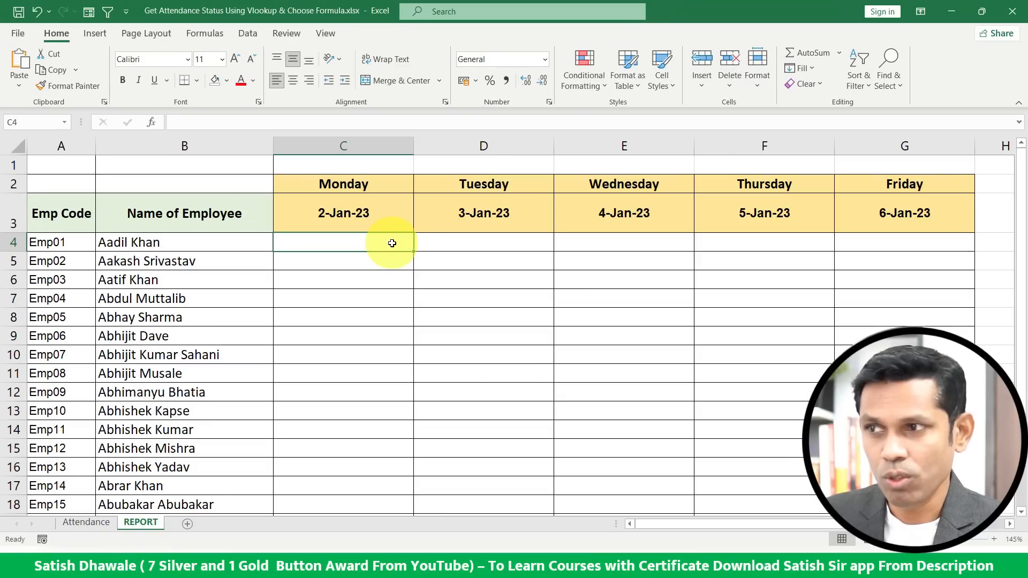
Examine the Employee Name, Attendance In Date and Attendance Status columns on the Attendance sheet.
{"action": "left_click", "coordinate": [81, 522]}
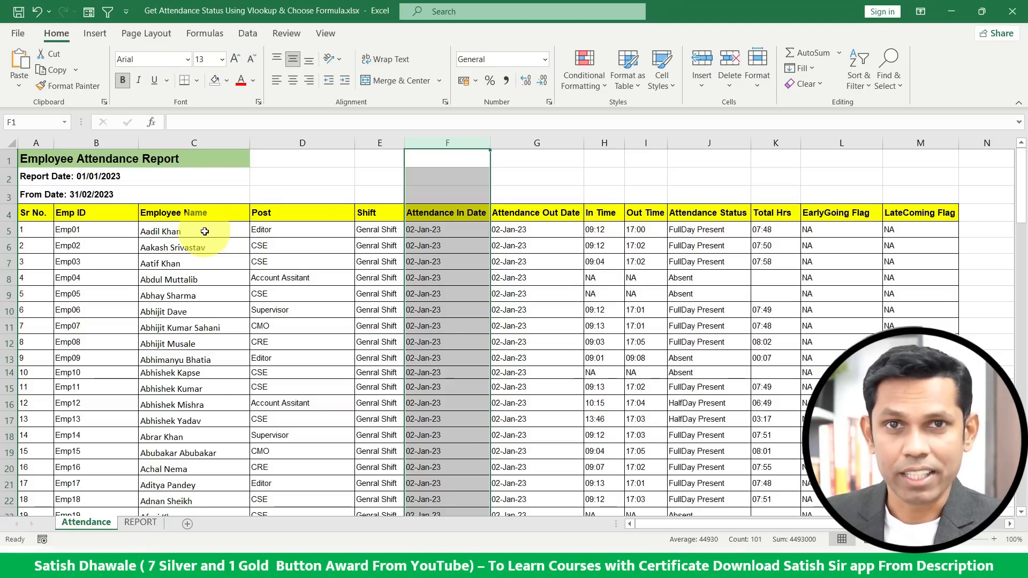
{"action": "left_click", "coordinate": [190, 143]}
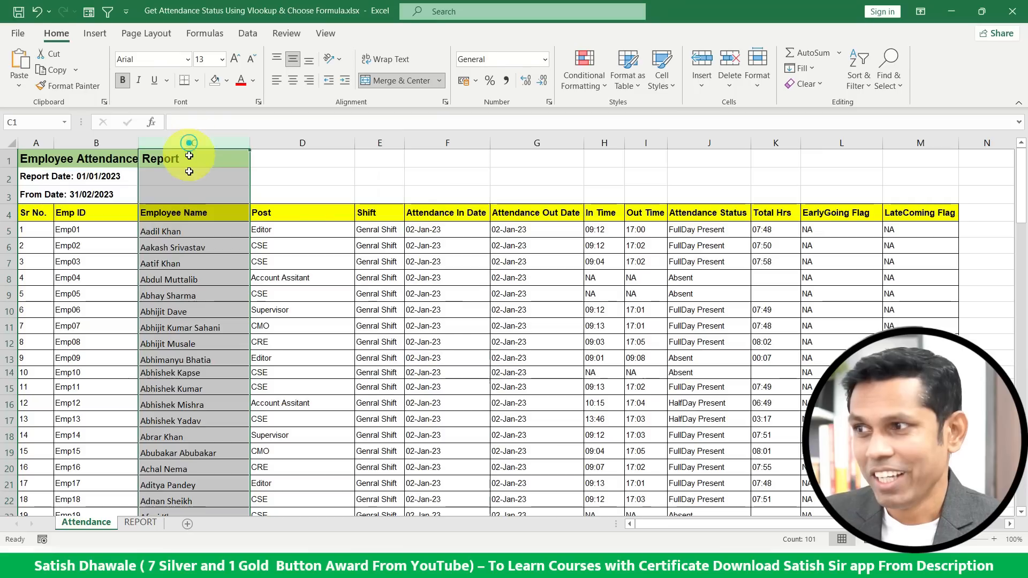
{"action": "left_click_drag", "start_coordinate": [187, 203], "coordinate": [185, 366]}
{"action": "left_click", "coordinate": [445, 143]}
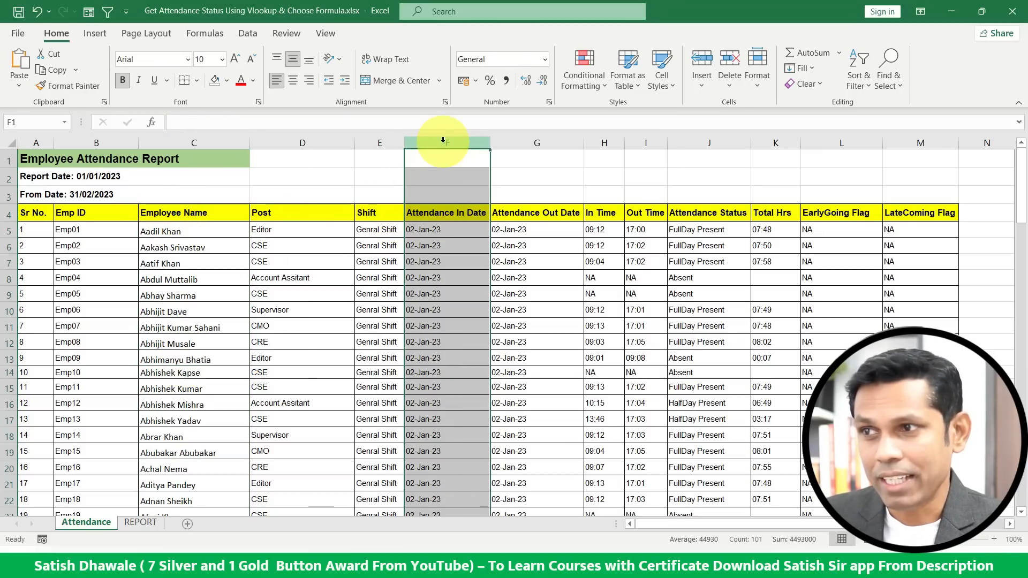
{"action": "left_click", "coordinate": [224, 142]}
{"action": "left_click", "coordinate": [426, 143]}
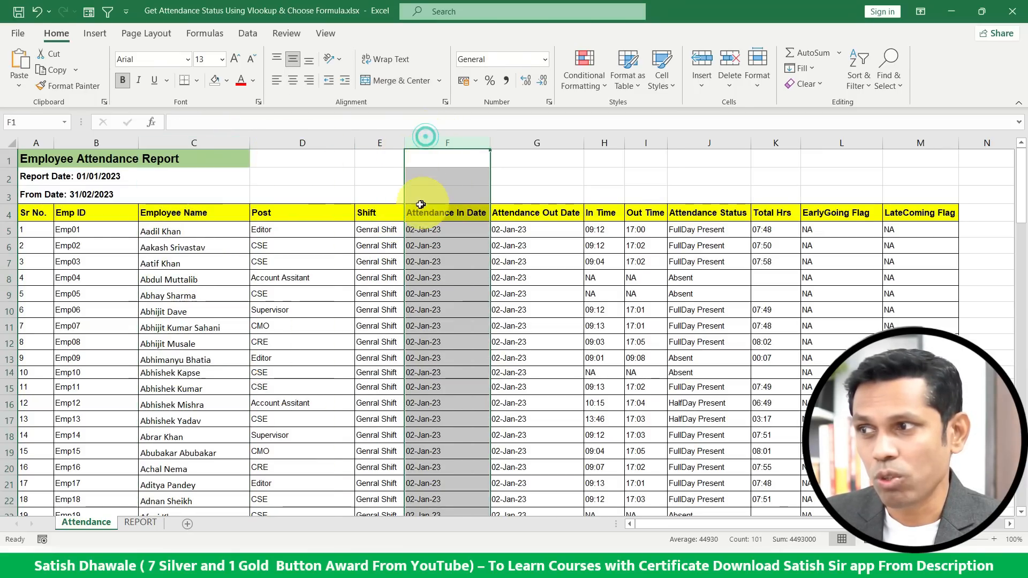
{"action": "left_click", "coordinate": [231, 144]}
{"action": "left_click", "coordinate": [408, 143]}
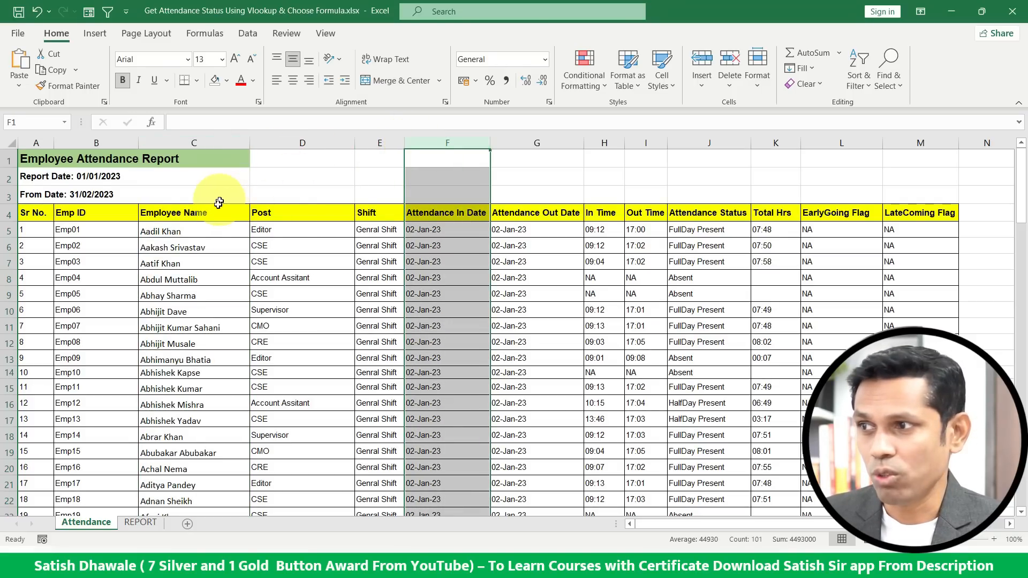
{"action": "left_click", "coordinate": [204, 213]}
{"action": "left_click", "coordinate": [220, 142]}
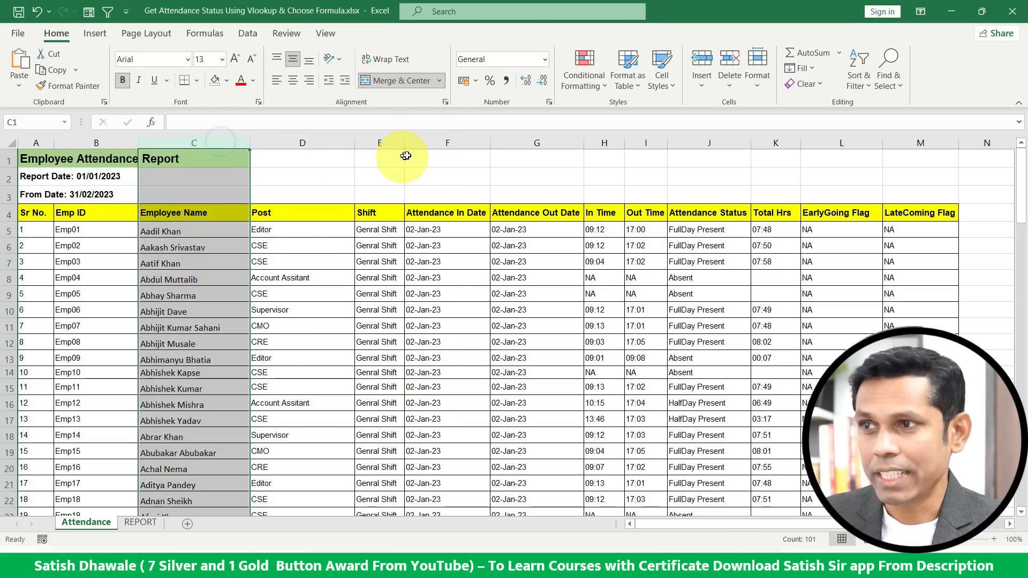
{"action": "left_click", "coordinate": [446, 140]}
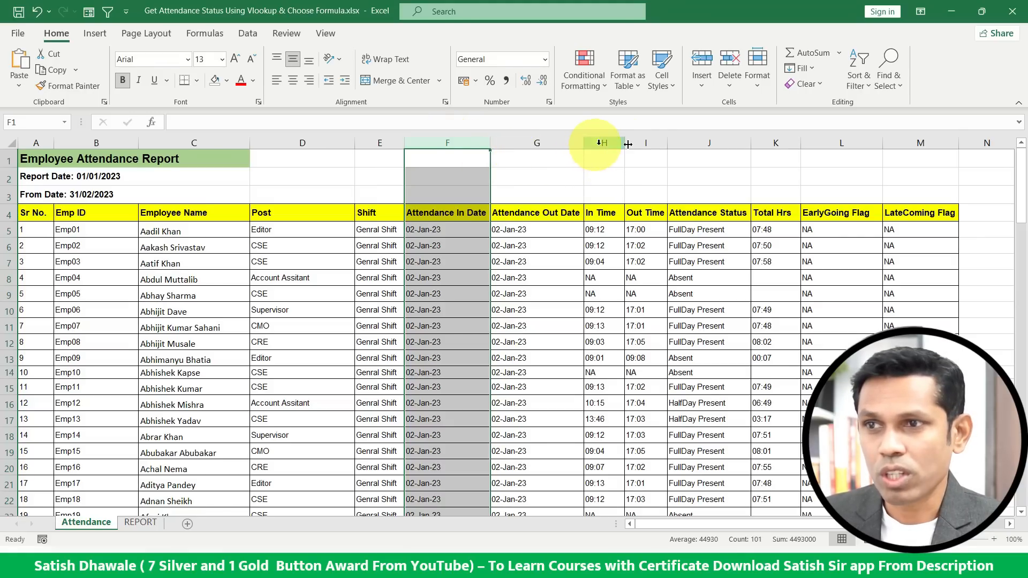
{"action": "left_click", "coordinate": [694, 139]}
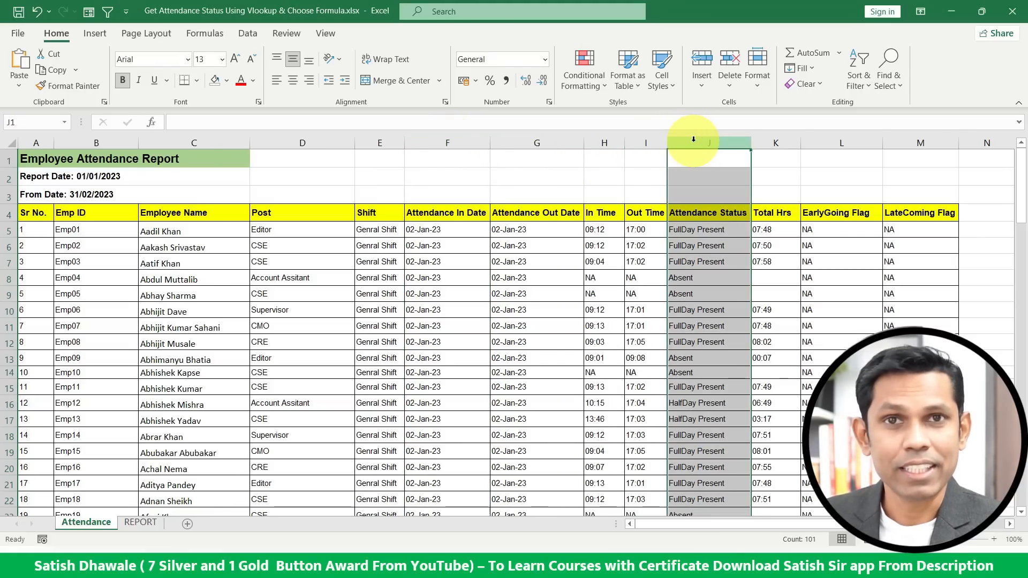
{"action": "left_click", "coordinate": [233, 139]}
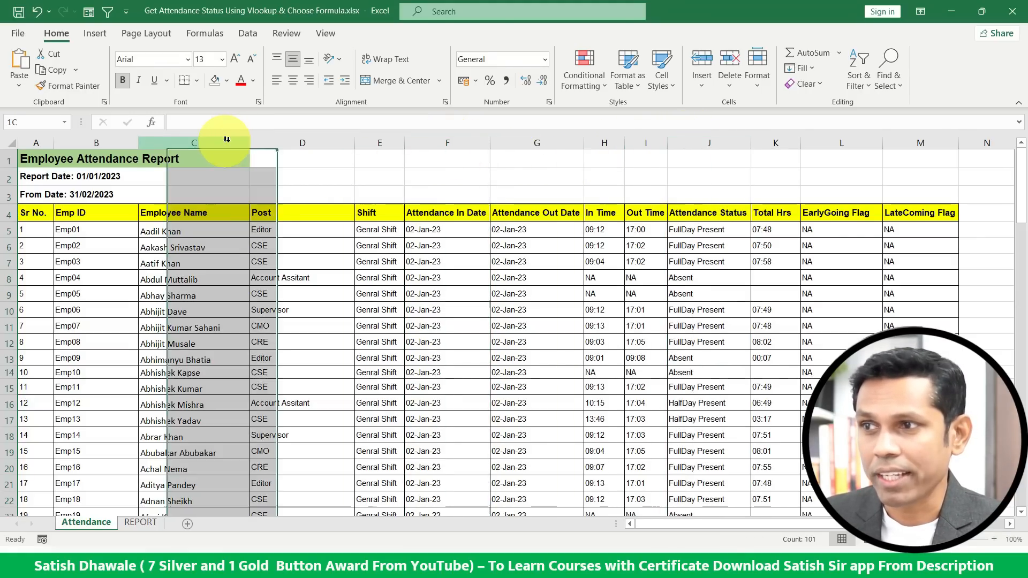
{"action": "left_click", "coordinate": [427, 139]}
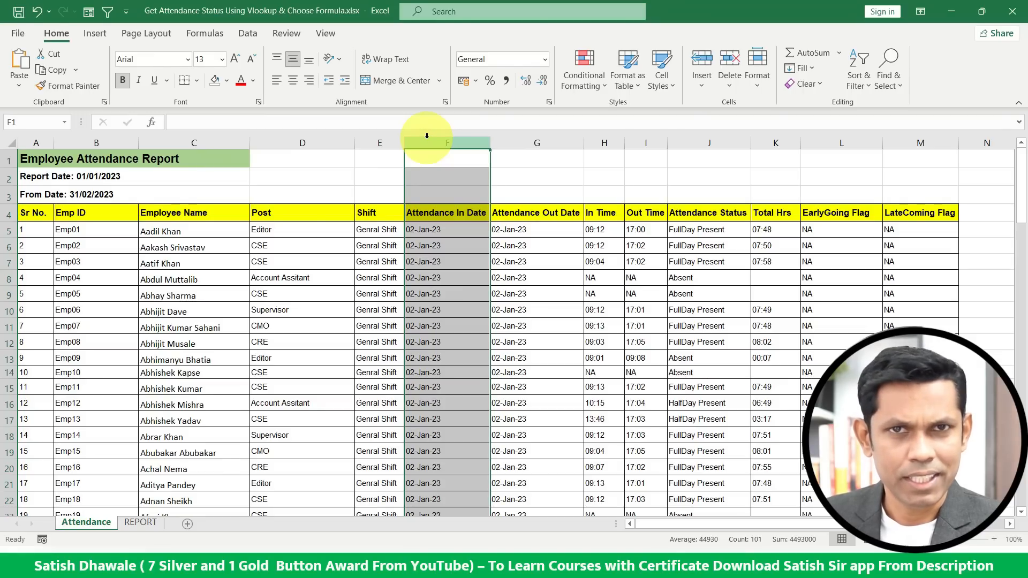
{"action": "left_click", "coordinate": [174, 140]}
{"action": "left_click", "coordinate": [444, 138], "text": "ctrl"}
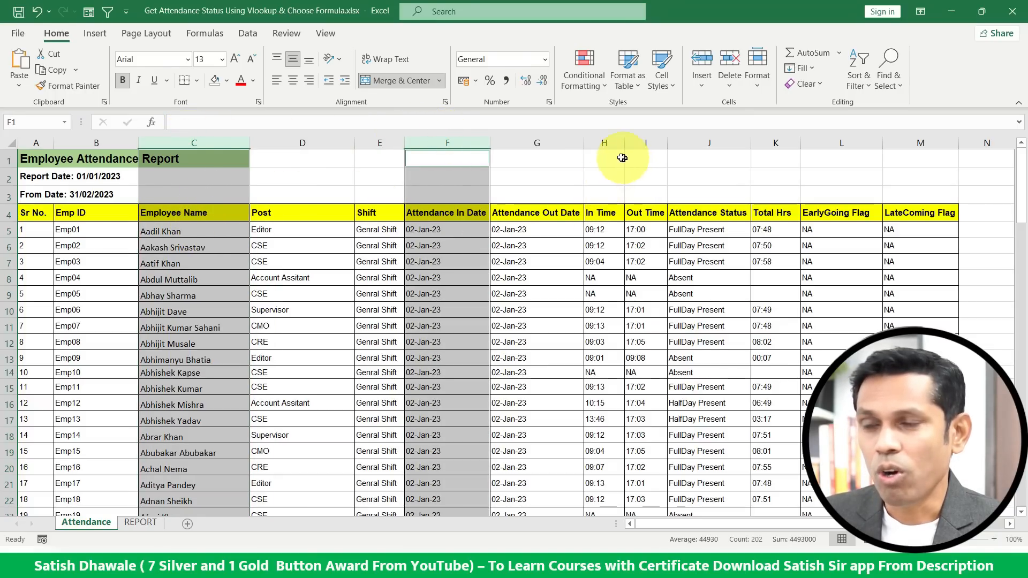
{"action": "left_click", "coordinate": [687, 140]}
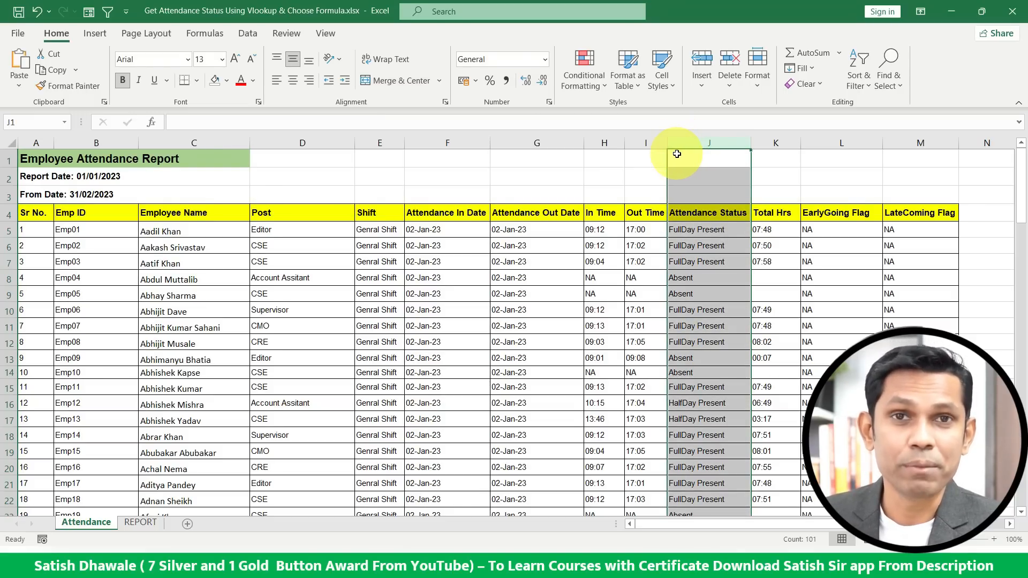
Start a CHOOSE formula in REPORT cell C4 with the index array {1,2} followed by a comma.
{"action": "left_click", "coordinate": [140, 523]}
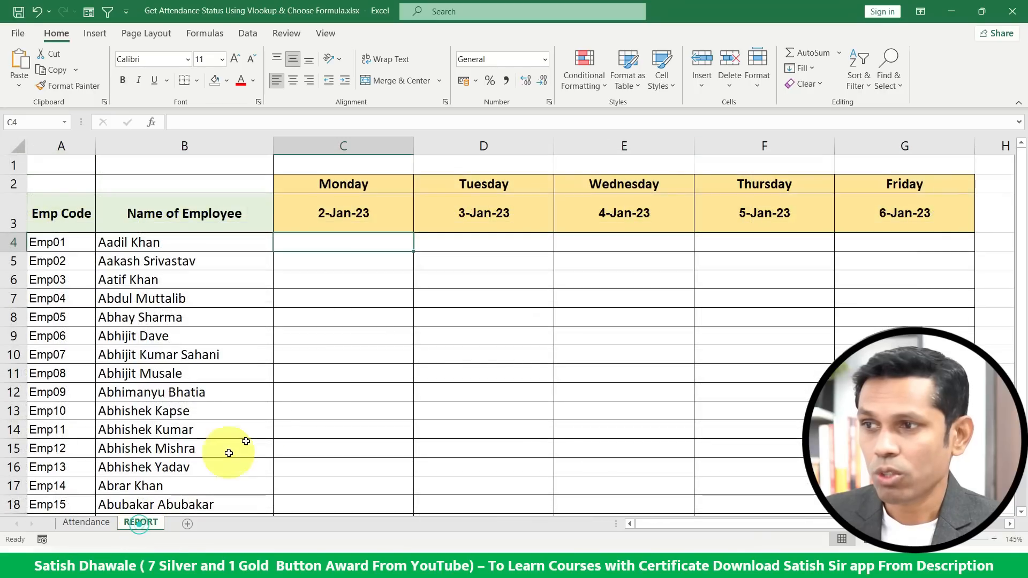
{"action": "type", "text": "=cho"}
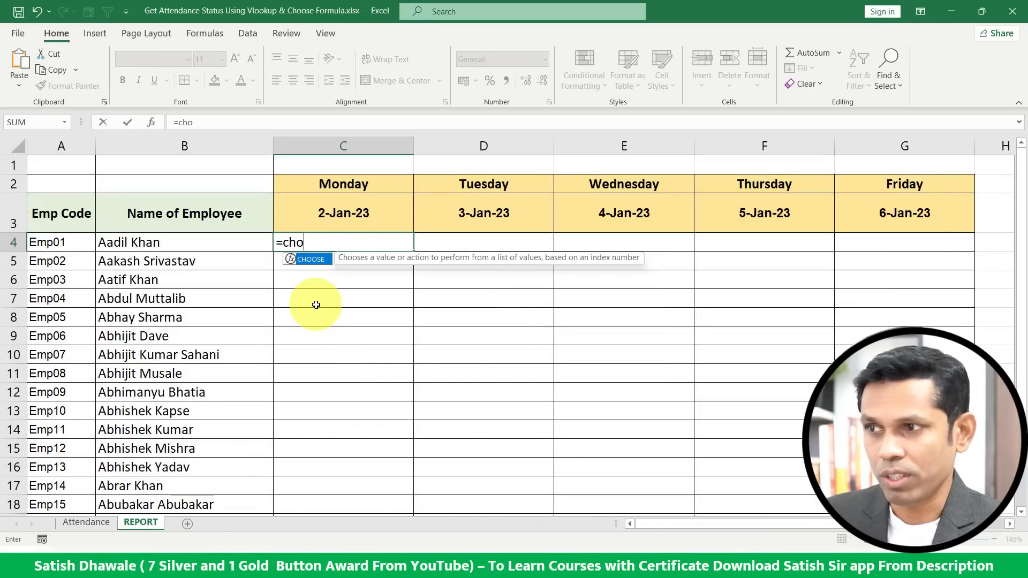
{"action": "key", "text": "Tab"}
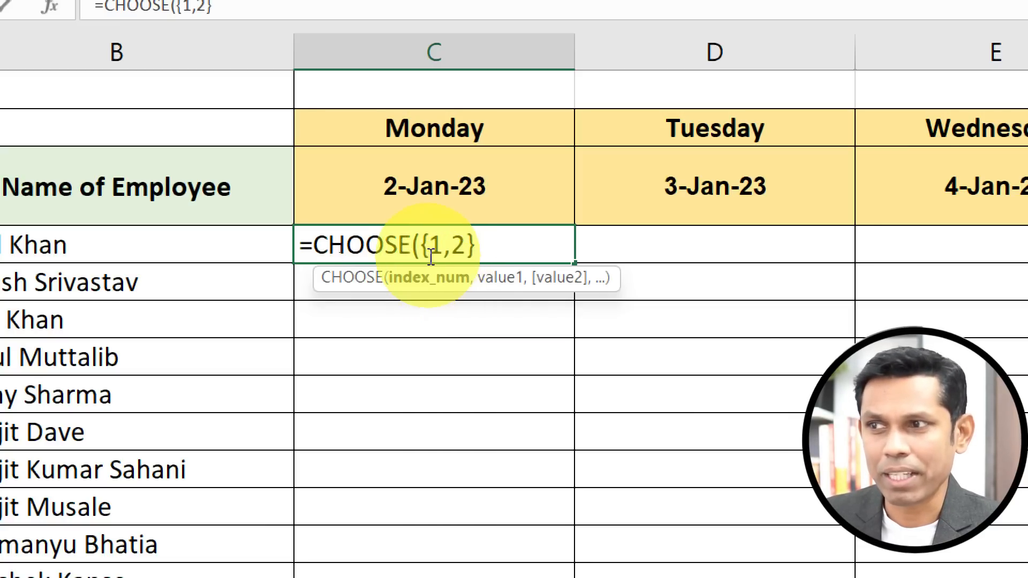
{"action": "left_click_drag", "start_coordinate": [420, 245], "coordinate": [495, 241]}
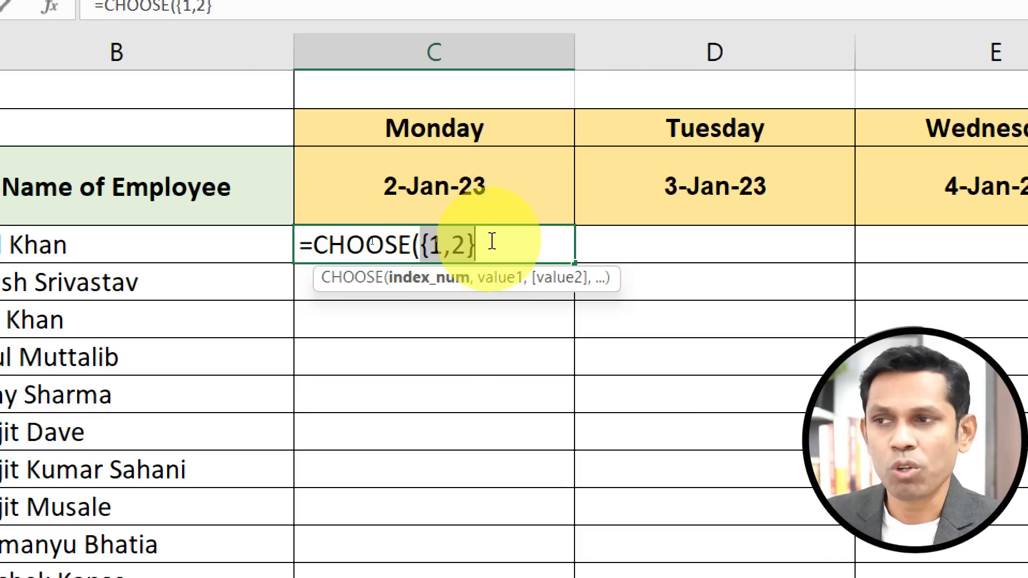
{"action": "left_click", "coordinate": [492, 241]}
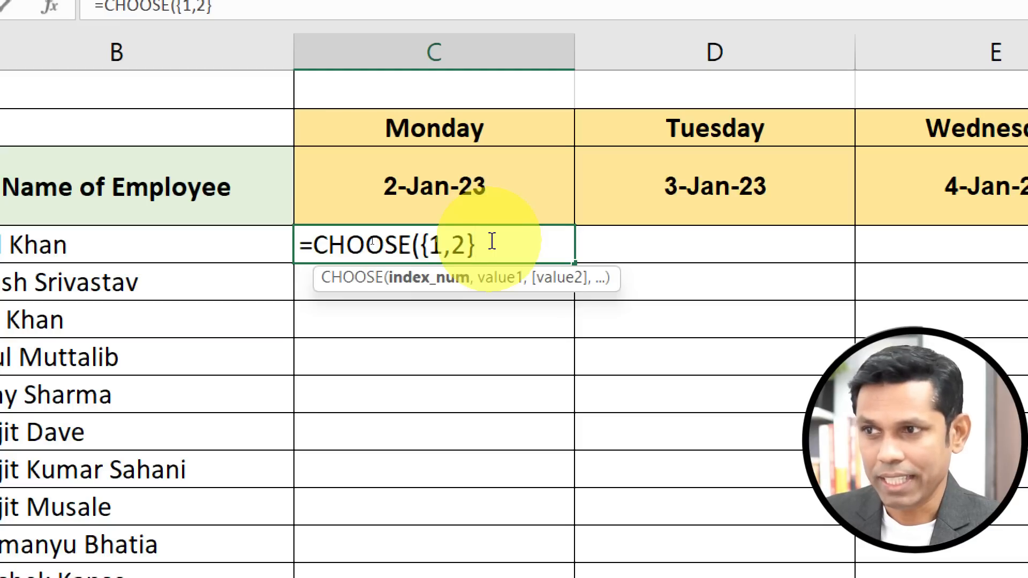
{"action": "type", "text": ","}
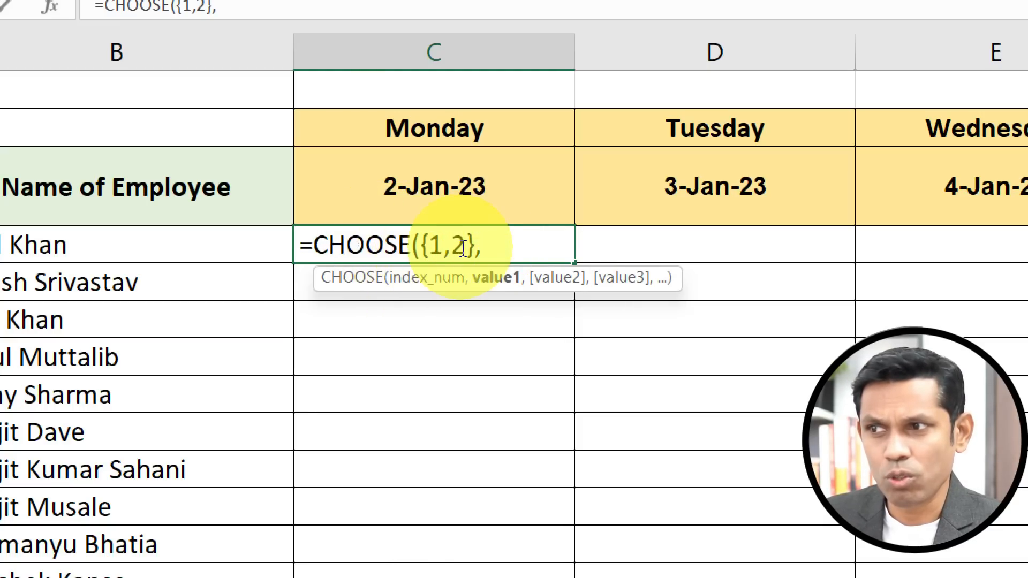
{"action": "left_click_drag", "start_coordinate": [420, 243], "coordinate": [478, 246]}
{"action": "left_click", "coordinate": [500, 257]}
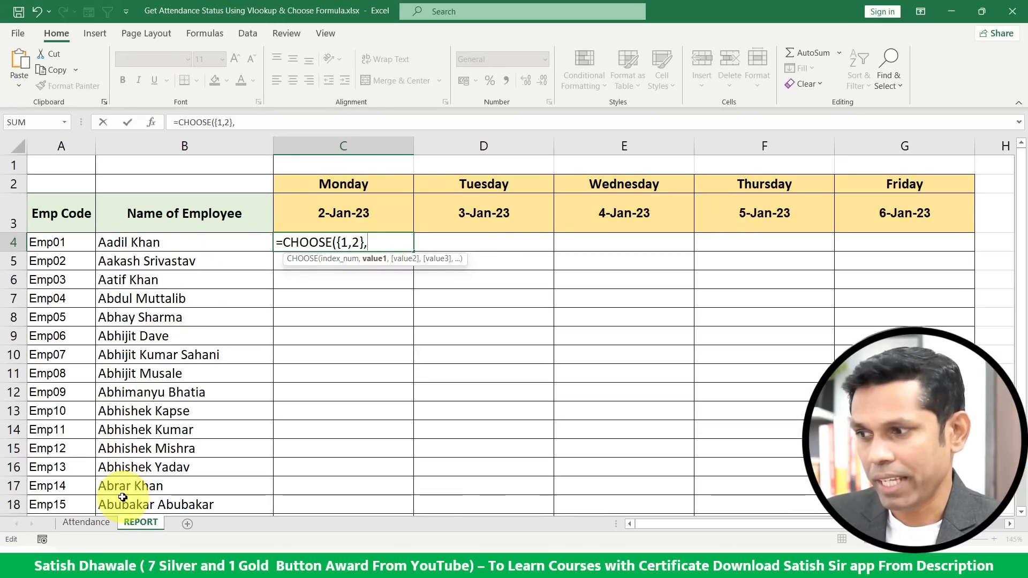
Add the Attendance sheet's Employee Name range C4:C104 as CHOOSE's first value.
{"action": "left_click", "coordinate": [107, 523]}
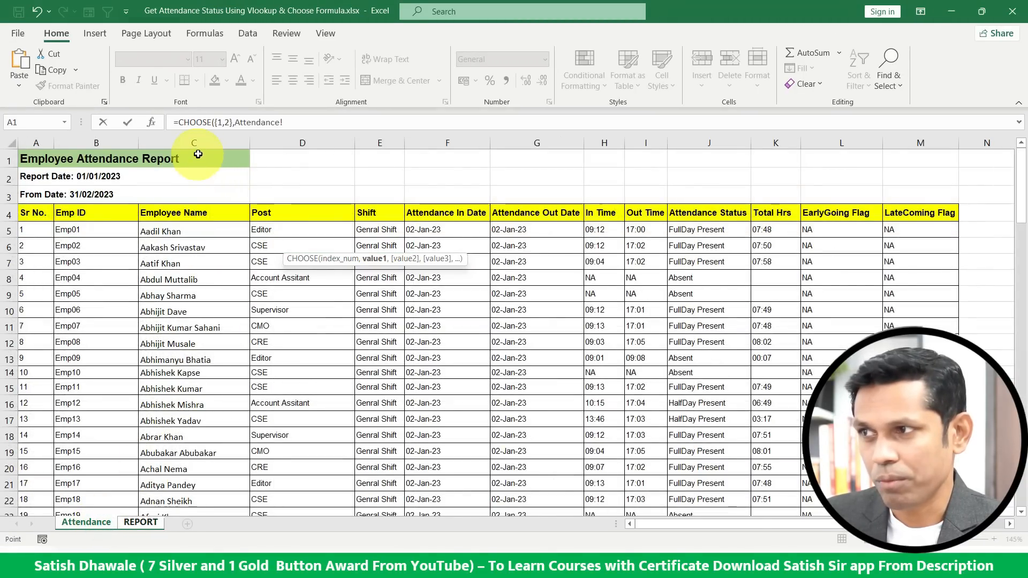
{"action": "left_click", "coordinate": [199, 217]}
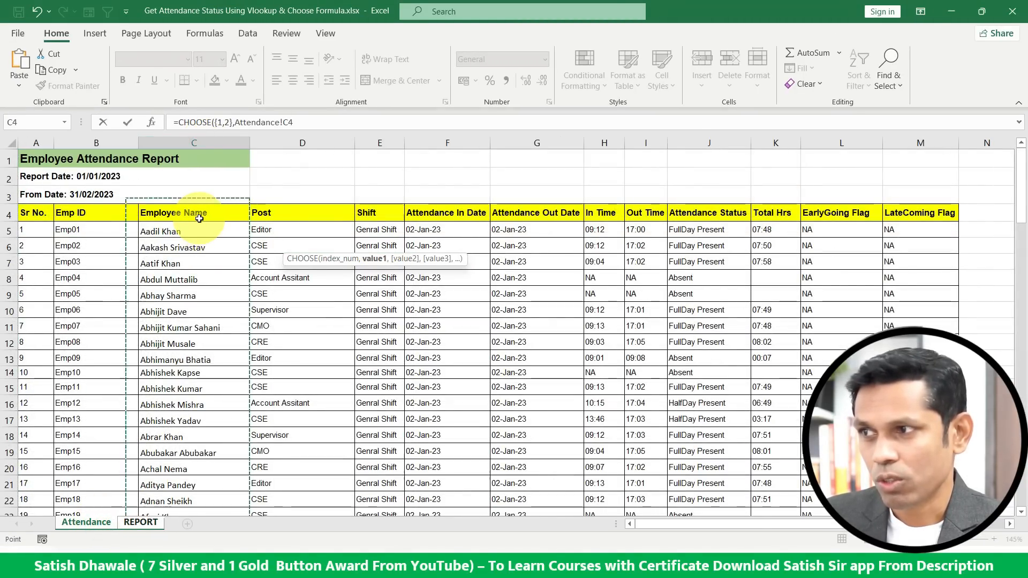
{"action": "left_click", "coordinate": [198, 142]}
{"action": "left_click", "coordinate": [198, 215]}
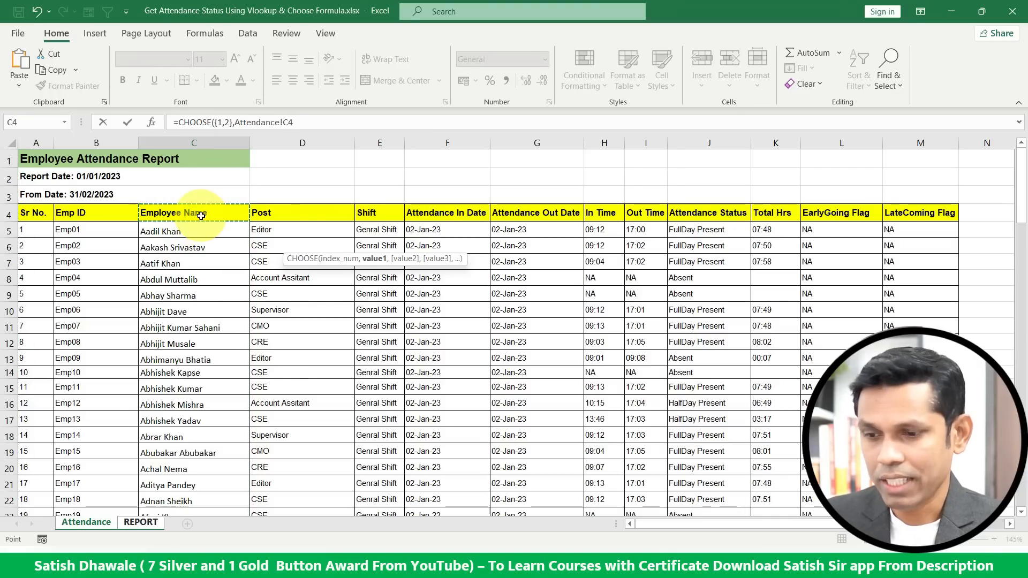
{"action": "key", "text": "ctrl+shift+Down"}
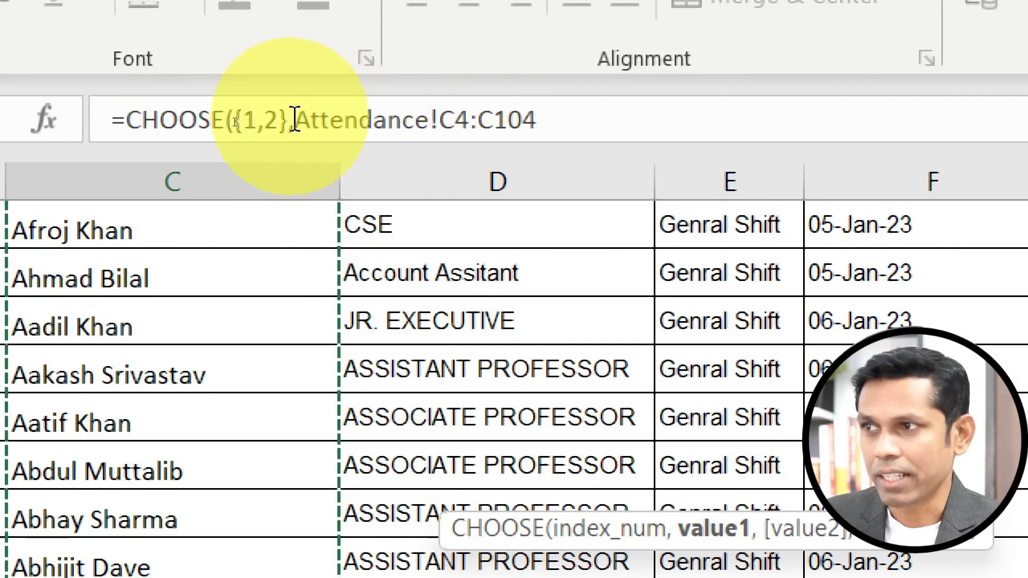
Join the Attendance sheet's Attendance In Date range F4:F104 to the name range with an ampersand.
{"action": "left_click_drag", "start_coordinate": [295, 119], "coordinate": [571, 120]}
{"action": "left_click", "coordinate": [572, 119]}
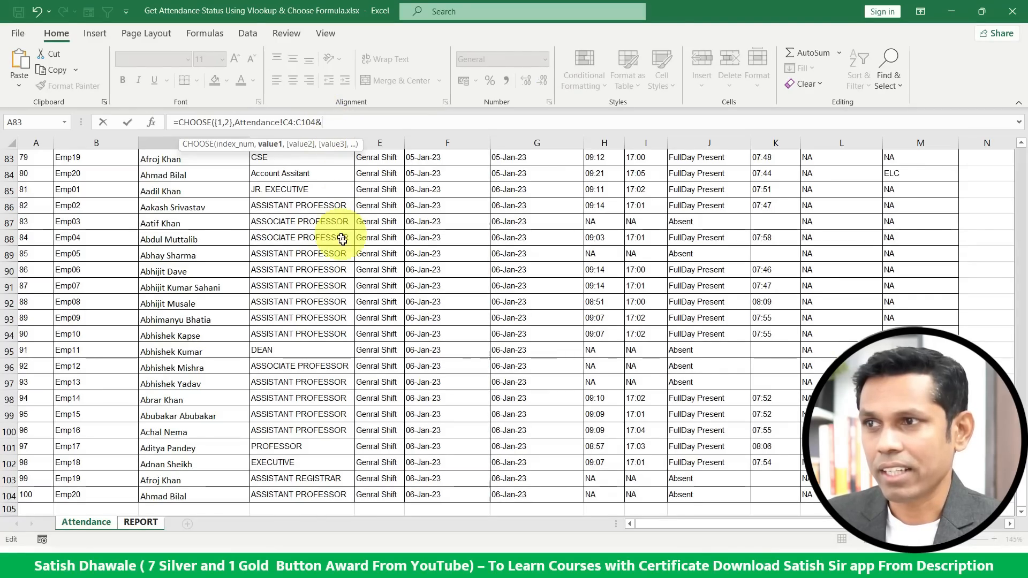
{"action": "scroll", "coordinate": [429, 192], "scroll_direction": "up", "scroll_amount": 20}
{"action": "scroll", "coordinate": [442, 189], "scroll_direction": "up", "scroll_amount": 5}
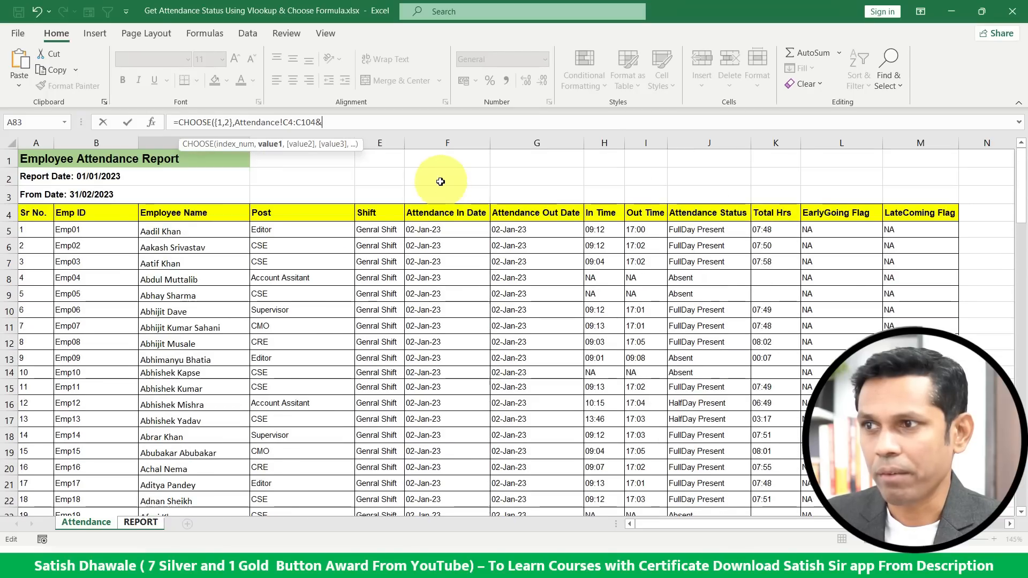
{"action": "left_click", "coordinate": [428, 213]}
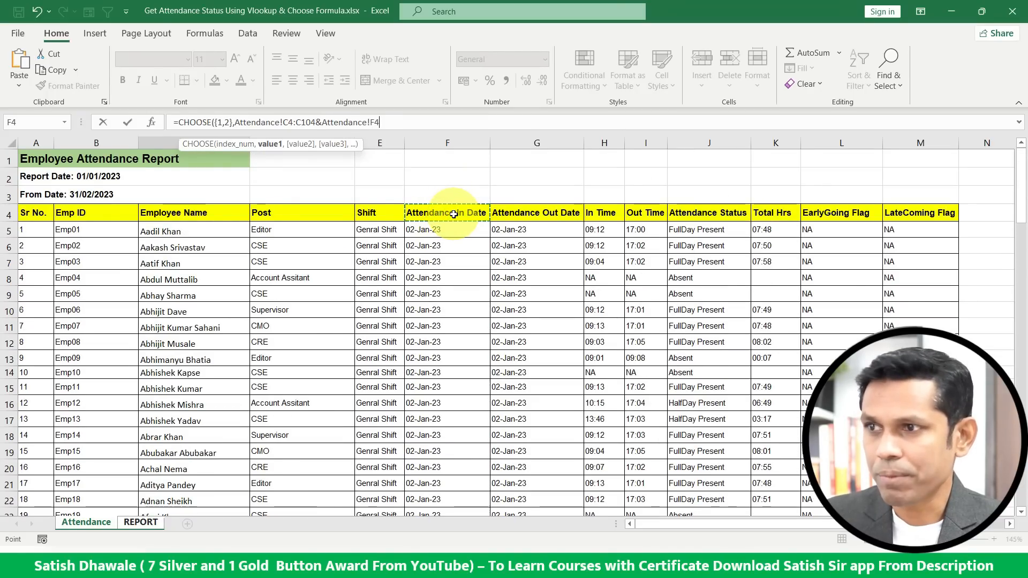
{"action": "key", "text": "ctrl+shift+Down"}
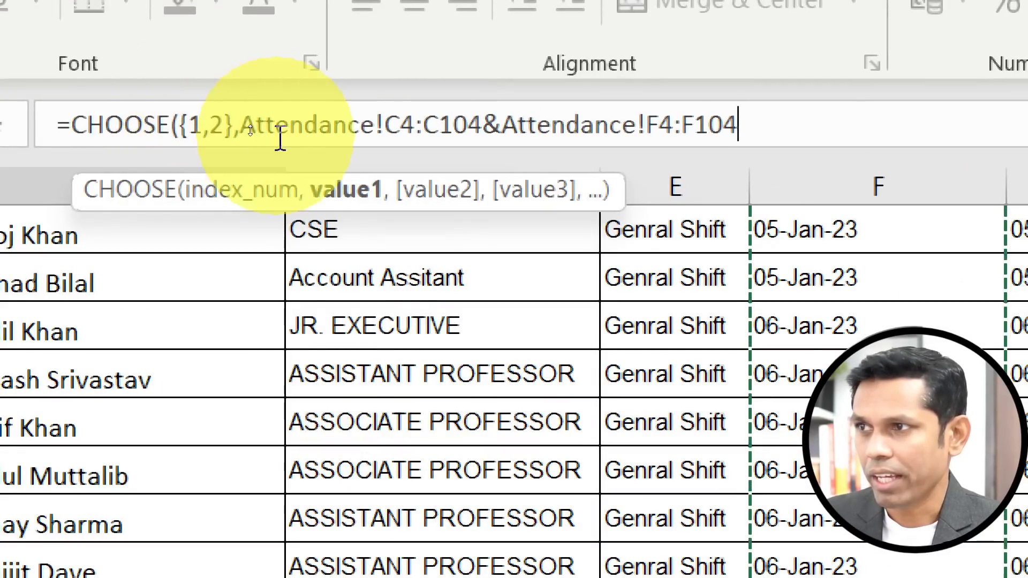
Preview the values of the combined name-and-date expression by evaluating it, then undo the evaluation.
{"action": "left_click_drag", "start_coordinate": [243, 129], "coordinate": [762, 126]}
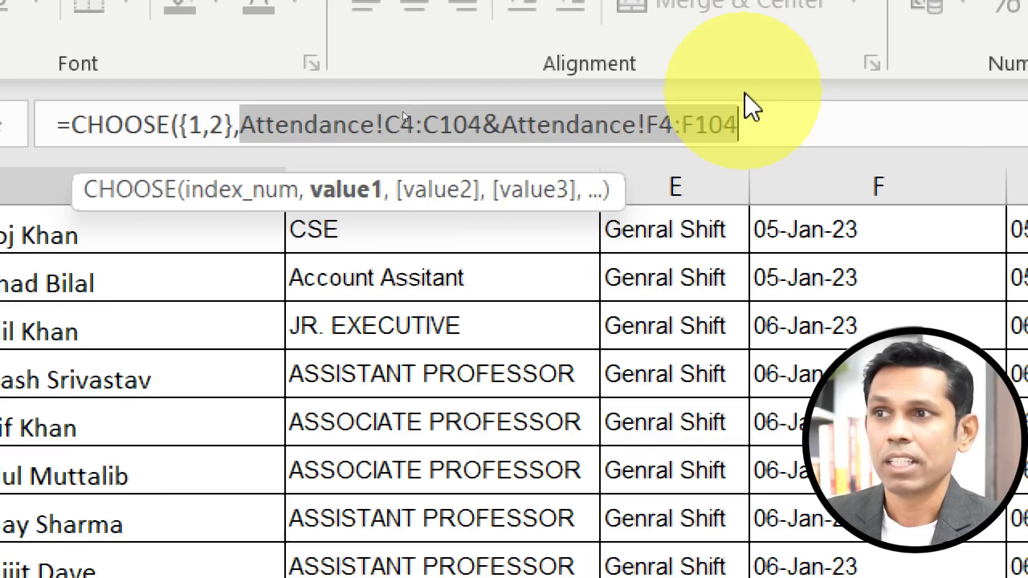
{"action": "left_click_drag", "start_coordinate": [486, 130], "coordinate": [502, 132]}
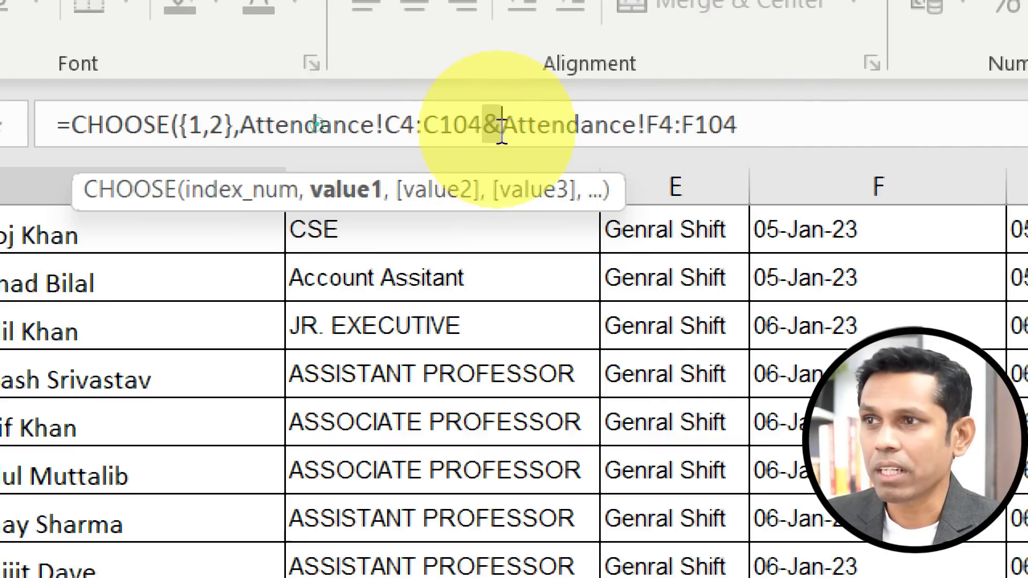
{"action": "left_click_drag", "start_coordinate": [739, 125], "coordinate": [257, 139]}
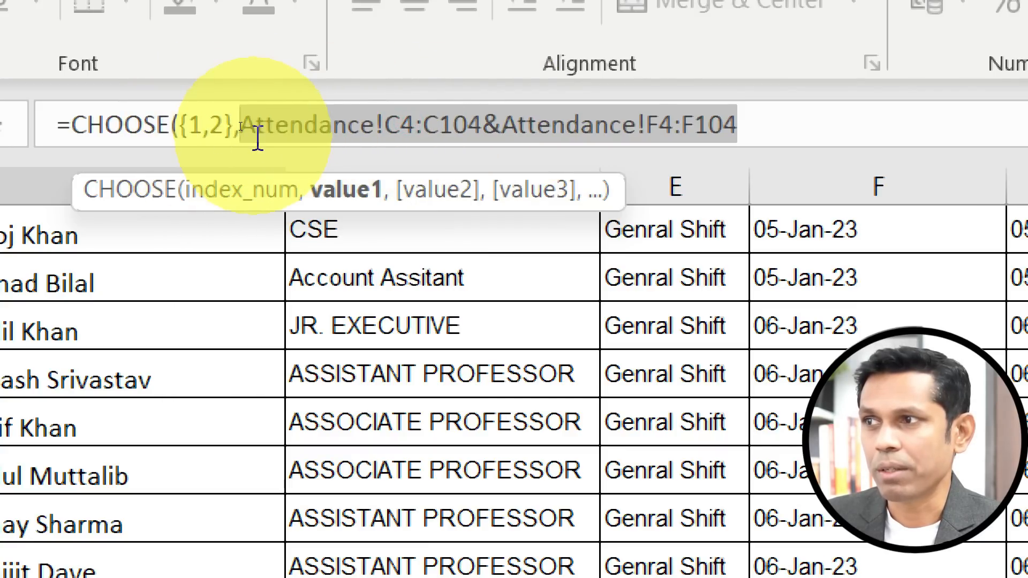
{"action": "key", "text": "F9"}
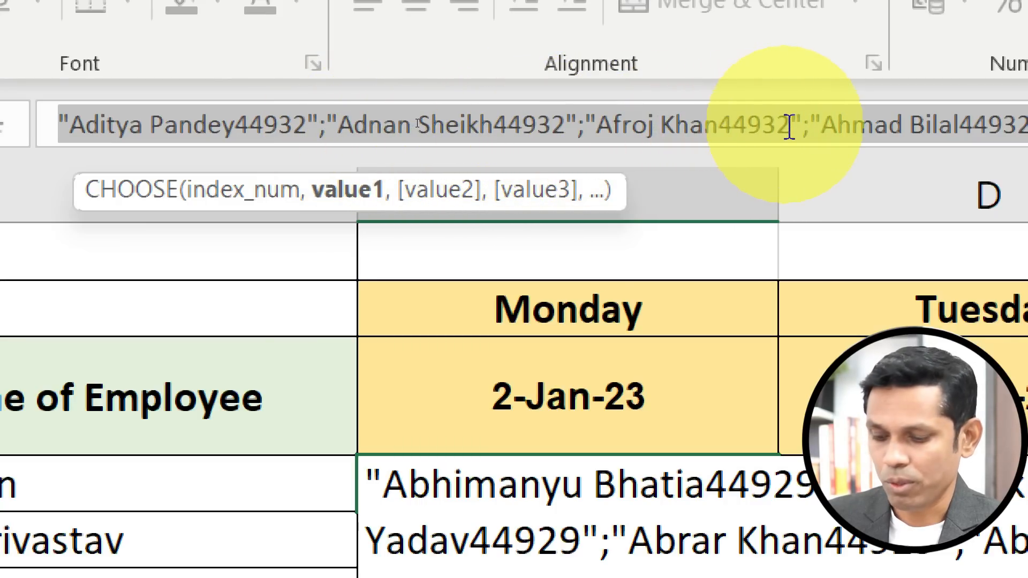
{"action": "key", "text": "ctrl+z"}
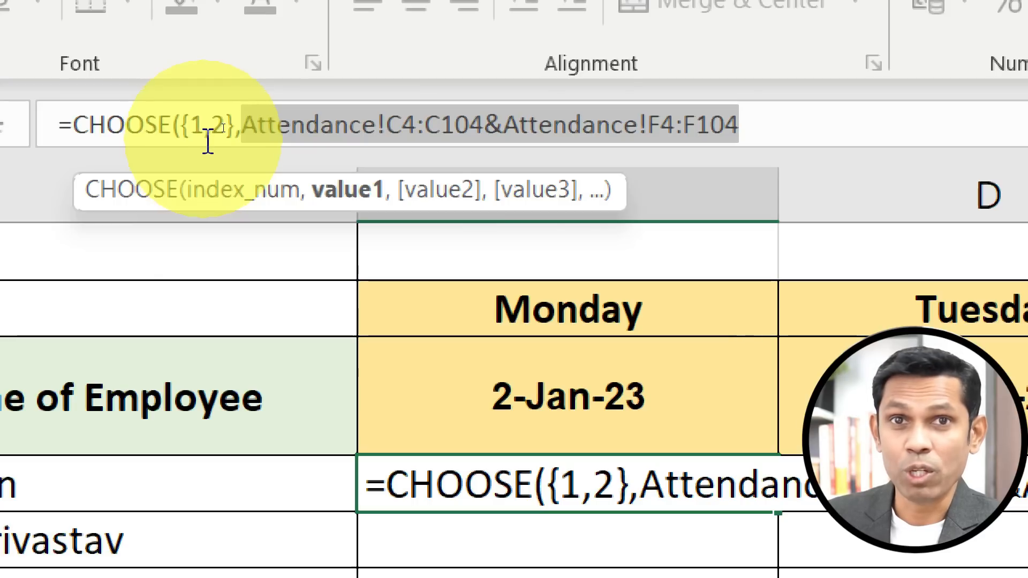
Add the Attendance Status range J4:J104 as CHOOSE's second value and close the bracket.
{"action": "left_click", "coordinate": [300, 129]}
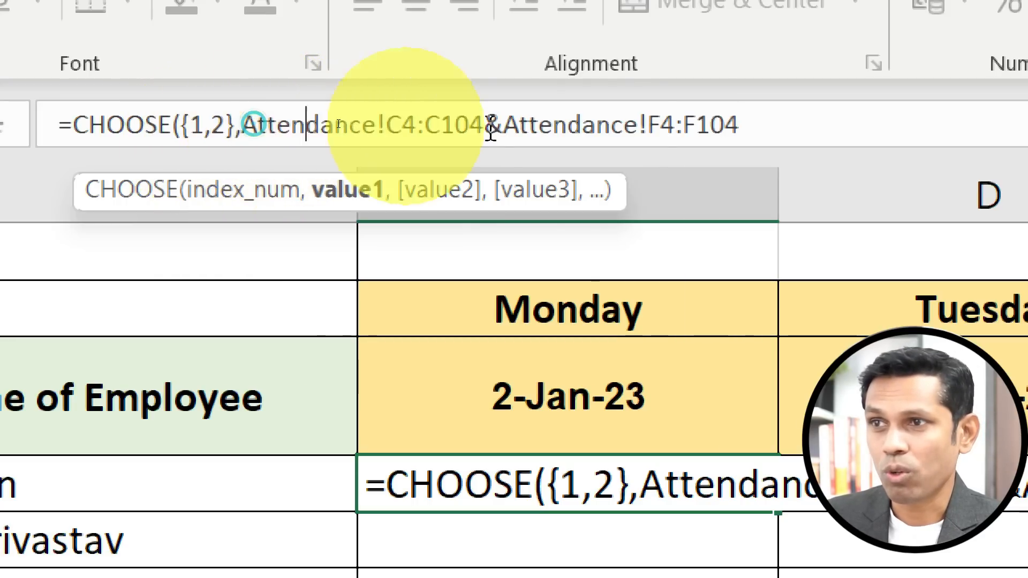
{"action": "left_click", "coordinate": [755, 117]}
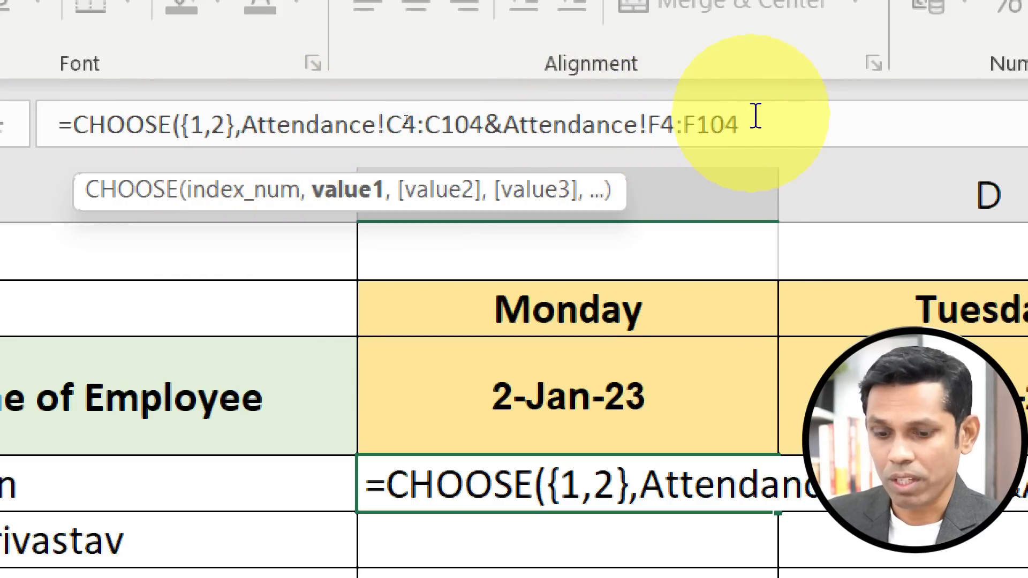
{"action": "type", "text": ","}
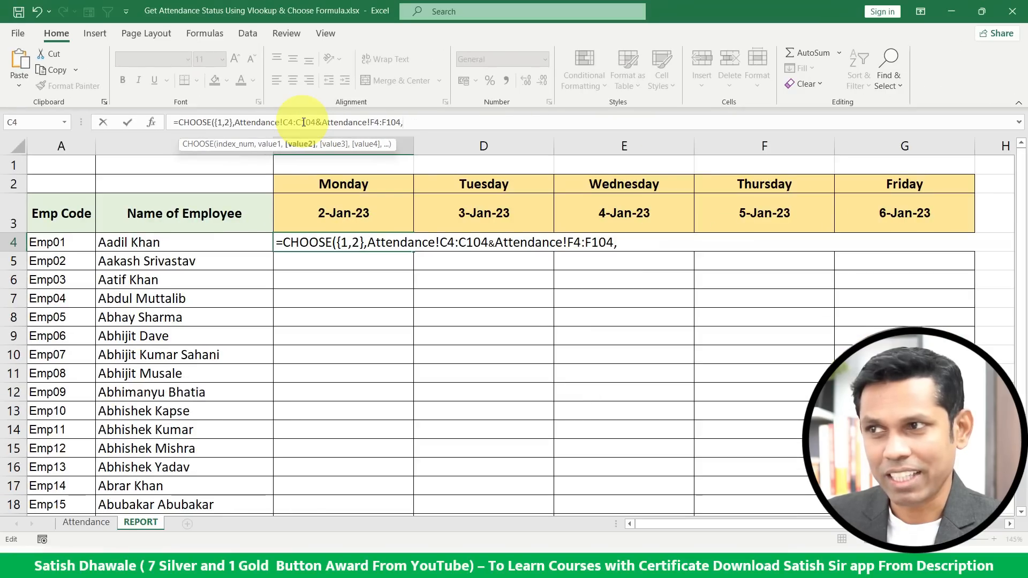
{"action": "left_click", "coordinate": [101, 523]}
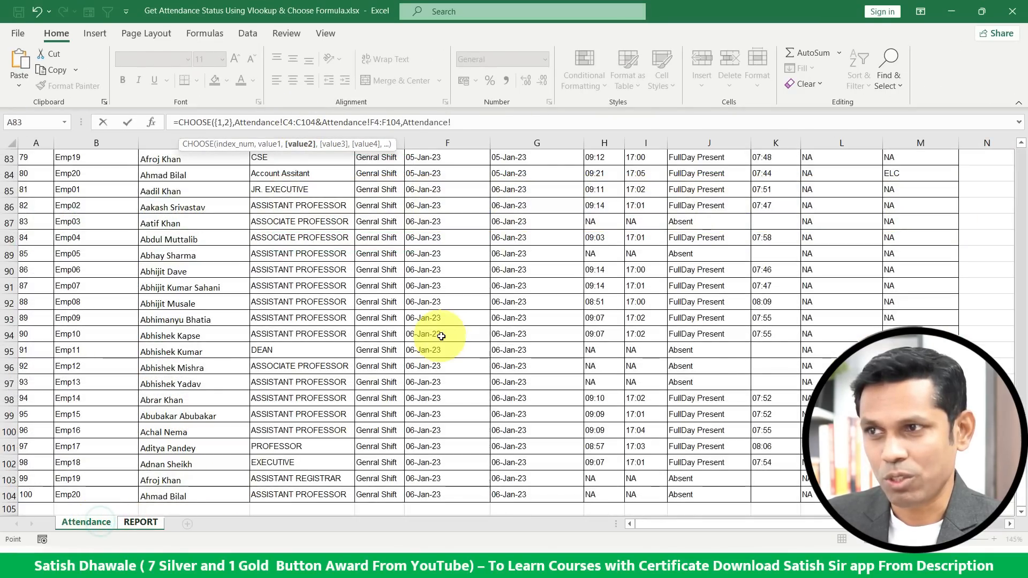
{"action": "scroll", "coordinate": [459, 328], "scroll_direction": "up", "scroll_amount": 20}
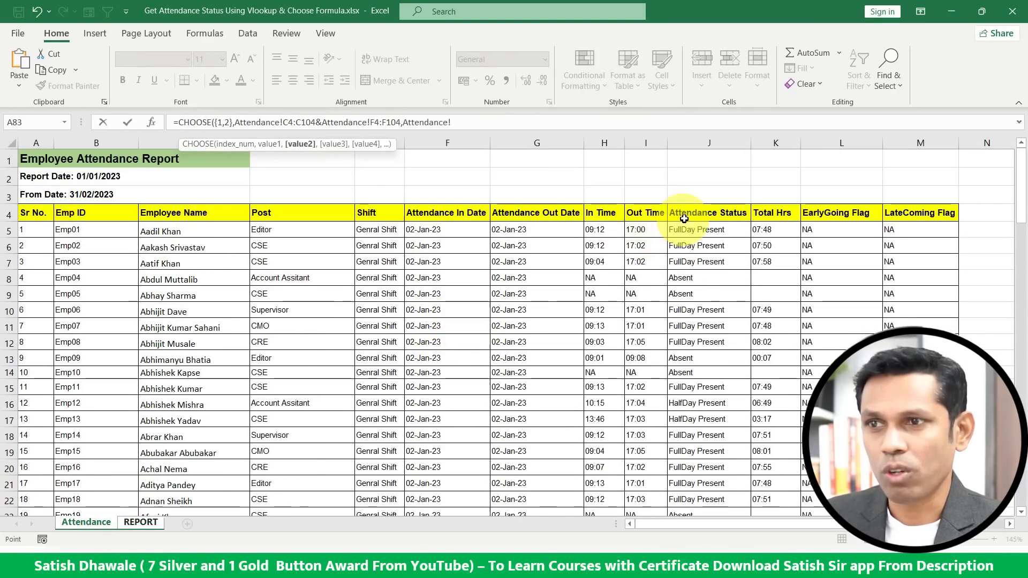
{"action": "key", "text": "ctrl+shift+Down"}
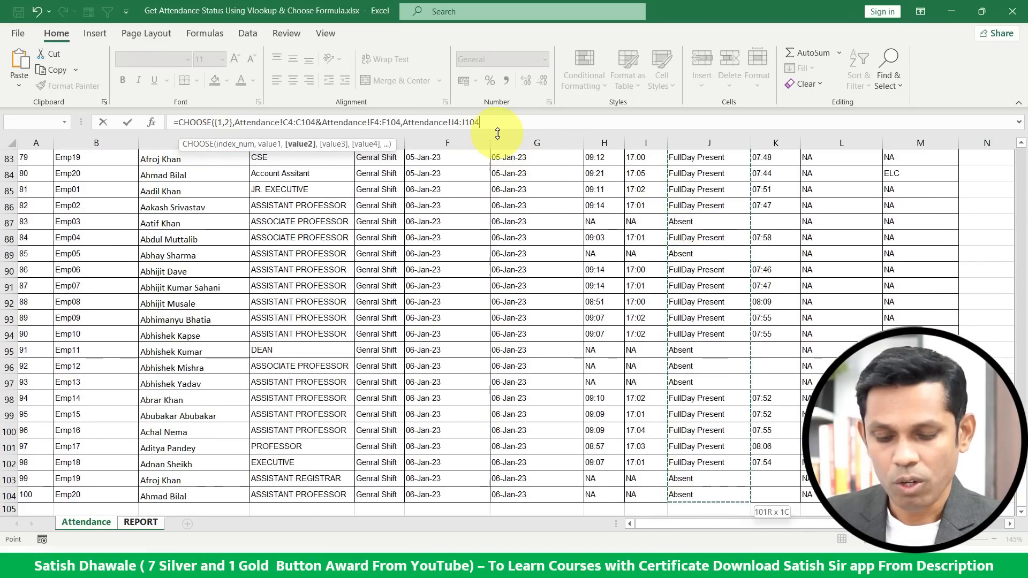
{"action": "type", "text": ")"}
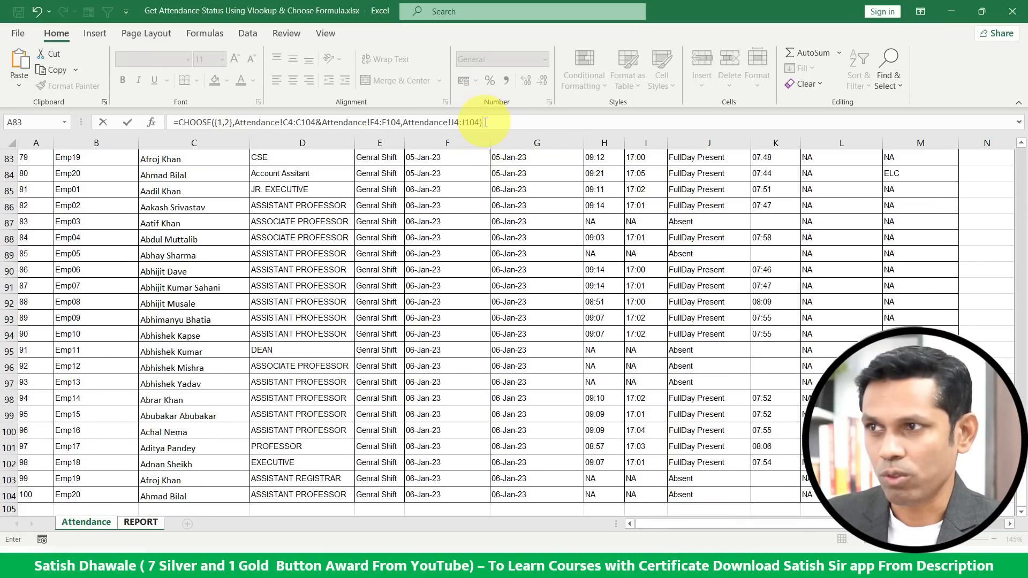
Copy the complete CHOOSE formula text and cancel editing the cell.
{"action": "left_click_drag", "start_coordinate": [485, 122], "coordinate": [161, 122]}
{"action": "key", "text": "ctrl+c"}
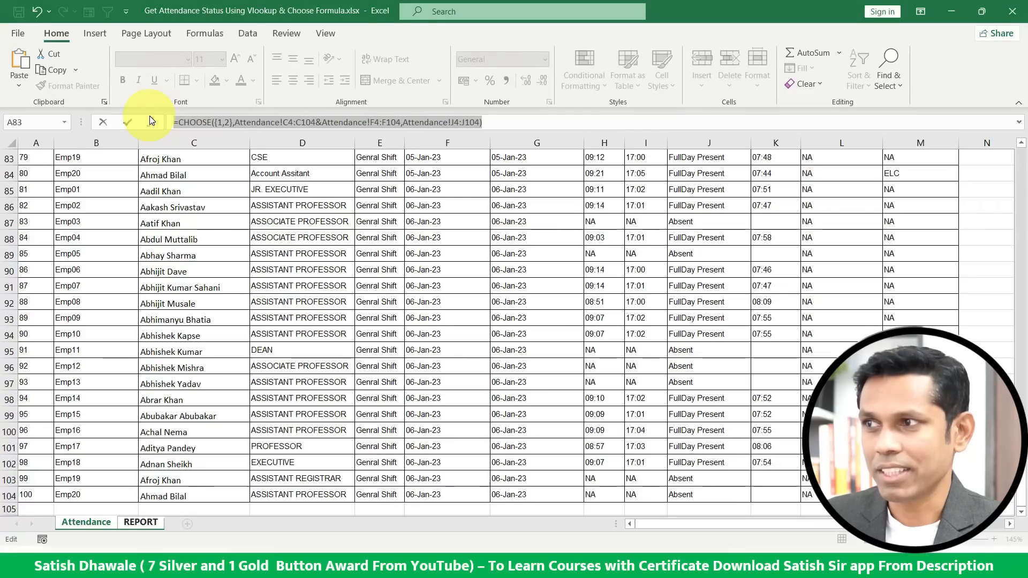
{"action": "key", "text": "Escape"}
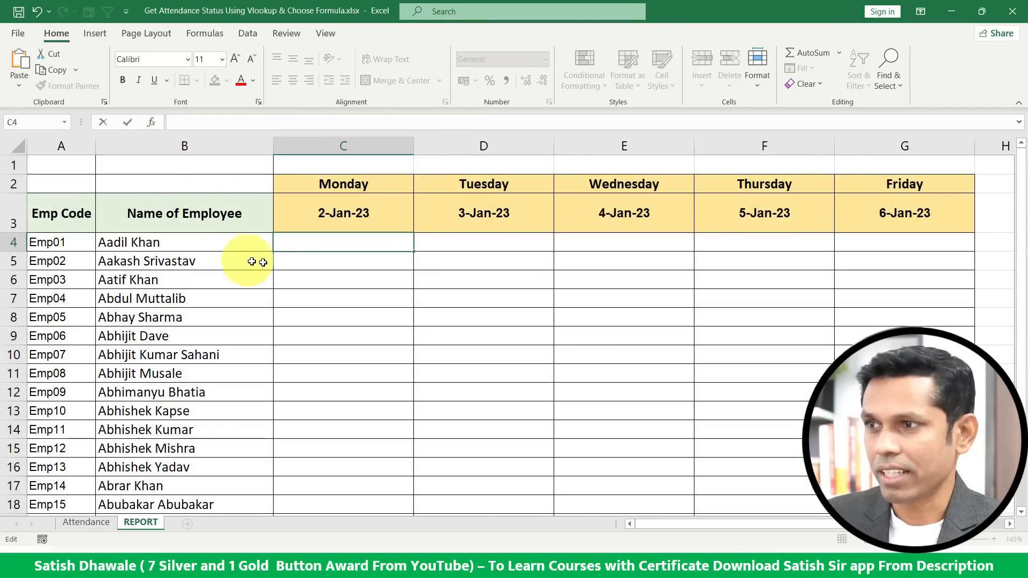
Start a VLOOKUP in REPORT cell C4 with lookup value B4&C3 followed by a comma.
{"action": "type", "text": "=vlo"}
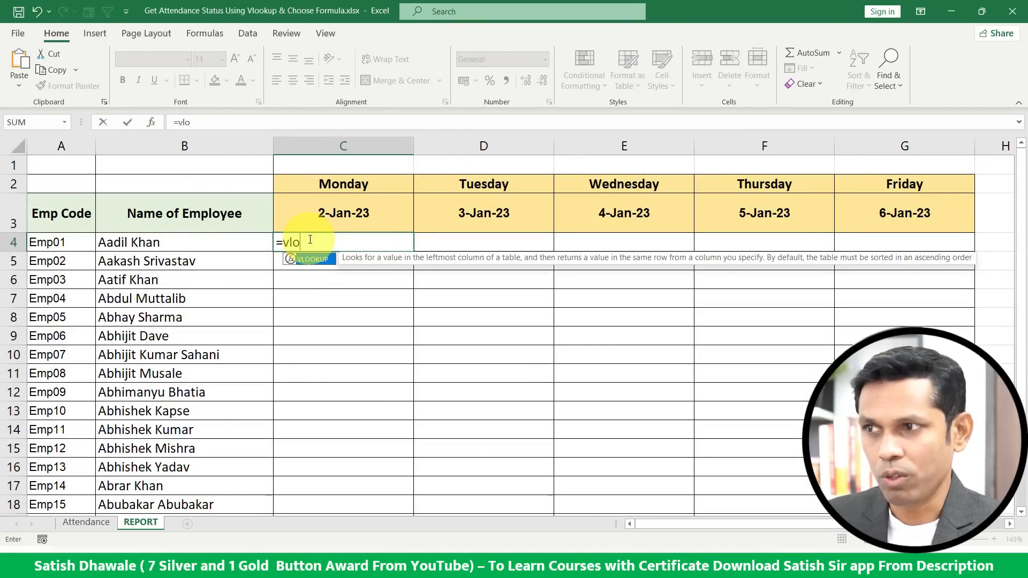
{"action": "key", "text": "Tab"}
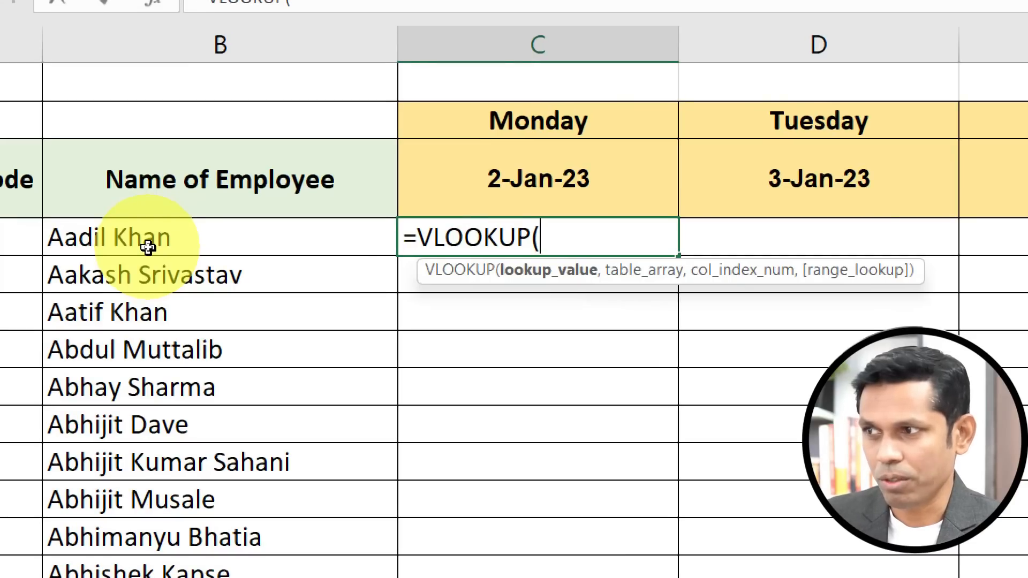
{"action": "left_click", "coordinate": [150, 242]}
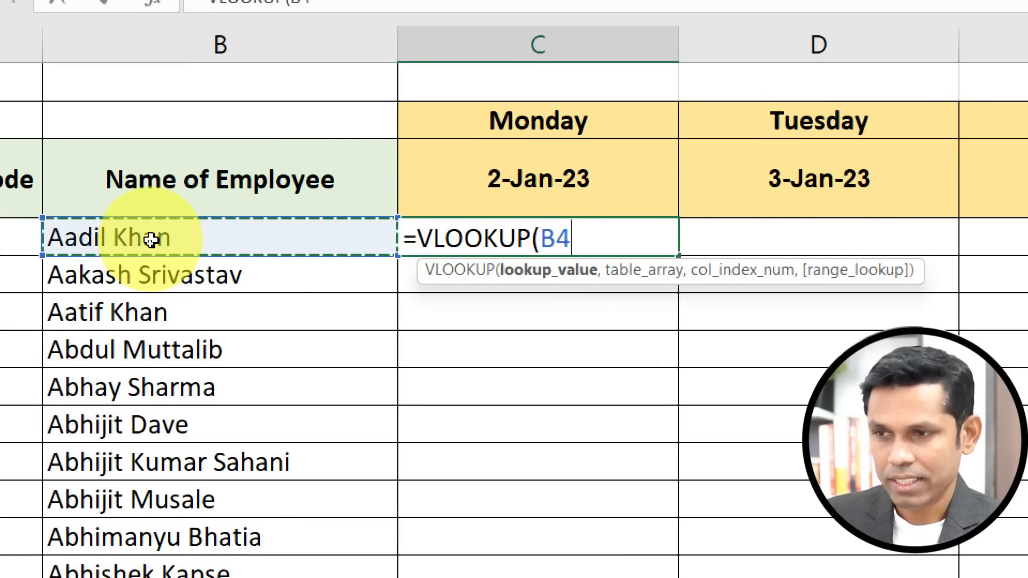
{"action": "type", "text": "&"}
{"action": "left_click", "coordinate": [470, 180]}
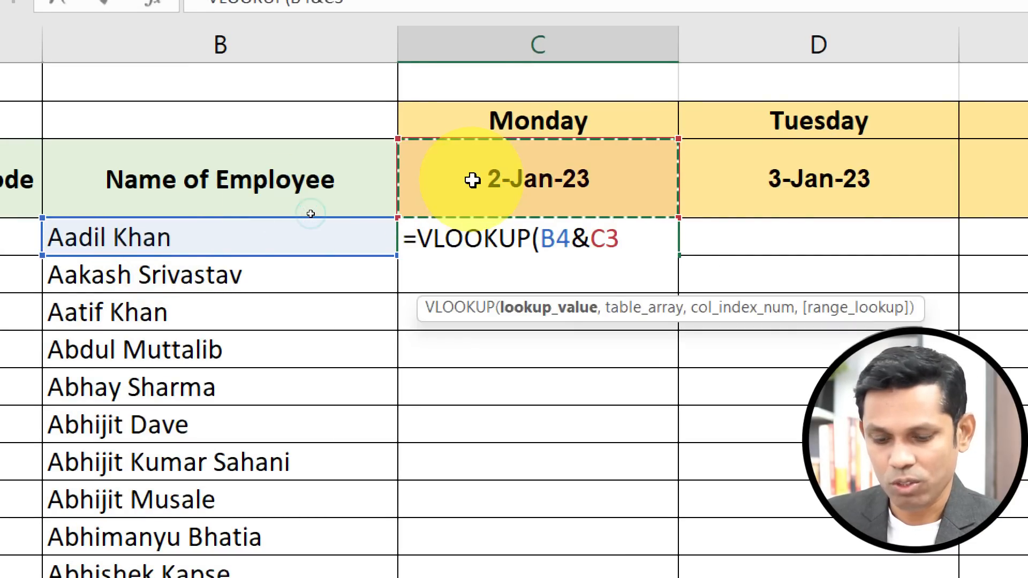
{"action": "type", "text": ","}
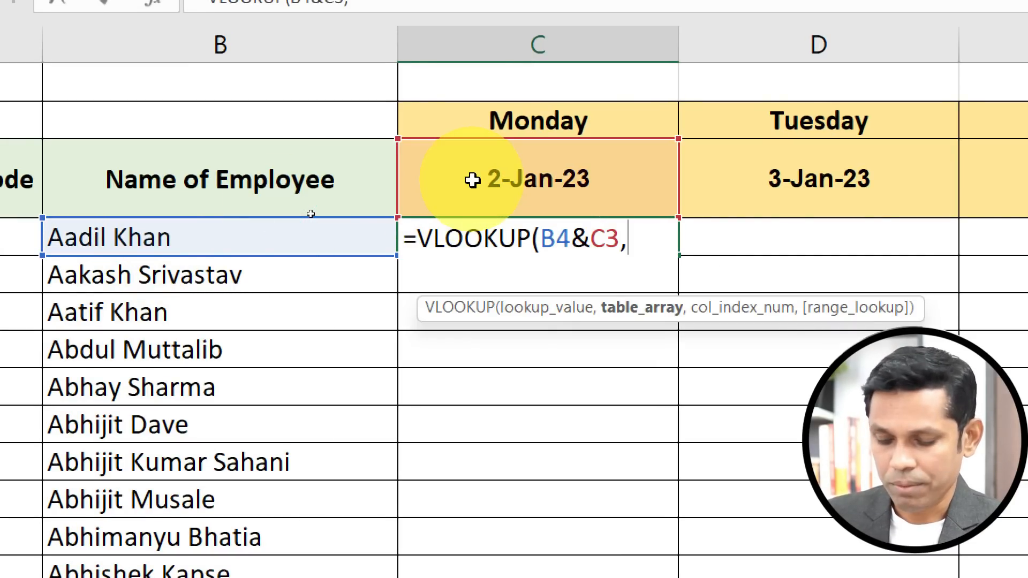
Paste the copied CHOOSE formula as the table array, remove its equals sign, then cut it back out.
{"action": "key", "text": "ctrl+v"}
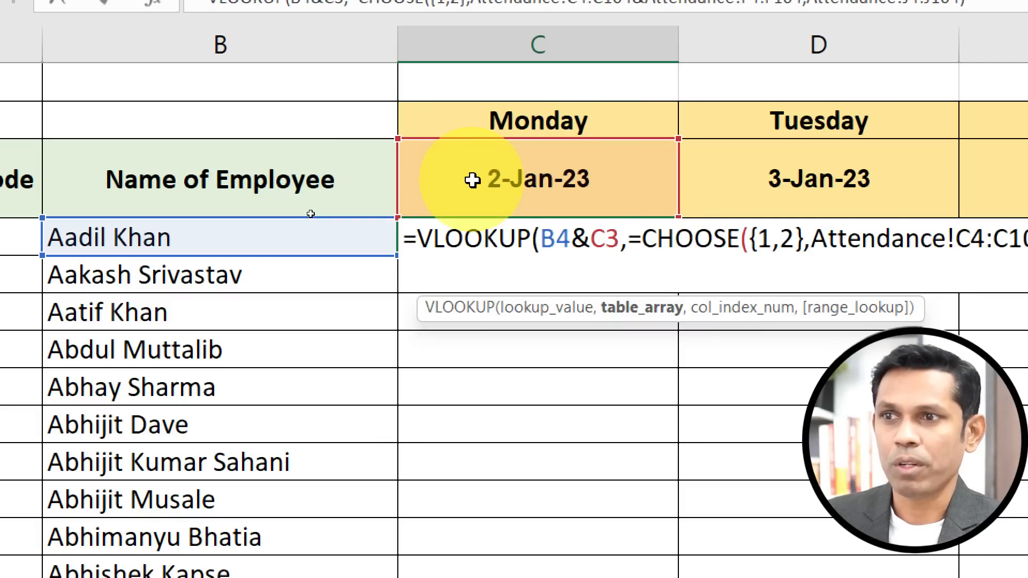
{"action": "left_click", "coordinate": [641, 238]}
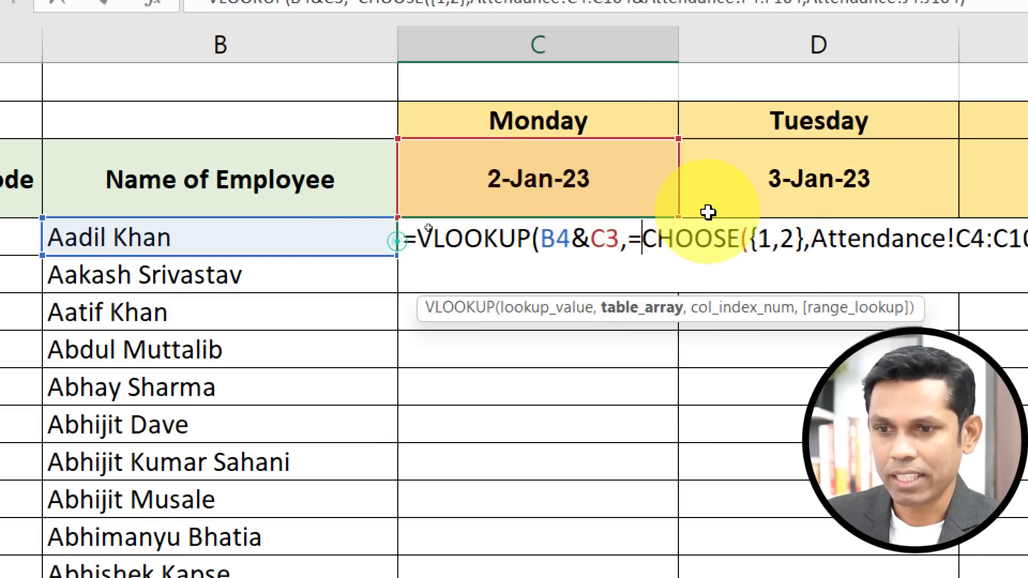
{"action": "key", "text": "BackSpace"}
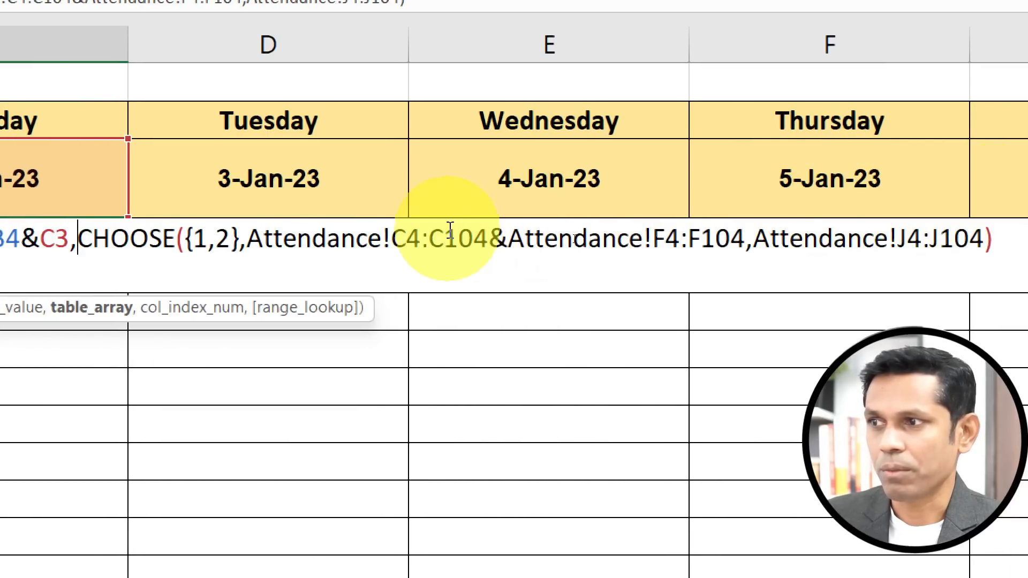
{"action": "left_click_drag", "start_coordinate": [79, 239], "coordinate": [1025, 241]}
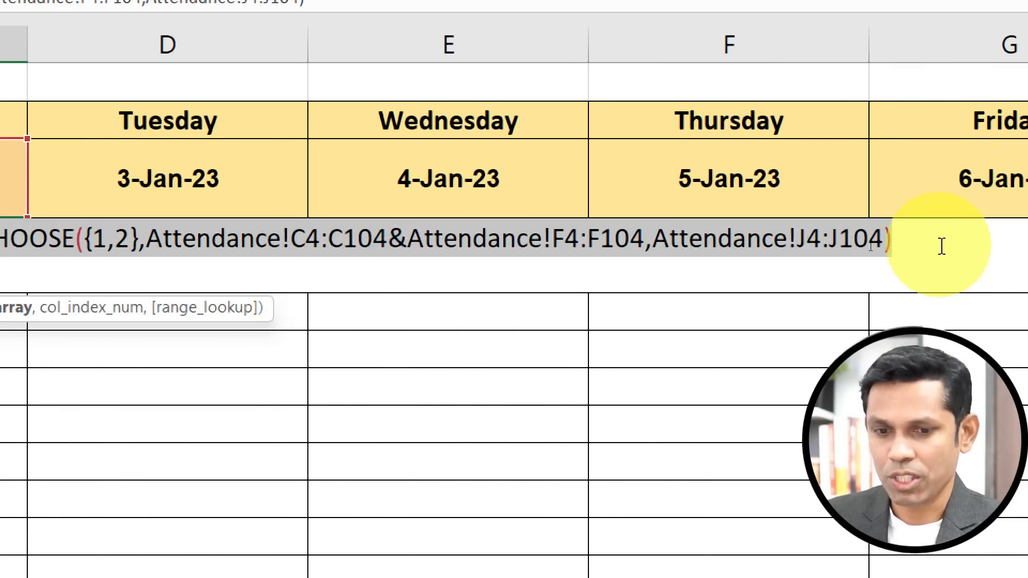
{"action": "key", "text": "ctrl+x"}
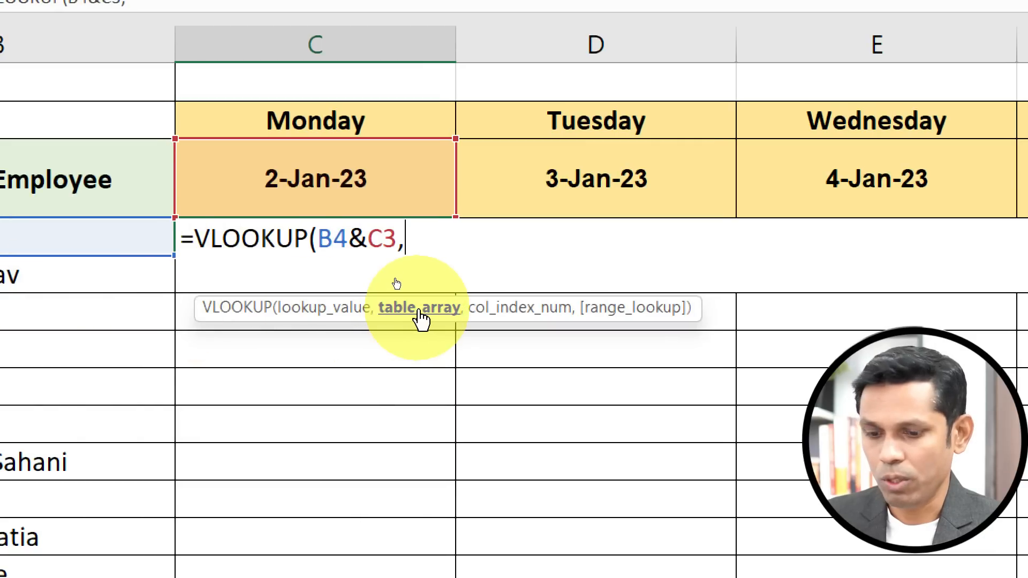
Enter CHOOSE with the index array {1,2} and a comma as VLOOKUP's table array.
{"action": "type", "text": "cho"}
{"action": "key", "text": "Tab"}
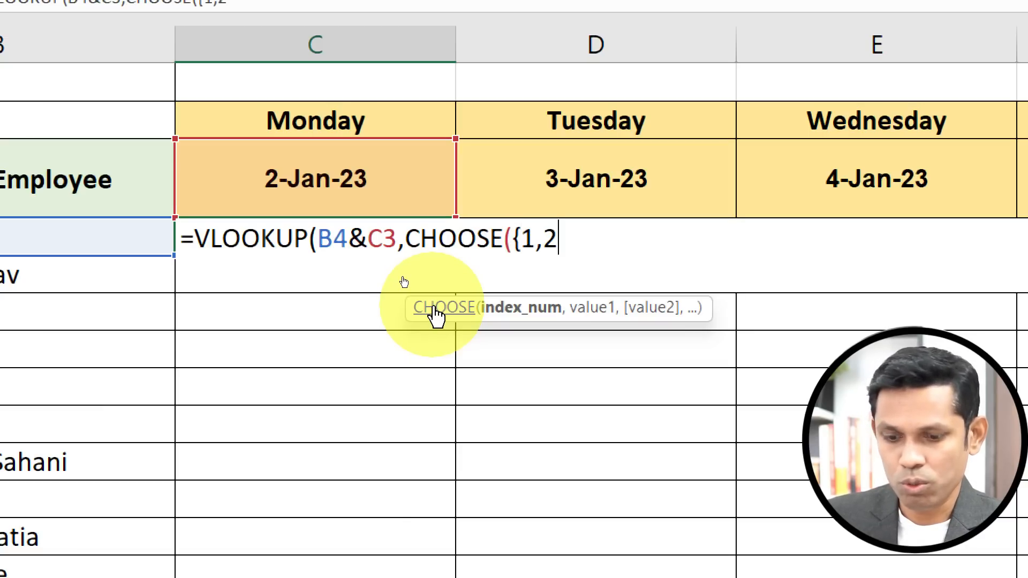
{"action": "type", "text": "{1,2},"}
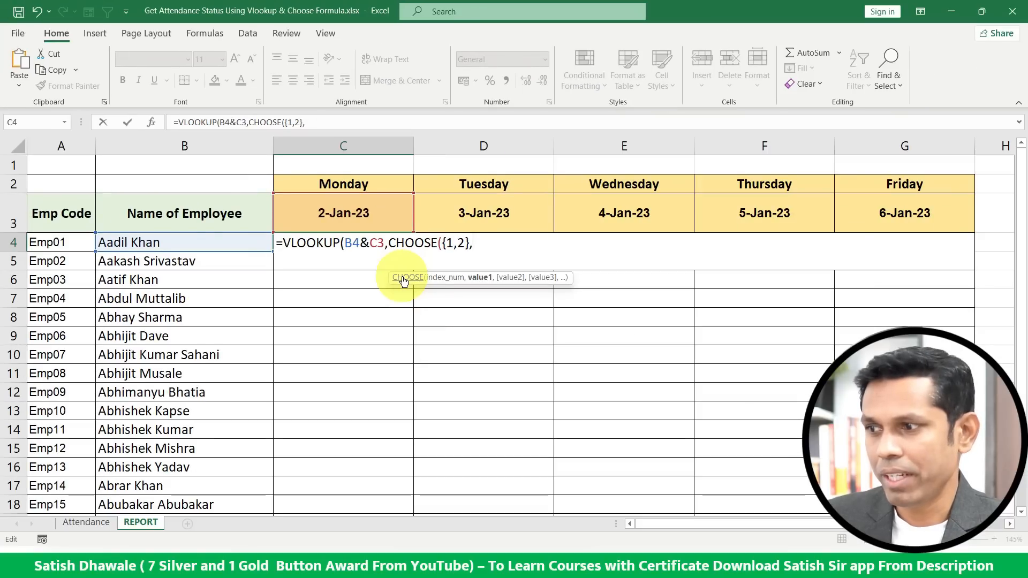
Set CHOOSE's first value to Attendance!C4:C104&Attendance!F4:F104, joining employee names with attendance dates.
{"action": "left_click", "coordinate": [85, 522]}
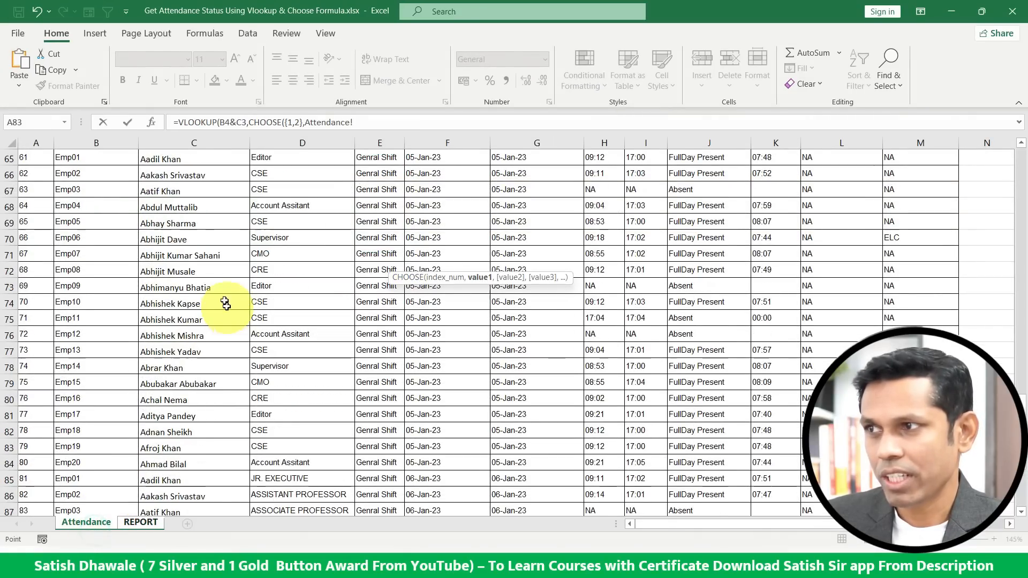
{"action": "scroll", "coordinate": [225, 304], "scroll_direction": "up", "scroll_amount": 20}
{"action": "left_click", "coordinate": [182, 214]}
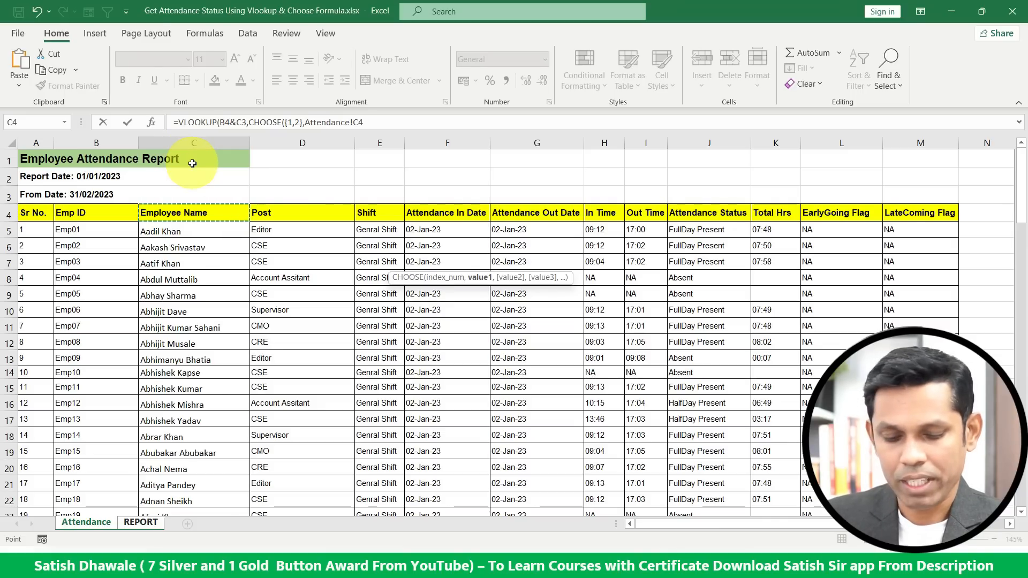
{"action": "key", "text": "ctrl+shift+Down"}
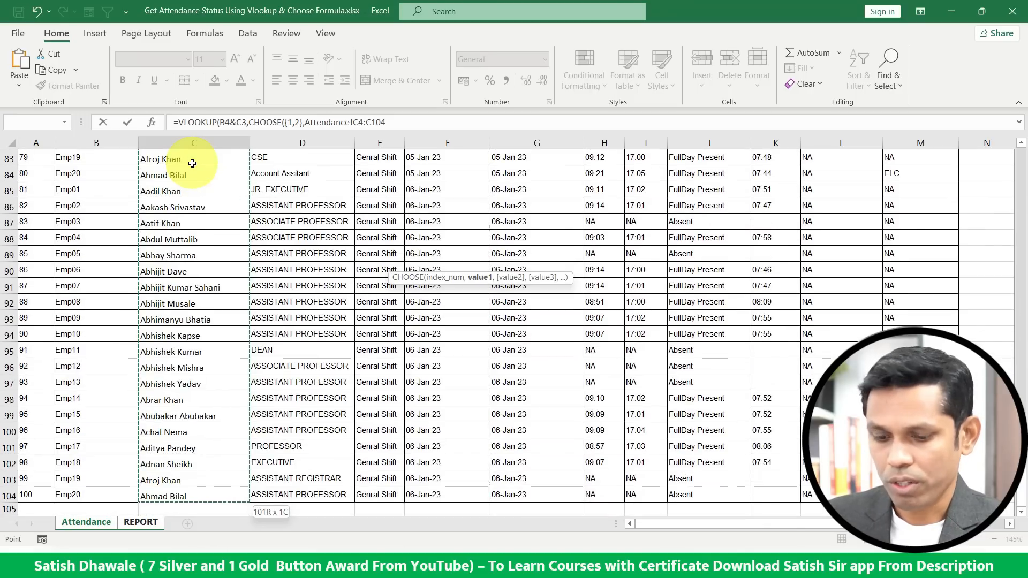
{"action": "type", "text": ","}
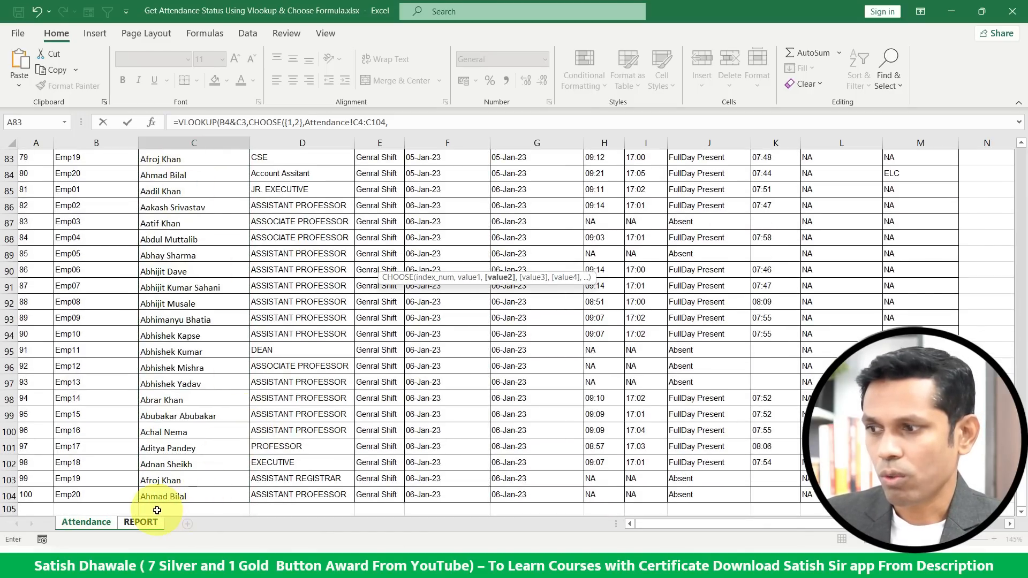
{"action": "key", "text": "BackSpace"}
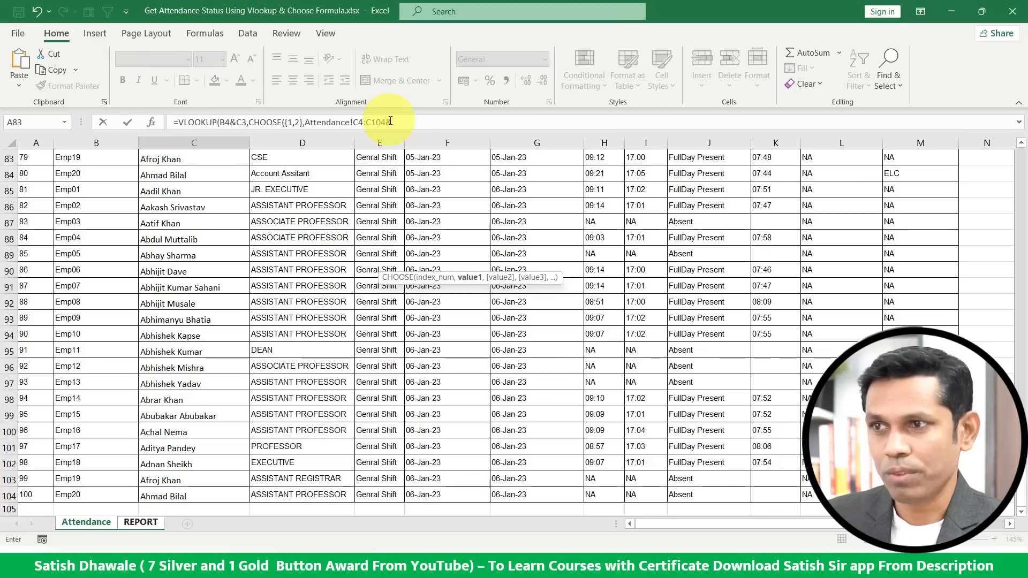
{"action": "left_click_drag", "start_coordinate": [1021, 475], "coordinate": [1021, 166]}
{"action": "left_click", "coordinate": [461, 212]}
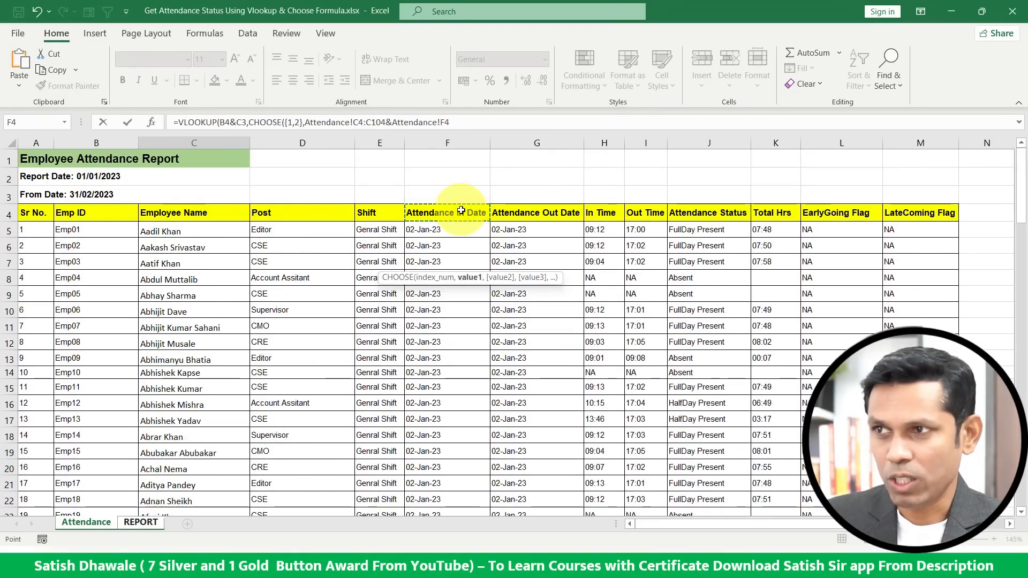
{"action": "key", "text": "ctrl+shift+Down"}
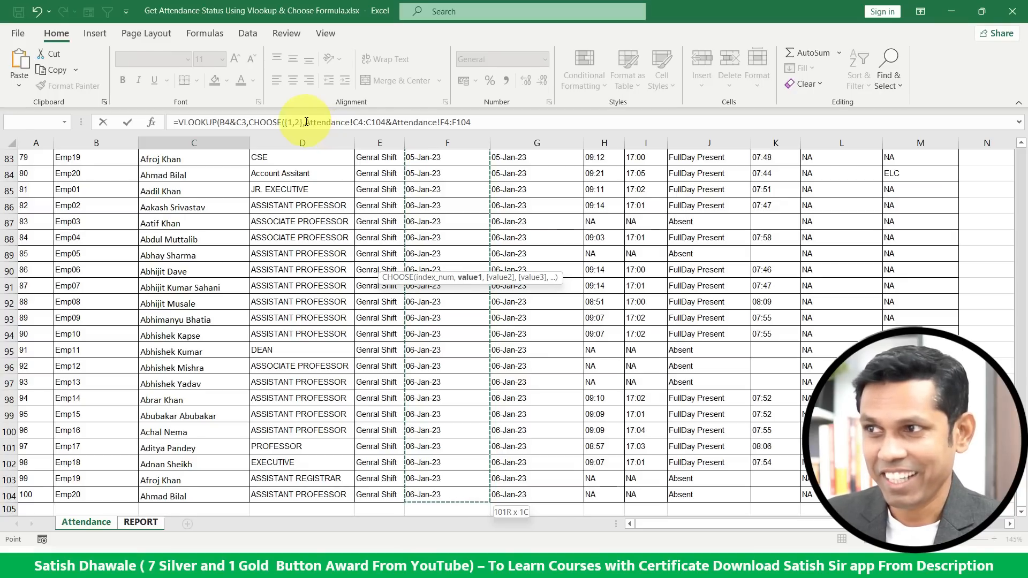
Evaluate the lookup value B4&C3 inside the formula and undo the evaluation.
{"action": "left_click_drag", "start_coordinate": [305, 122], "coordinate": [480, 115]}
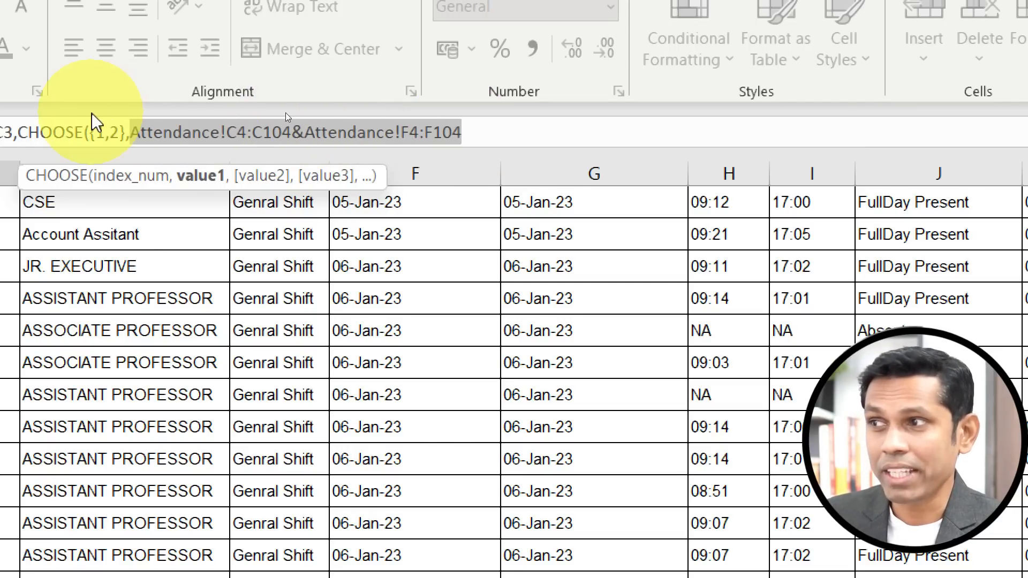
{"action": "left_click", "coordinate": [96, 131]}
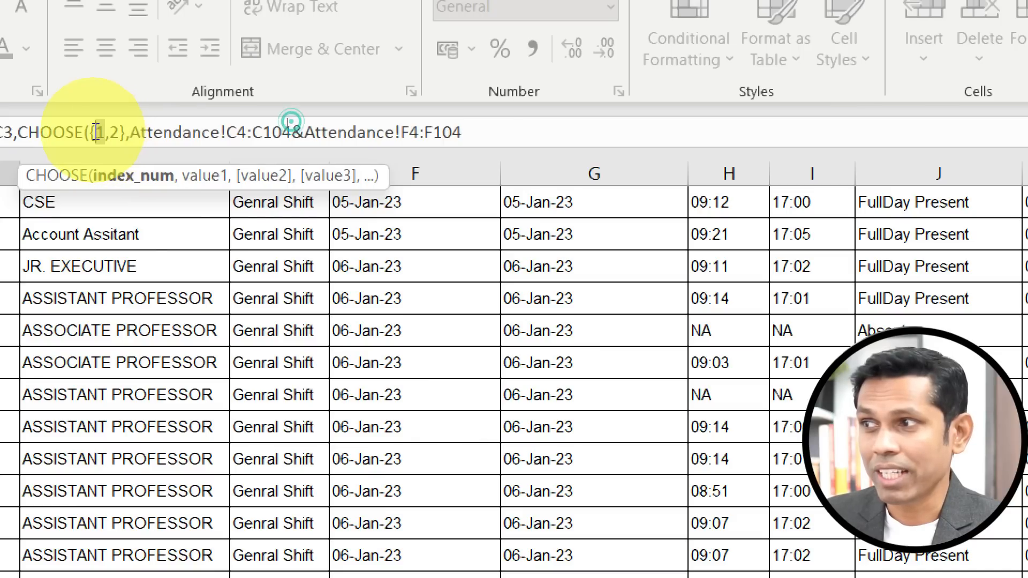
{"action": "left_click_drag", "start_coordinate": [132, 132], "coordinate": [514, 133]}
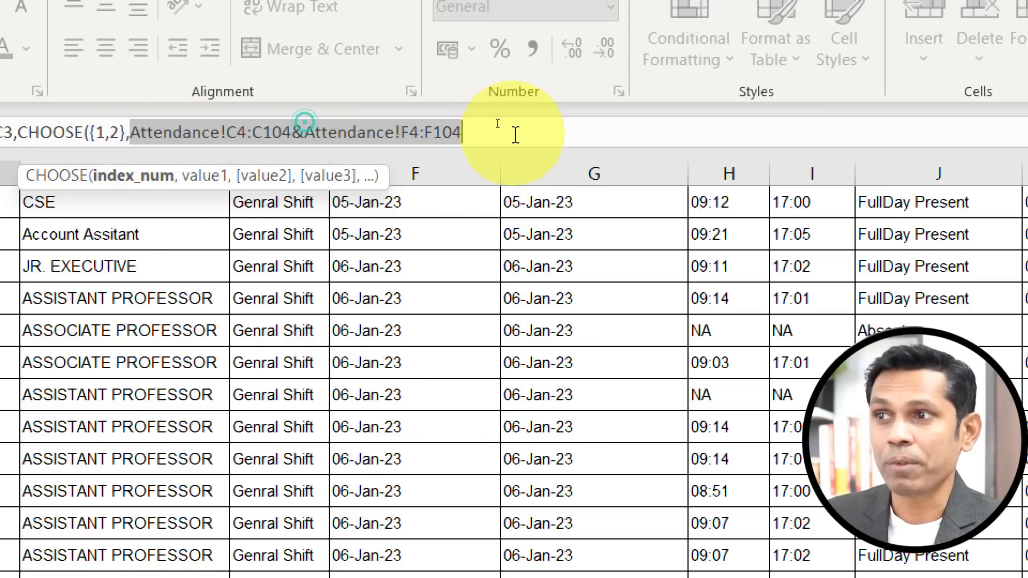
{"action": "left_click", "coordinate": [474, 133]}
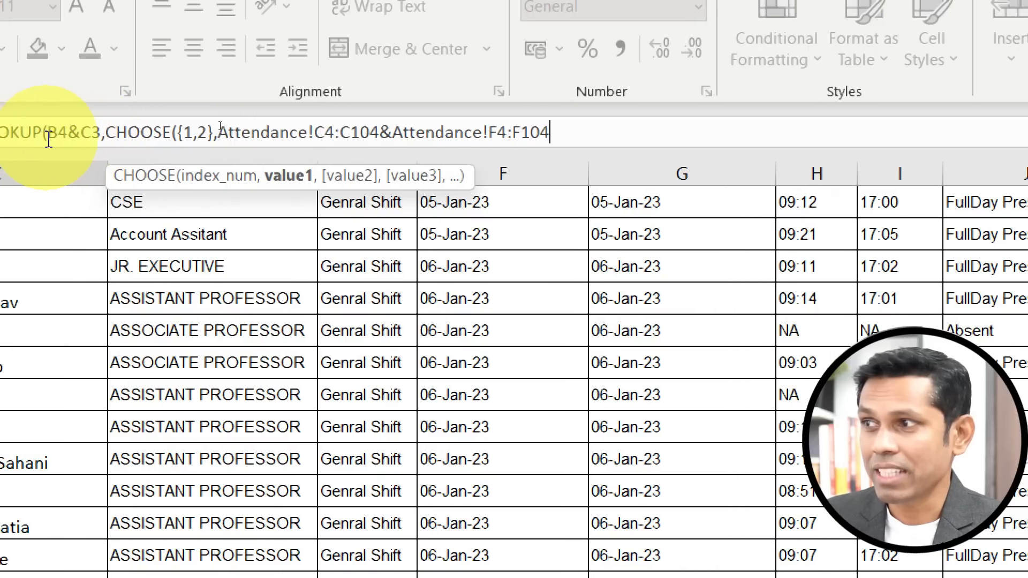
{"action": "left_click_drag", "start_coordinate": [48, 133], "coordinate": [104, 132]}
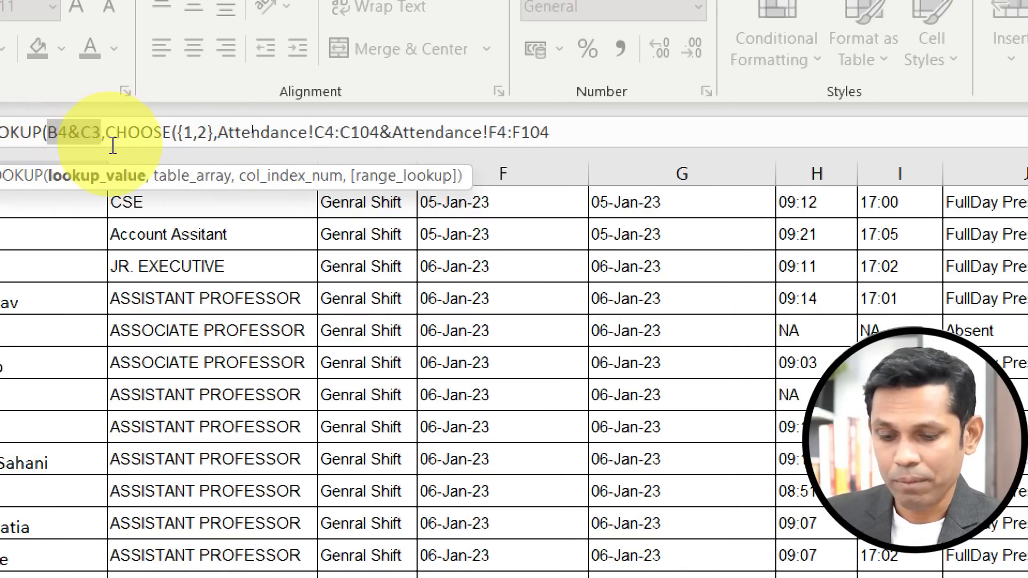
{"action": "key", "text": "F9"}
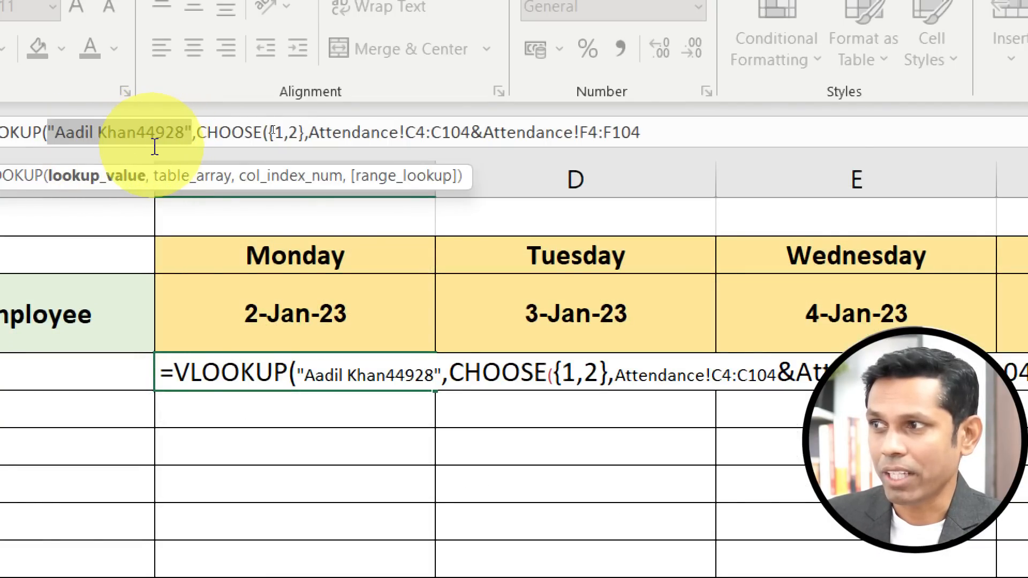
{"action": "key", "text": "ctrl+z"}
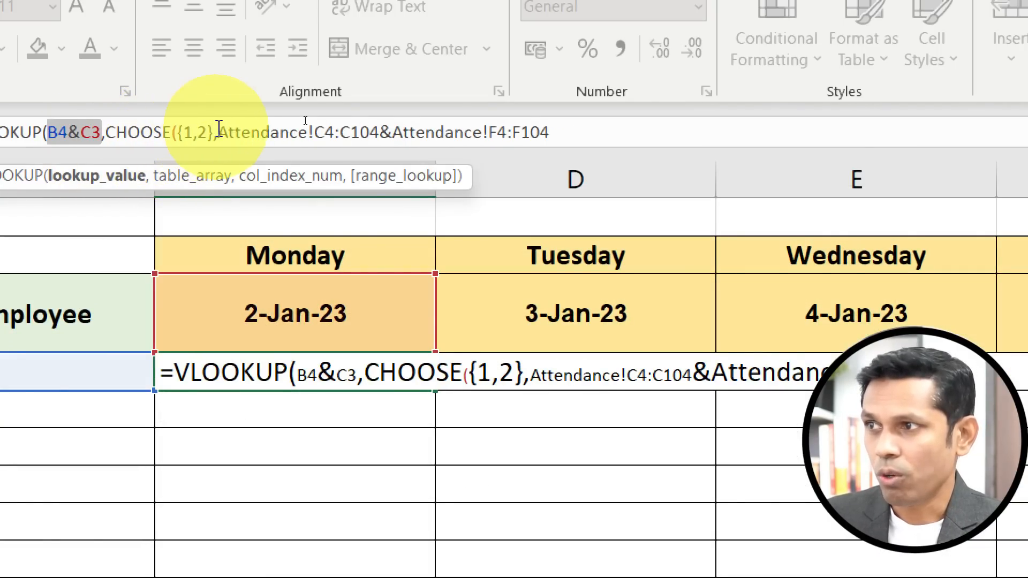
Evaluate the concatenated name-and-date array inside the formula and undo the evaluation.
{"action": "left_click_drag", "start_coordinate": [218, 132], "coordinate": [614, 128]}
{"action": "key", "text": "F9"}
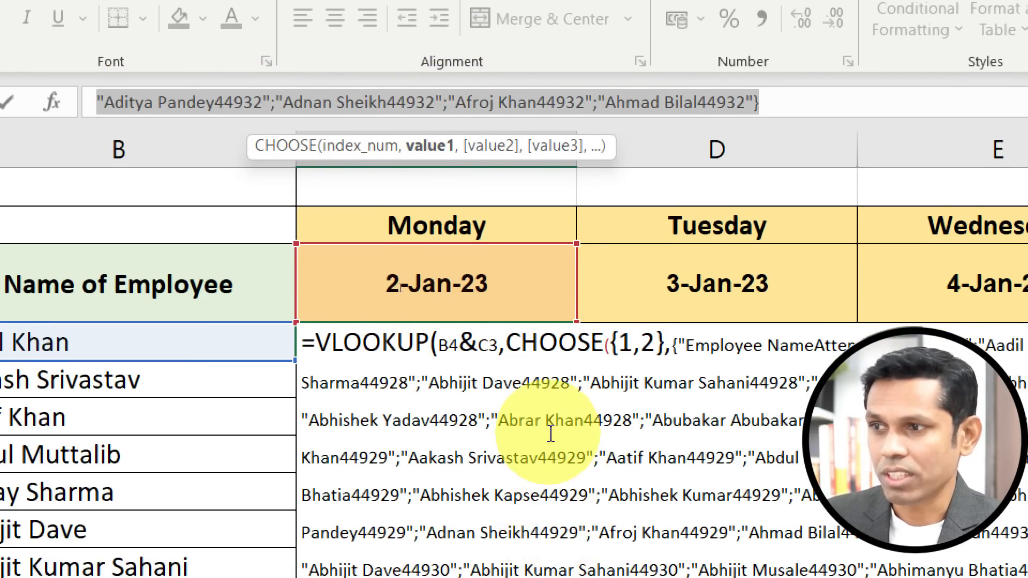
{"action": "scroll", "coordinate": [551, 434], "scroll_direction": "down", "scroll_amount": 2}
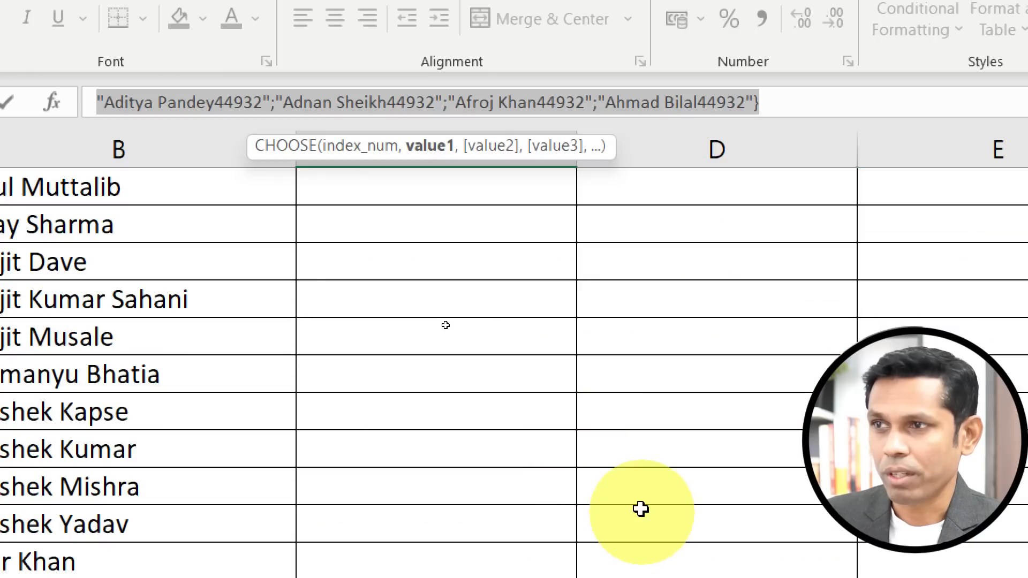
{"action": "scroll", "coordinate": [559, 280], "scroll_direction": "up", "scroll_amount": 2}
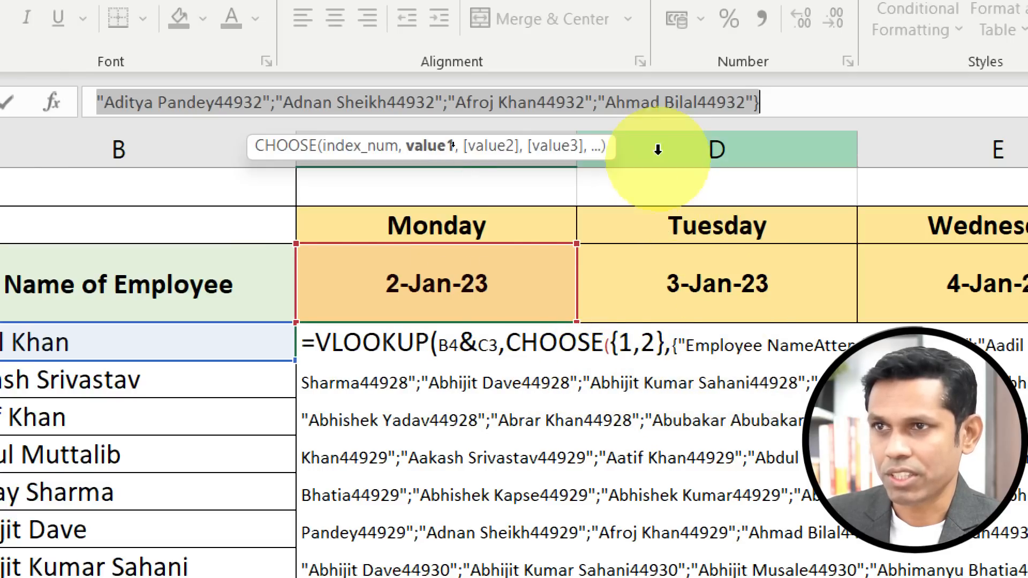
{"action": "key", "text": "ctrl+z"}
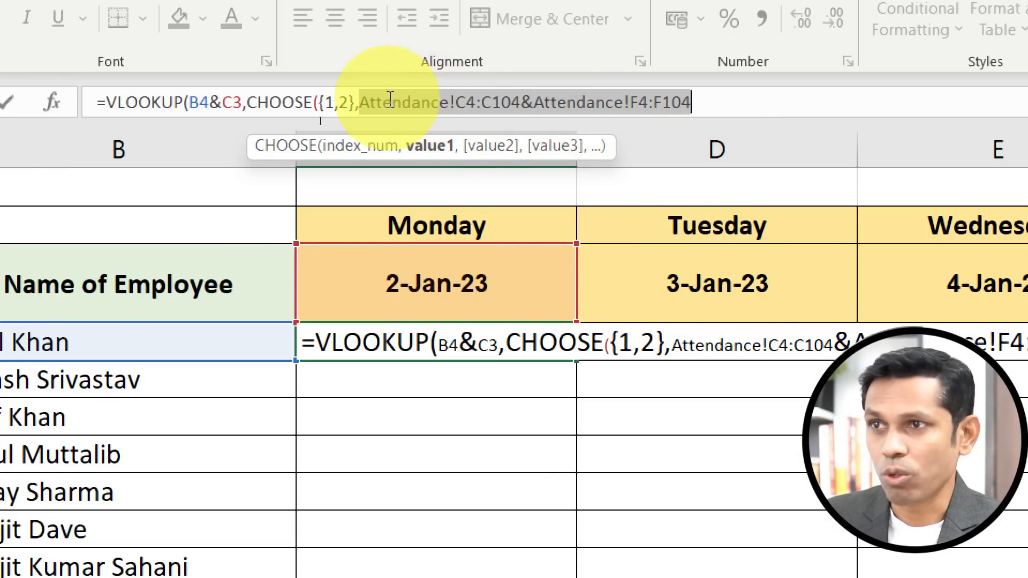
Add Attendance!J4:J104 as CHOOSE's second value and close the CHOOSE function.
{"action": "left_click", "coordinate": [479, 123]}
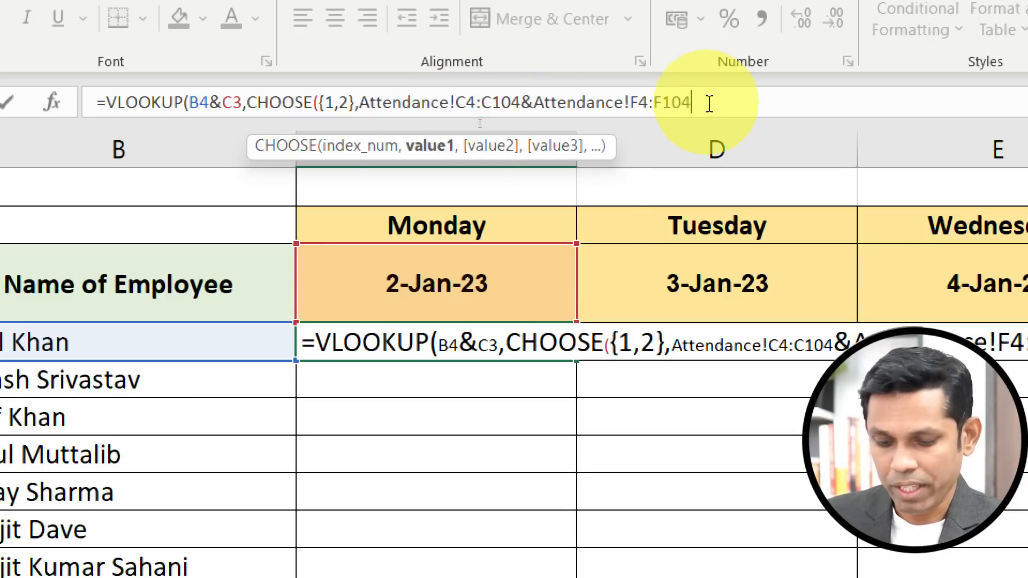
{"action": "type", "text": ","}
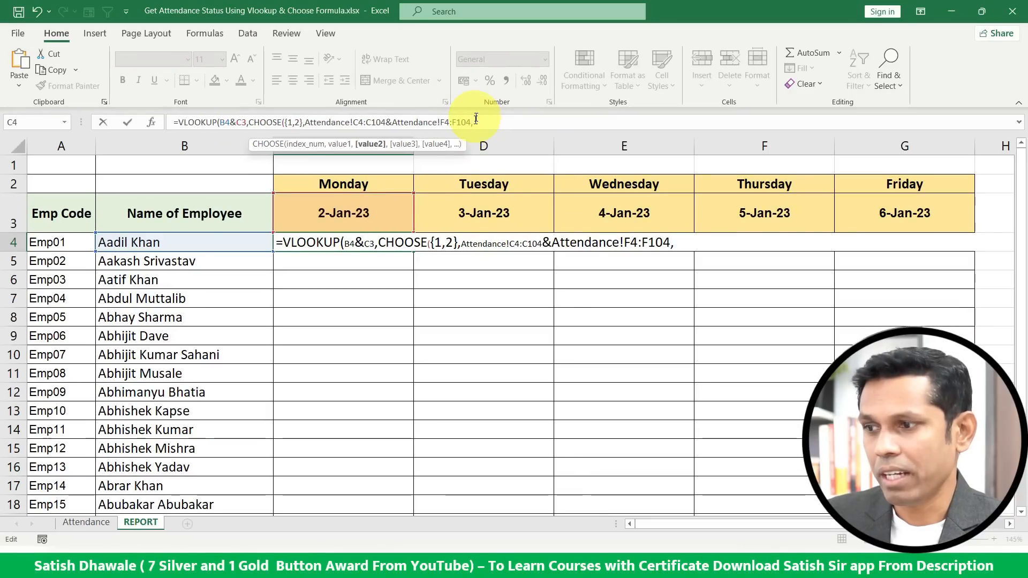
{"action": "left_click", "coordinate": [86, 521]}
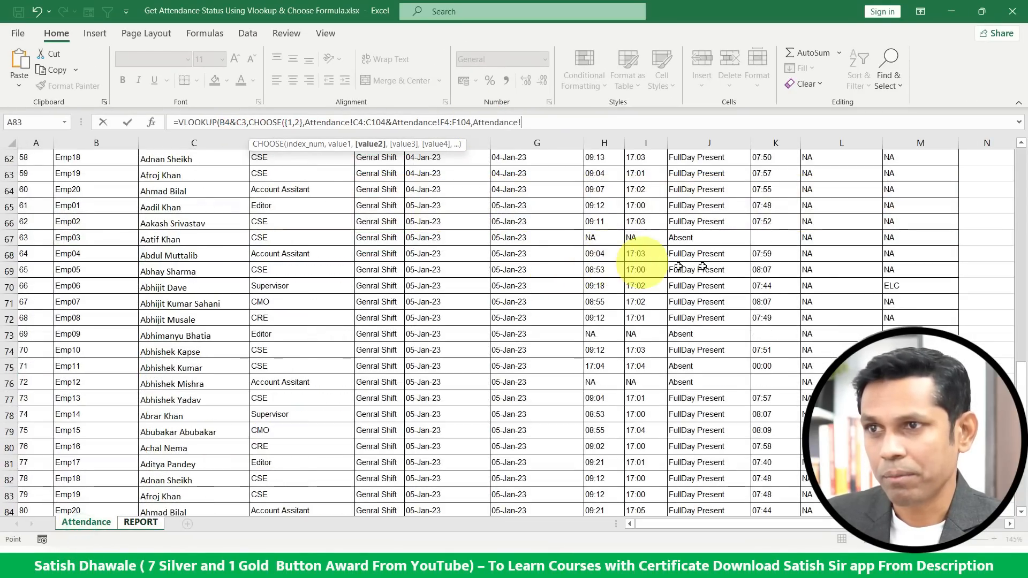
{"action": "scroll", "coordinate": [702, 266], "scroll_direction": "up", "scroll_amount": 20}
{"action": "left_click", "coordinate": [702, 214]}
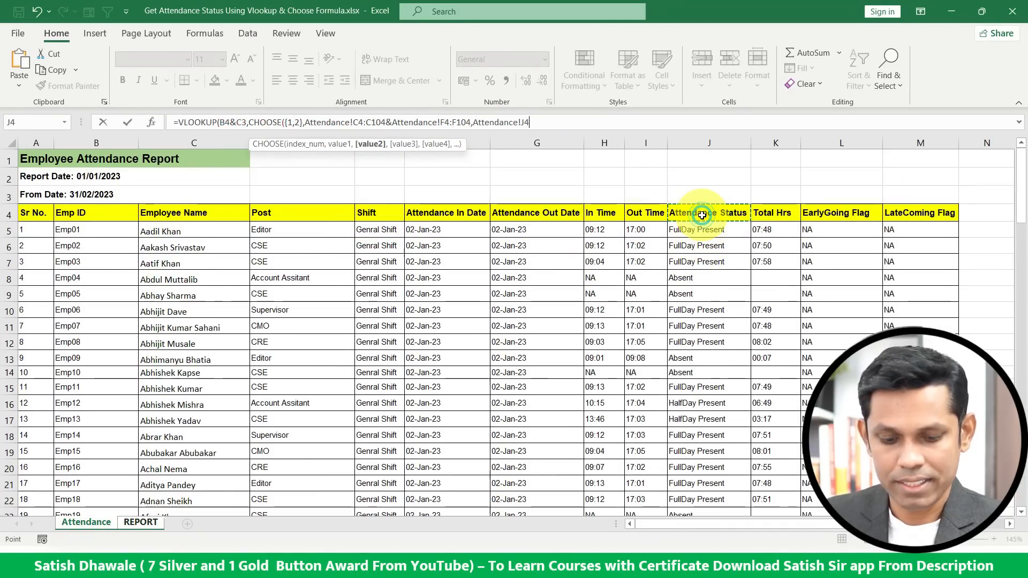
{"action": "key", "text": "ctrl+shift+Down"}
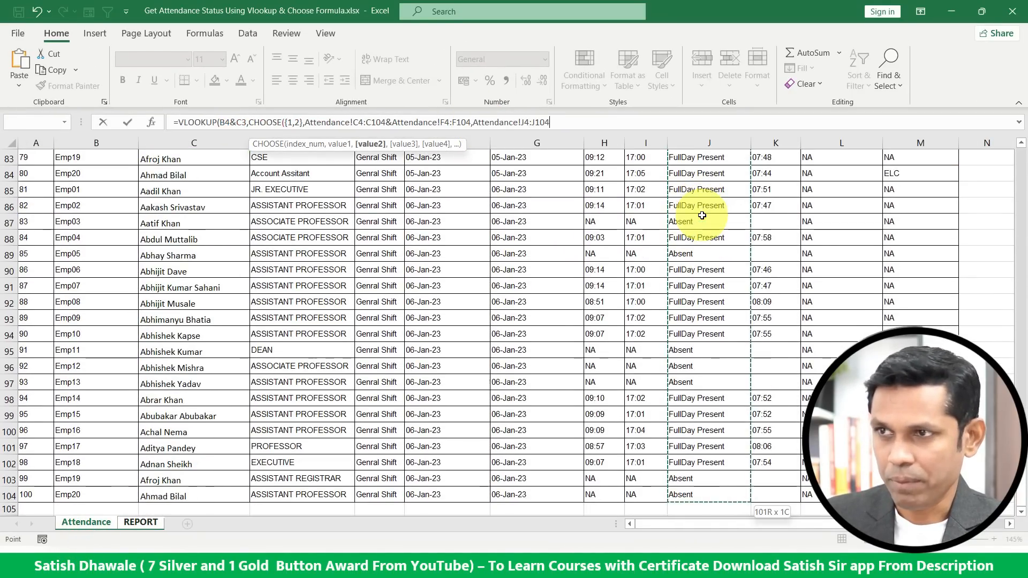
{"action": "type", "text": ","}
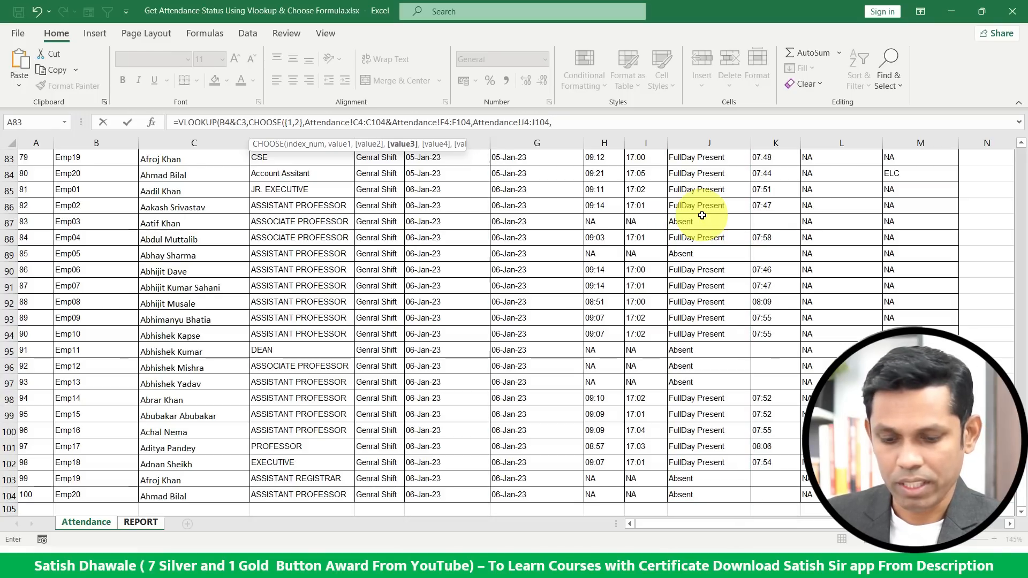
{"action": "key", "text": "BackSpace"}
{"action": "type", "text": ")"}
Finish the VLOOKUP with column index 2 and exact match 0.
{"action": "scroll", "coordinate": [716, 252], "scroll_direction": "up", "scroll_amount": 8}
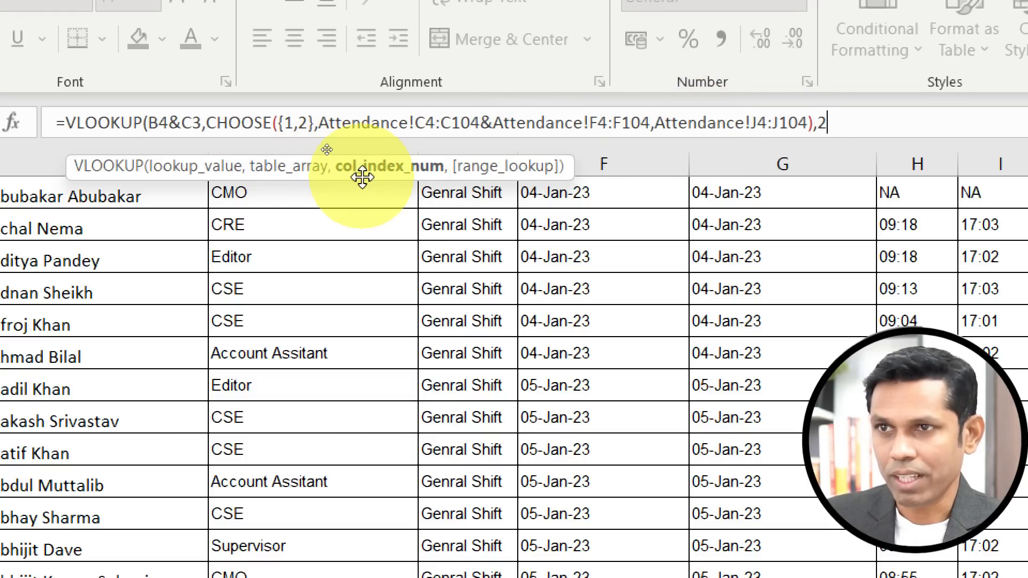
{"action": "type", "text": ","}
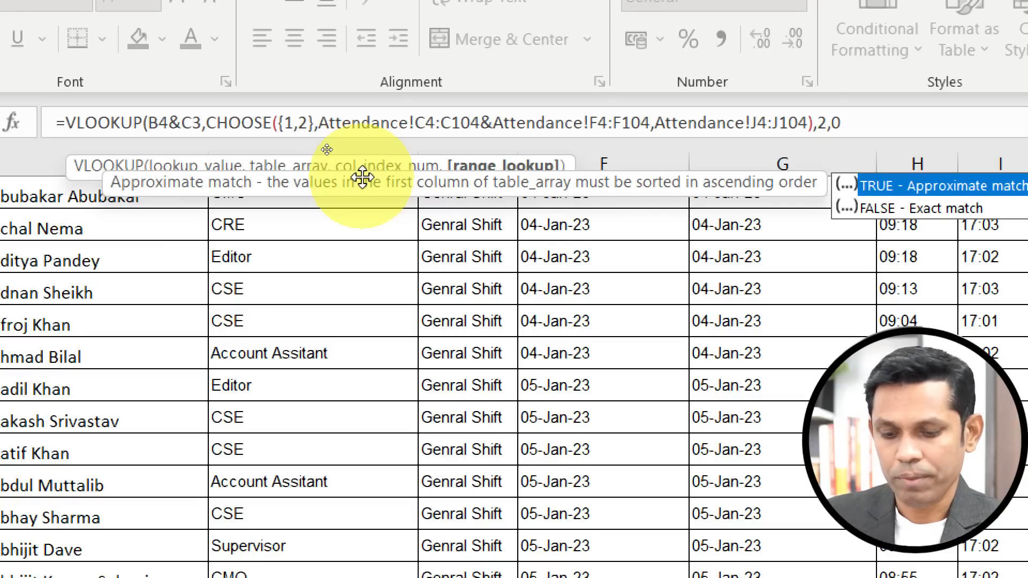
{"action": "type", "text": "0)"}
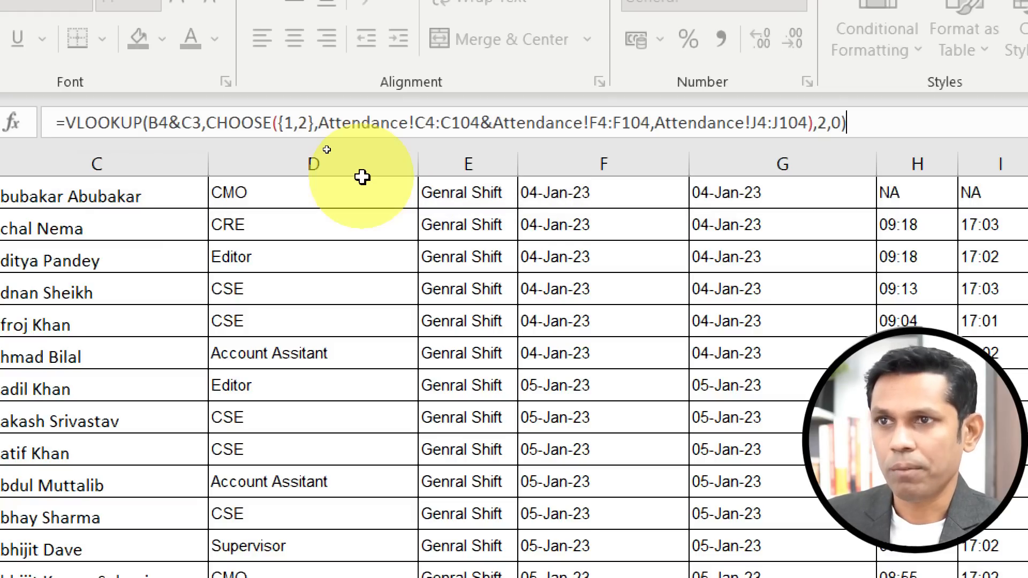
{"action": "left_click", "coordinate": [826, 123]}
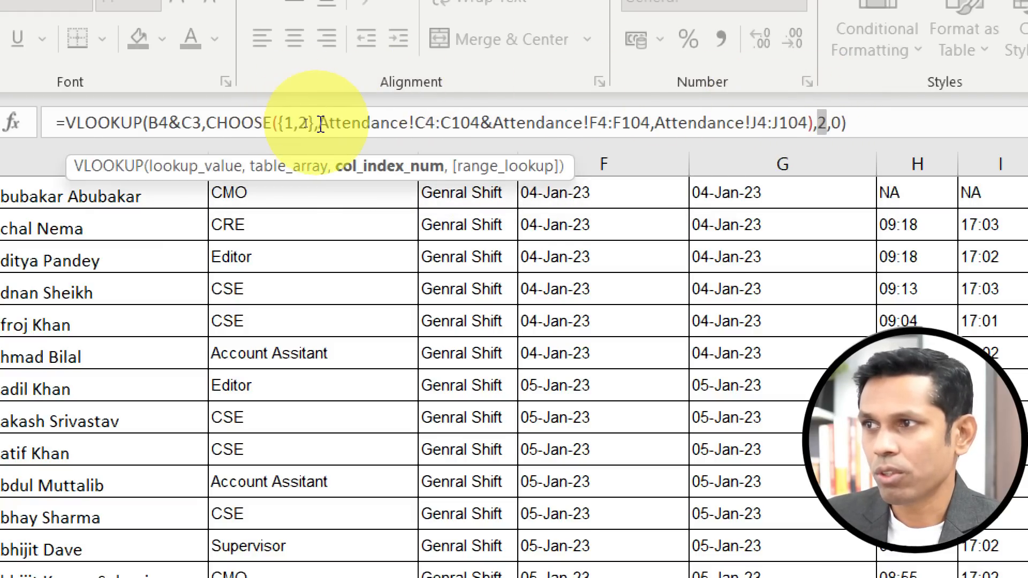
Evaluate the whole CHOOSE table array inside the formula, undo it, and review its arguments.
{"action": "left_click_drag", "start_coordinate": [330, 124], "coordinate": [651, 125]}
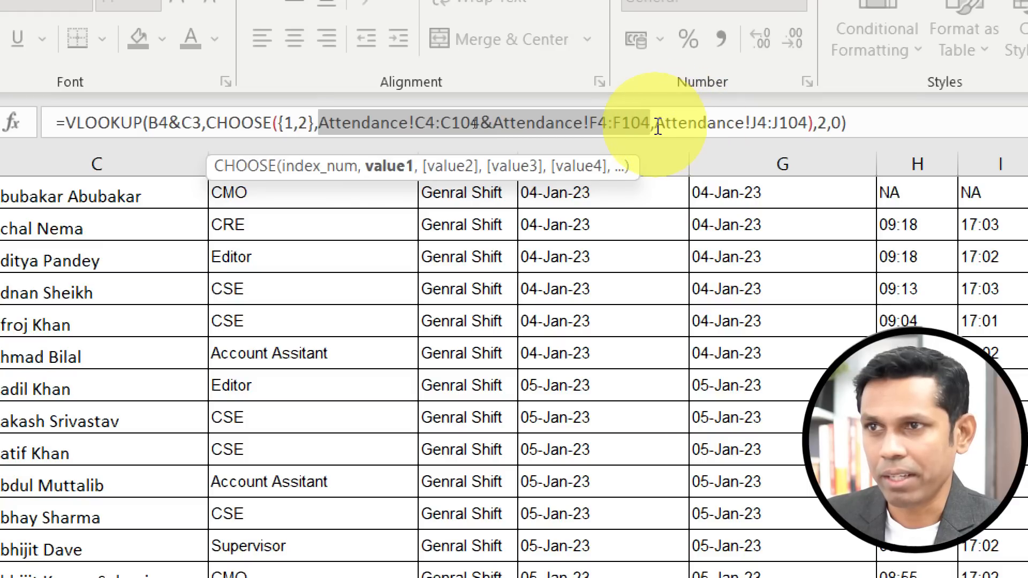
{"action": "left_click_drag", "start_coordinate": [656, 123], "coordinate": [810, 124]}
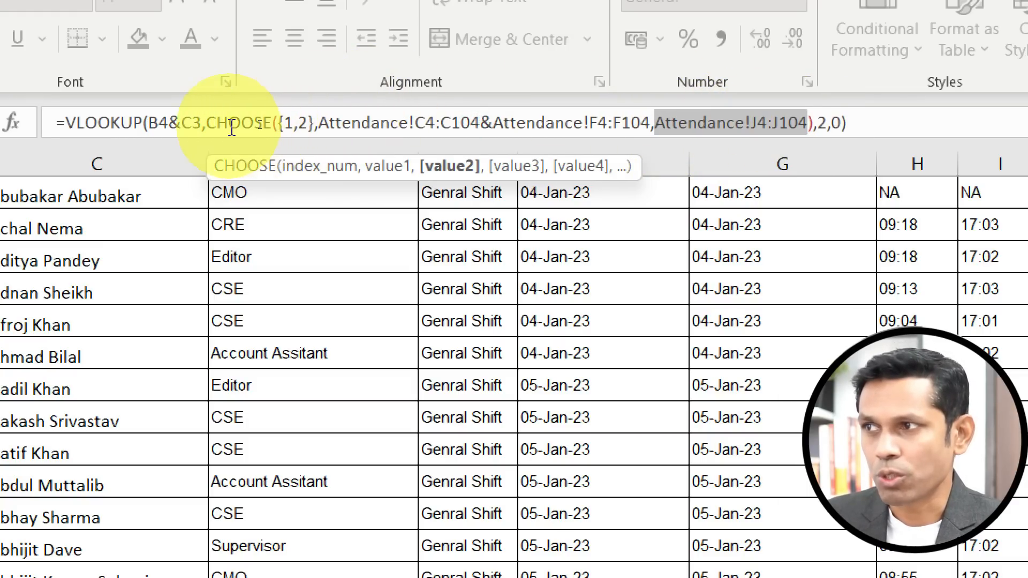
{"action": "left_click_drag", "start_coordinate": [207, 123], "coordinate": [813, 123]}
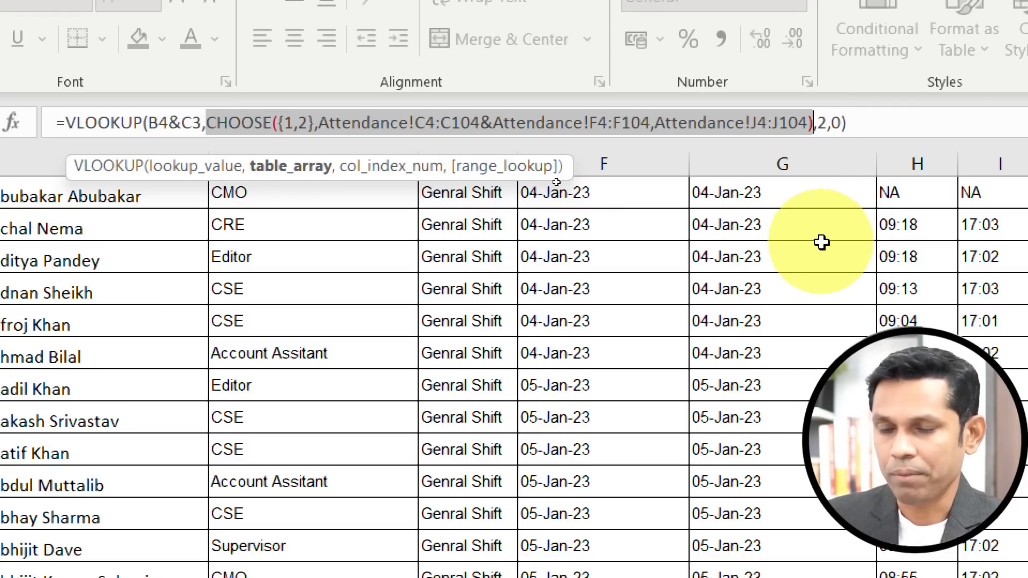
{"action": "key", "text": "F9"}
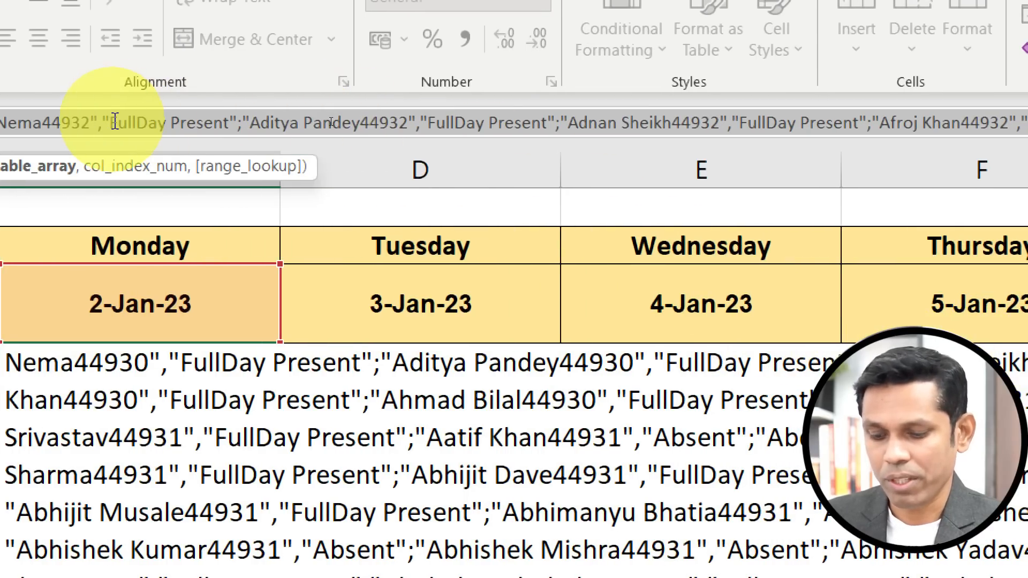
{"action": "key", "text": "ctrl+z"}
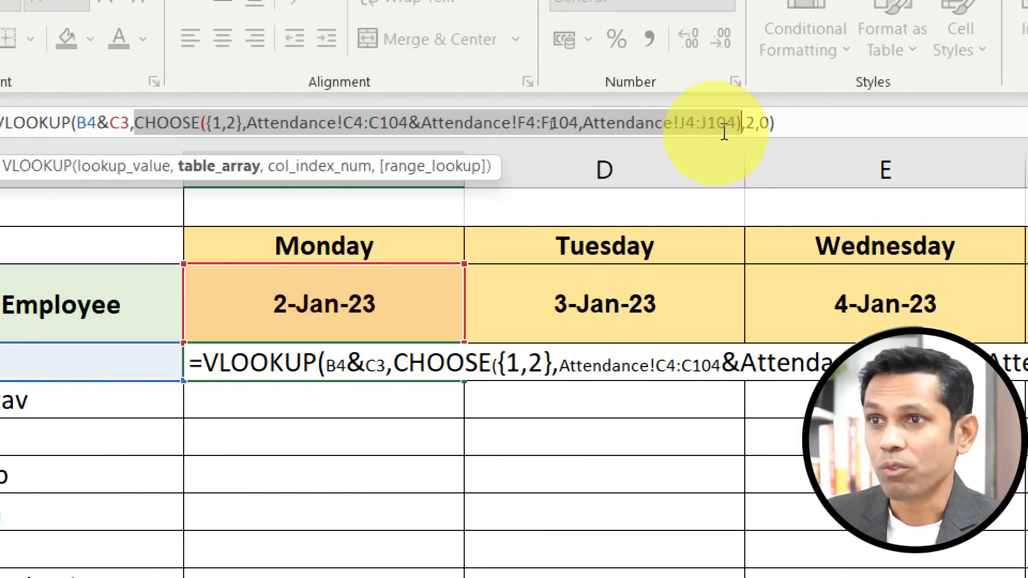
{"action": "left_click", "coordinate": [251, 122]}
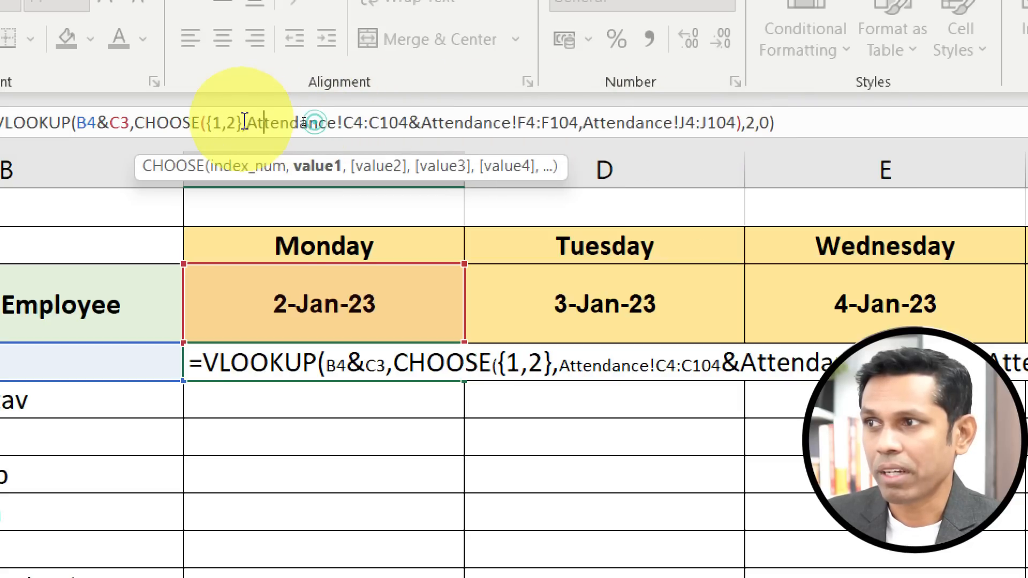
{"action": "left_click_drag", "start_coordinate": [253, 122], "coordinate": [617, 123]}
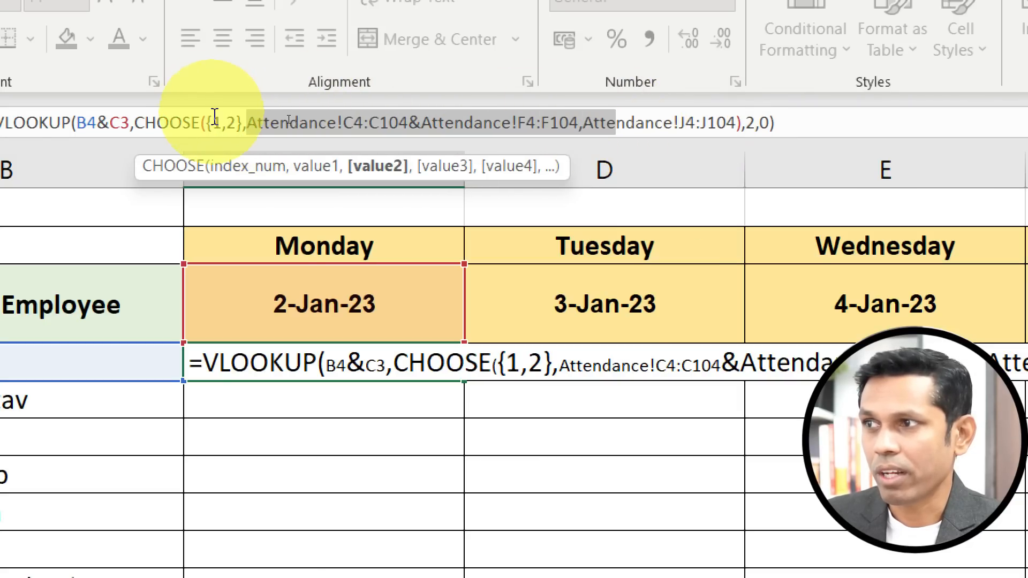
Commit the VLOOKUP formula in C4.
{"action": "left_click_drag", "start_coordinate": [77, 123], "coordinate": [130, 124]}
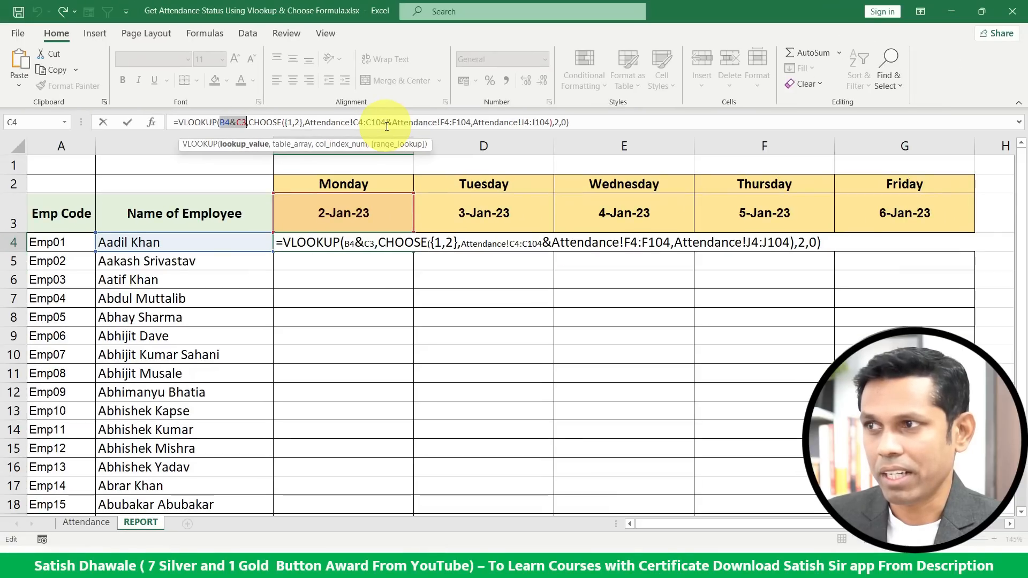
{"action": "key", "text": "Return"}
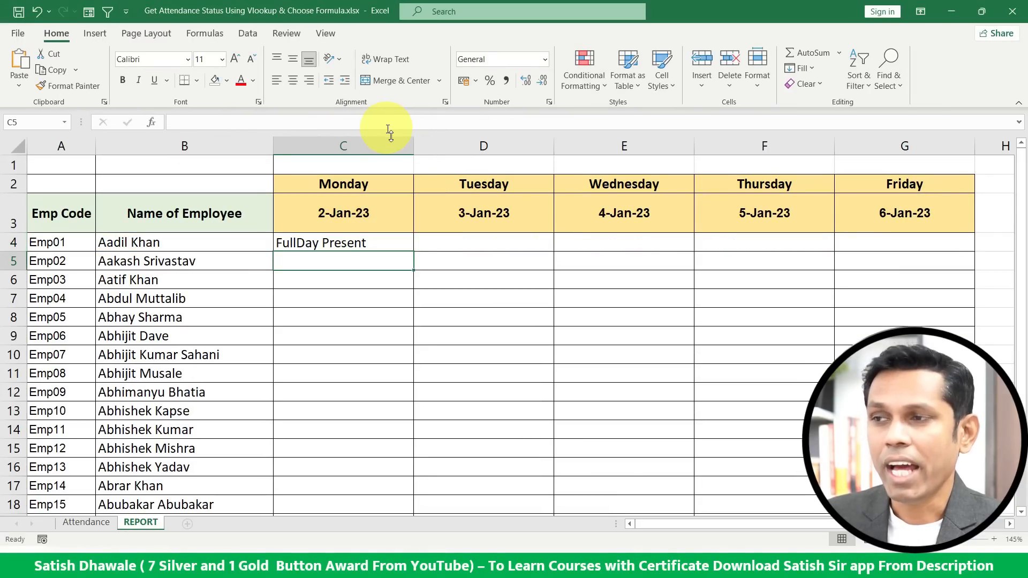
Review the formula's references in C4, fill it down to row 10, and undo the fill.
{"action": "left_click", "coordinate": [390, 240]}
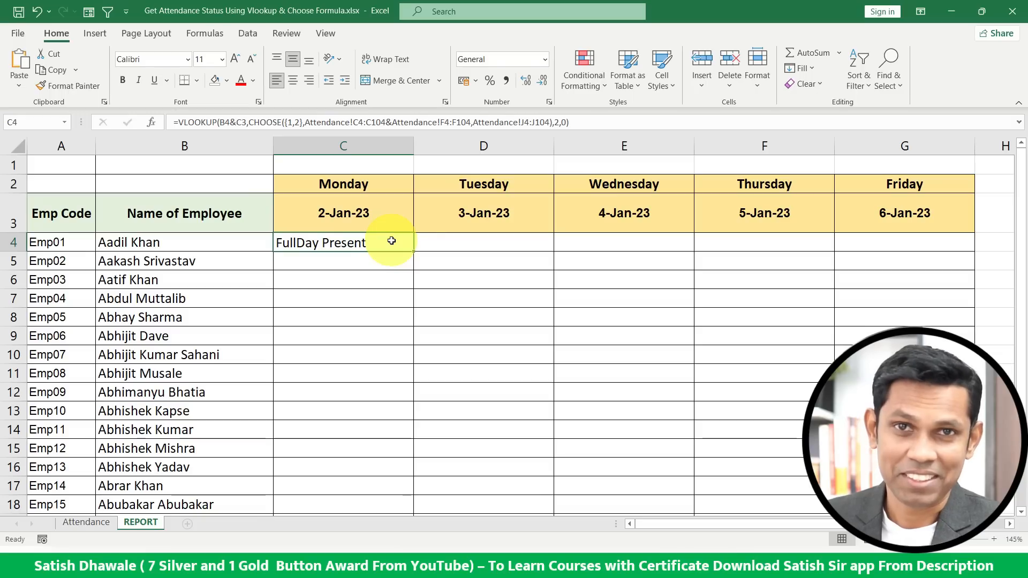
{"action": "double_click", "coordinate": [388, 240]}
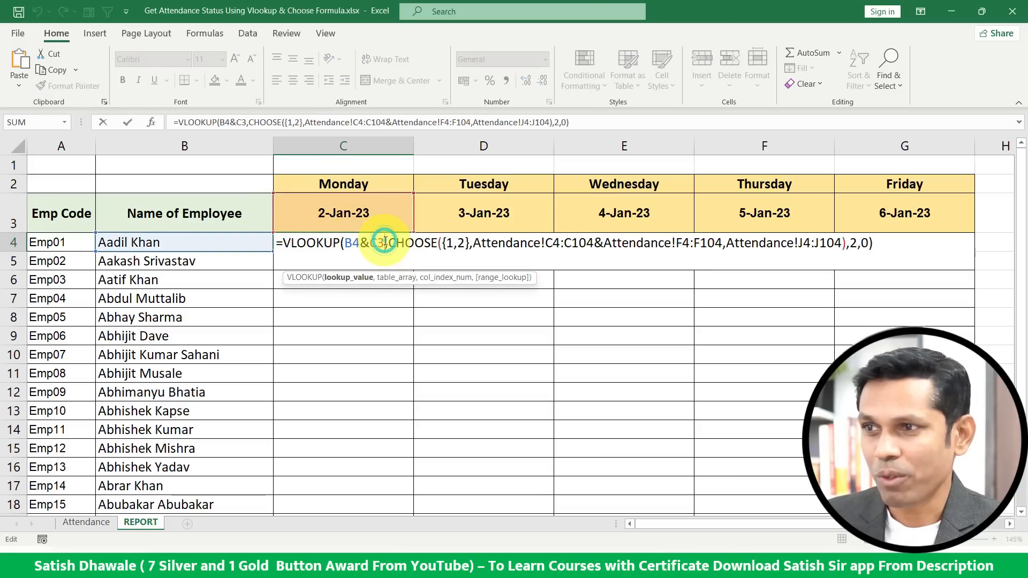
{"action": "left_click_drag", "start_coordinate": [323, 241], "coordinate": [729, 242]}
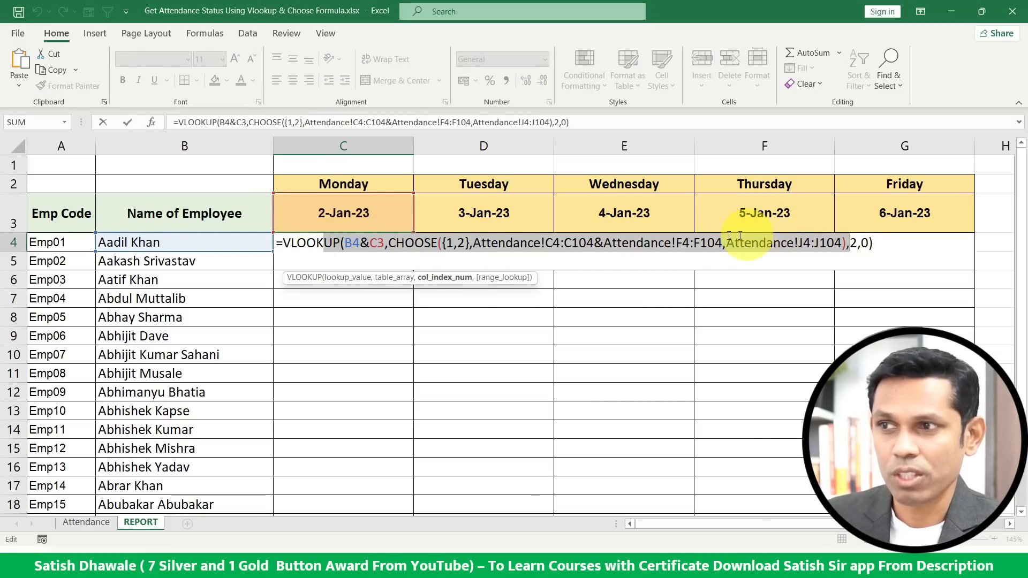
{"action": "key", "text": "Escape"}
{"action": "left_click_drag", "start_coordinate": [413, 251], "coordinate": [425, 362]}
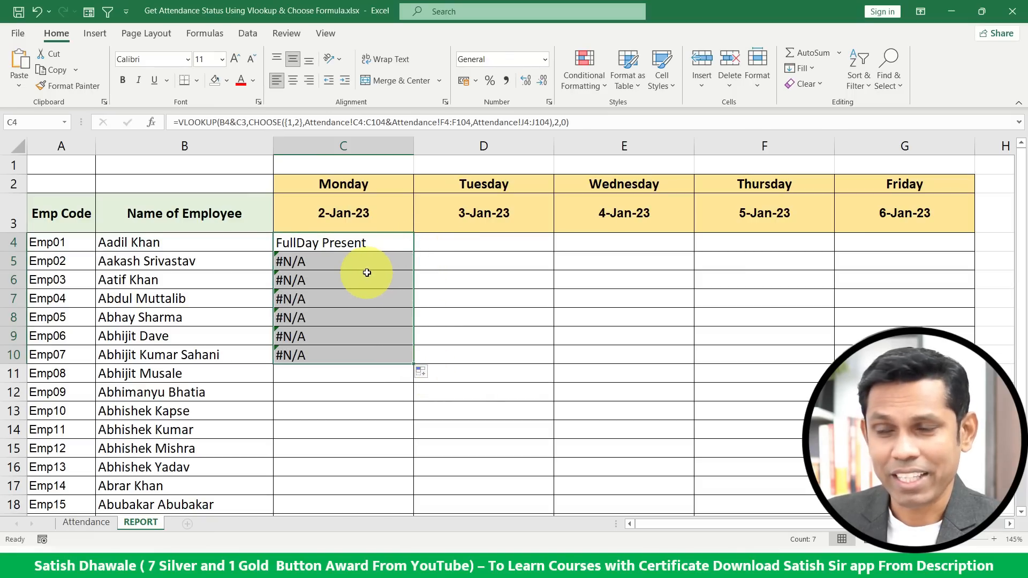
{"action": "key", "text": "ctrl+z"}
Change the employee-name lookup reference in C4's formula to $B4.
{"action": "double_click", "coordinate": [354, 242]}
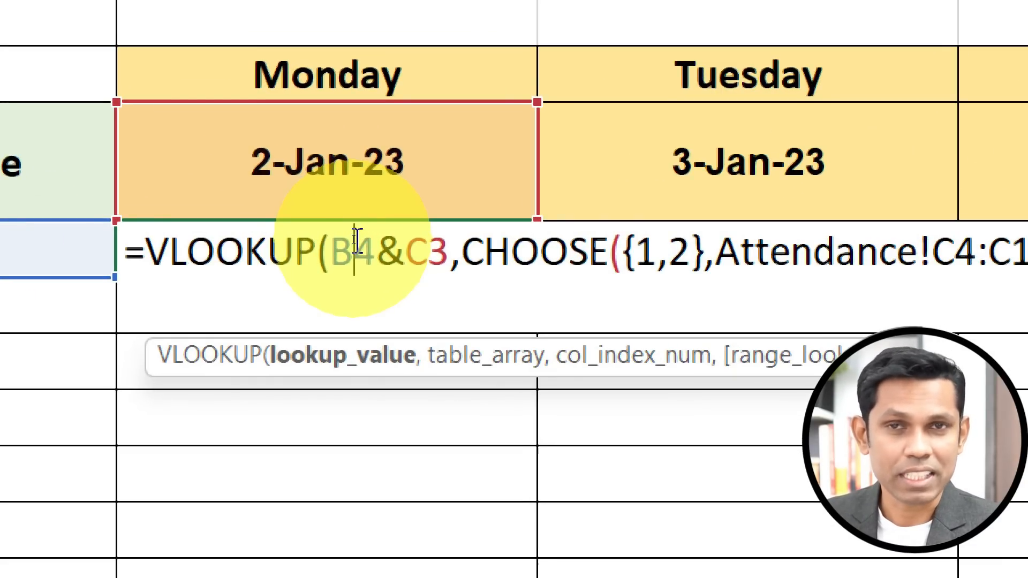
{"action": "left_click_drag", "start_coordinate": [368, 257], "coordinate": [339, 252]}
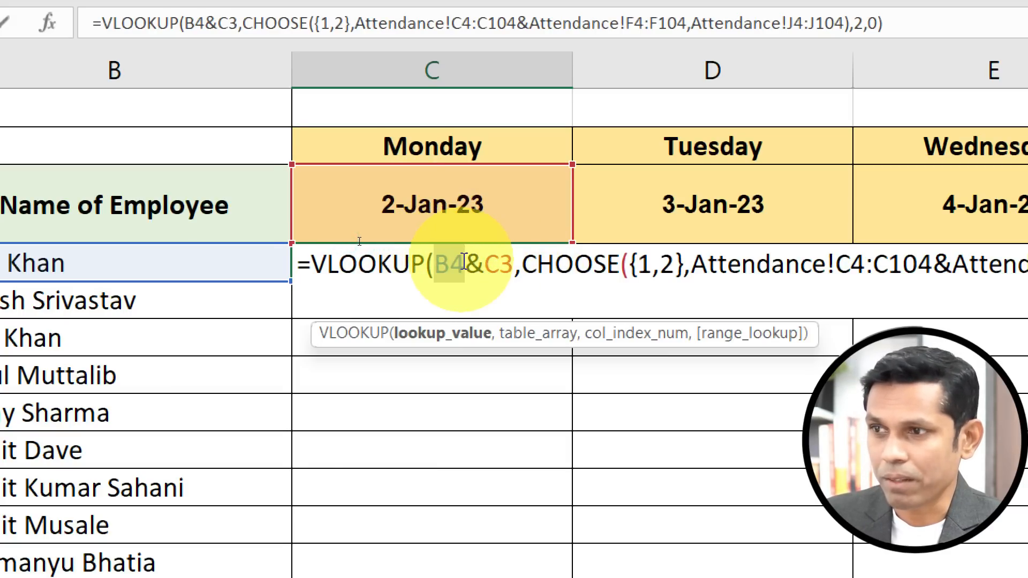
{"action": "key", "text": "F4"}
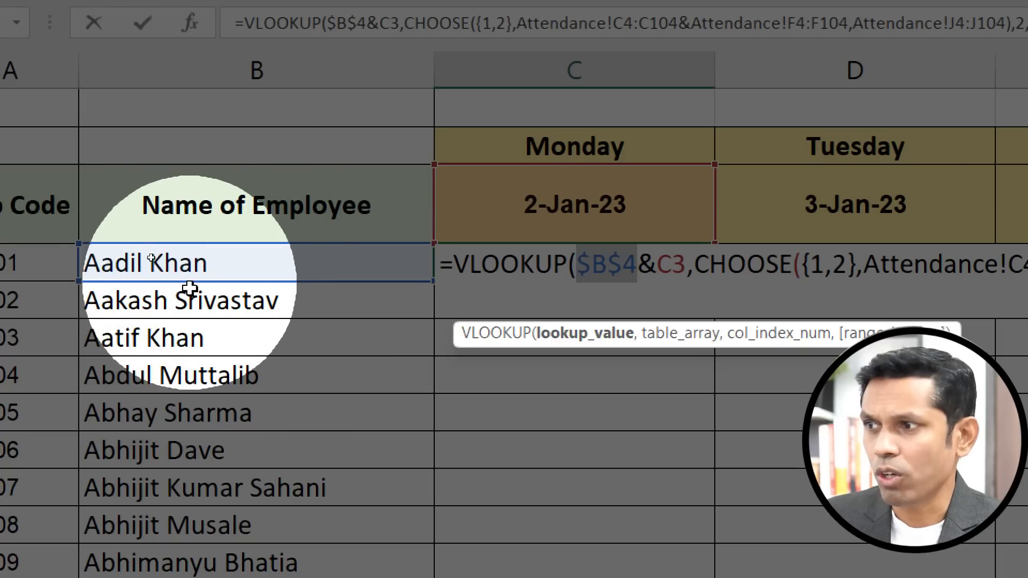
{"action": "left_click", "coordinate": [622, 263]}
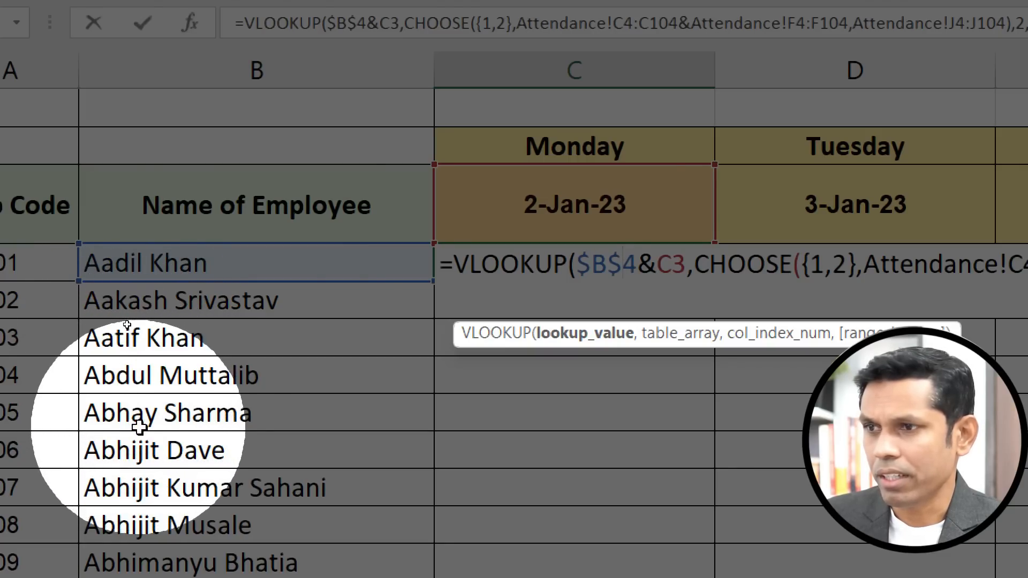
{"action": "left_click", "coordinate": [625, 257]}
{"action": "key", "text": "BackSpace"}
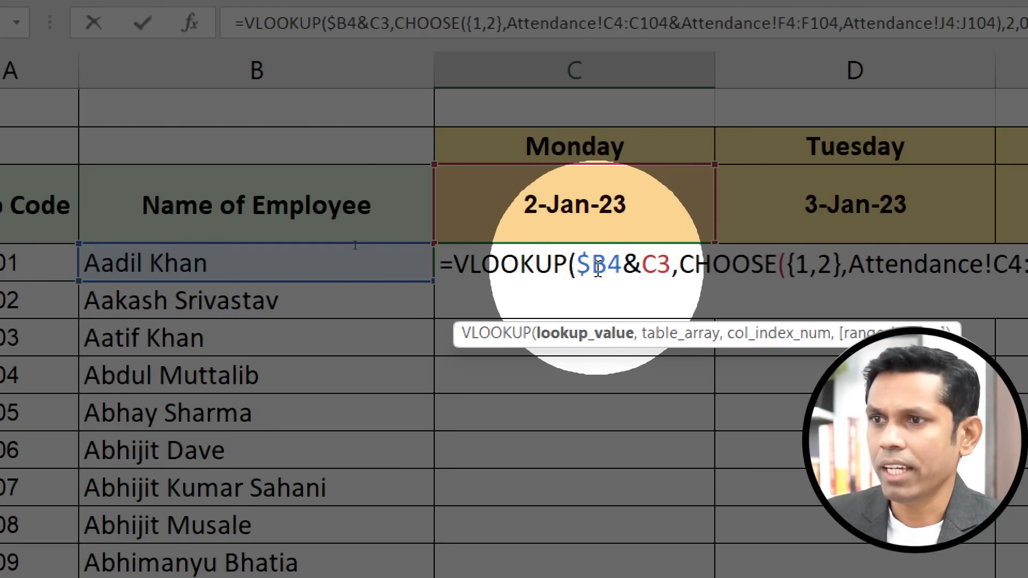
{"action": "left_click_drag", "start_coordinate": [577, 268], "coordinate": [620, 266]}
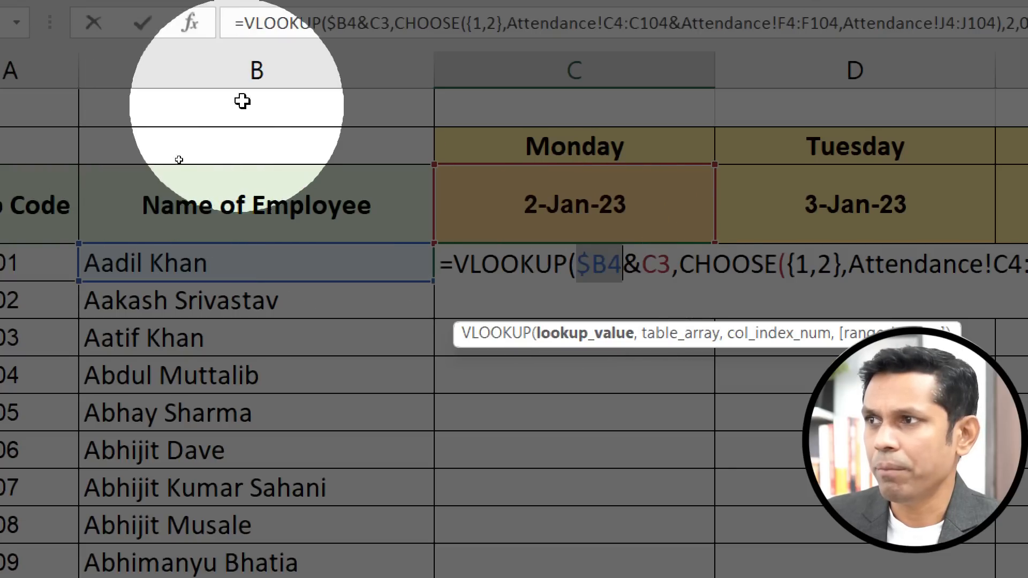
{"action": "left_click", "coordinate": [591, 265]}
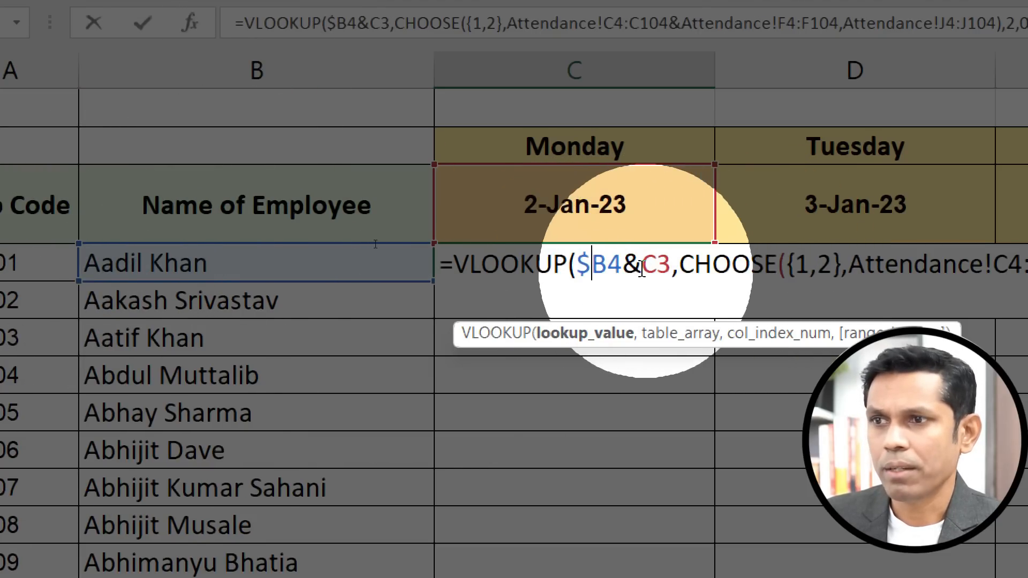
Change the date lookup reference in the formula to C$3.
{"action": "left_click_drag", "start_coordinate": [577, 256], "coordinate": [604, 258]}
{"action": "left_click", "coordinate": [586, 259]}
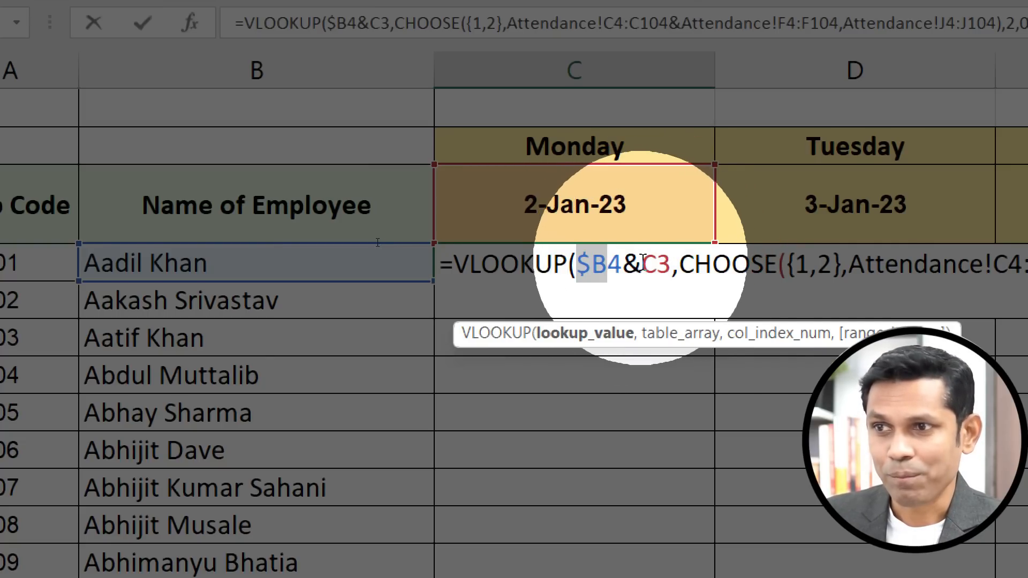
{"action": "left_click_drag", "start_coordinate": [642, 263], "coordinate": [671, 262]}
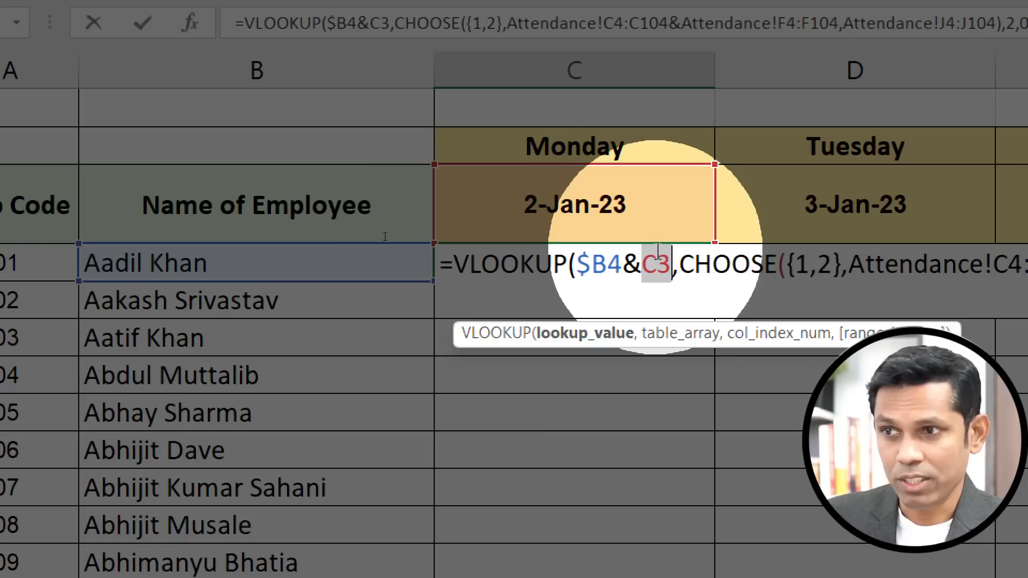
{"action": "key", "text": "F4"}
{"action": "key", "text": "F4"}
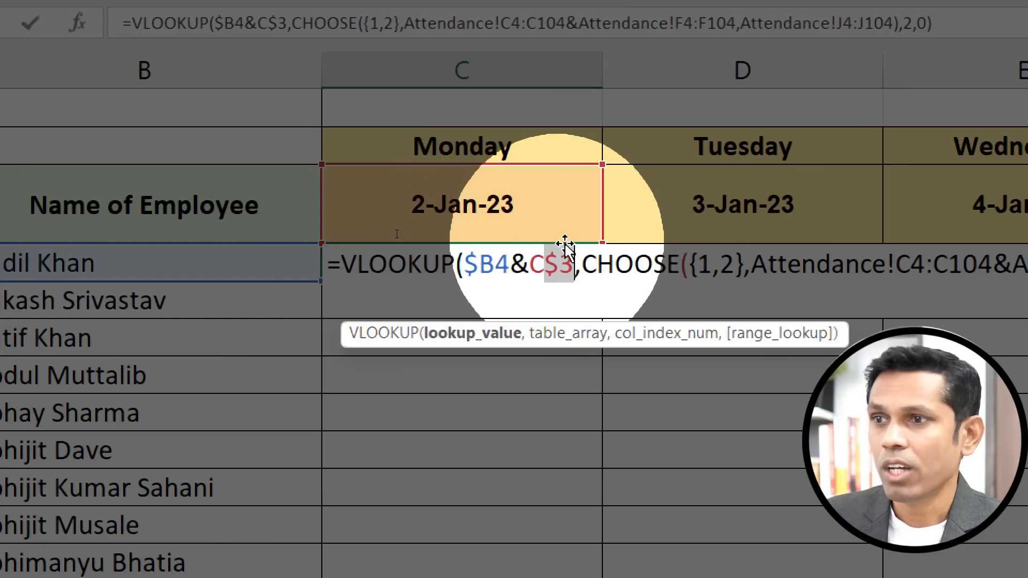
{"action": "left_click_drag", "start_coordinate": [548, 267], "coordinate": [580, 268]}
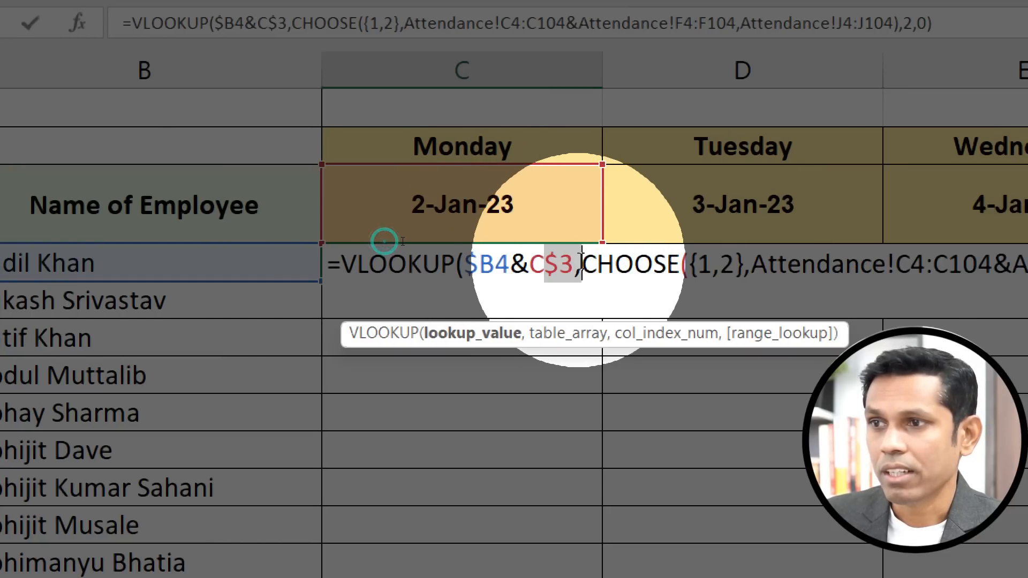
{"action": "left_click", "coordinate": [548, 268]}
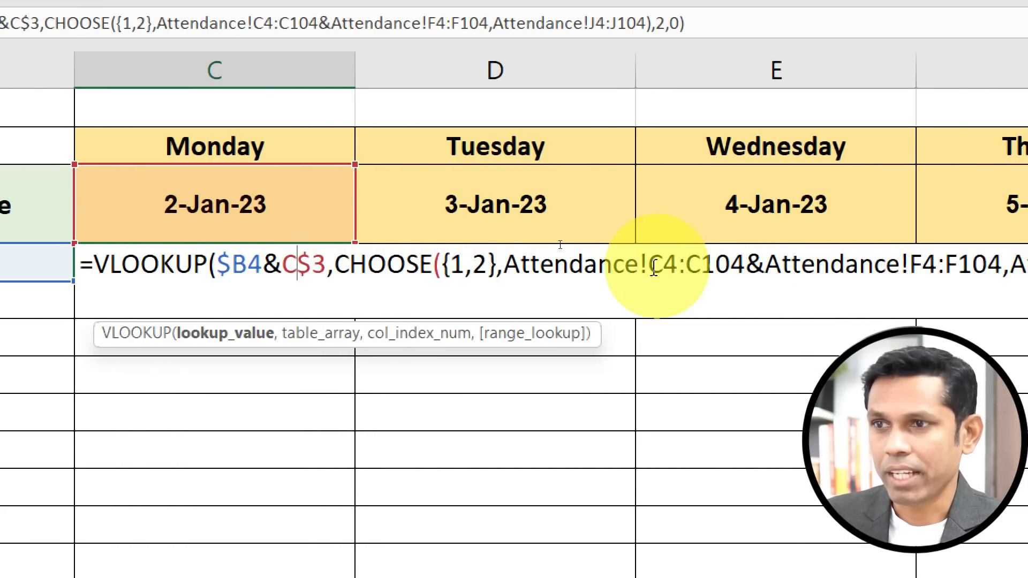
Make the Attendance ranges absolute as $C$4:$C$104, $F$4:$F$104 and $J$4:$J$104, then commit the formula.
{"action": "left_click_drag", "start_coordinate": [842, 264], "coordinate": [940, 264]}
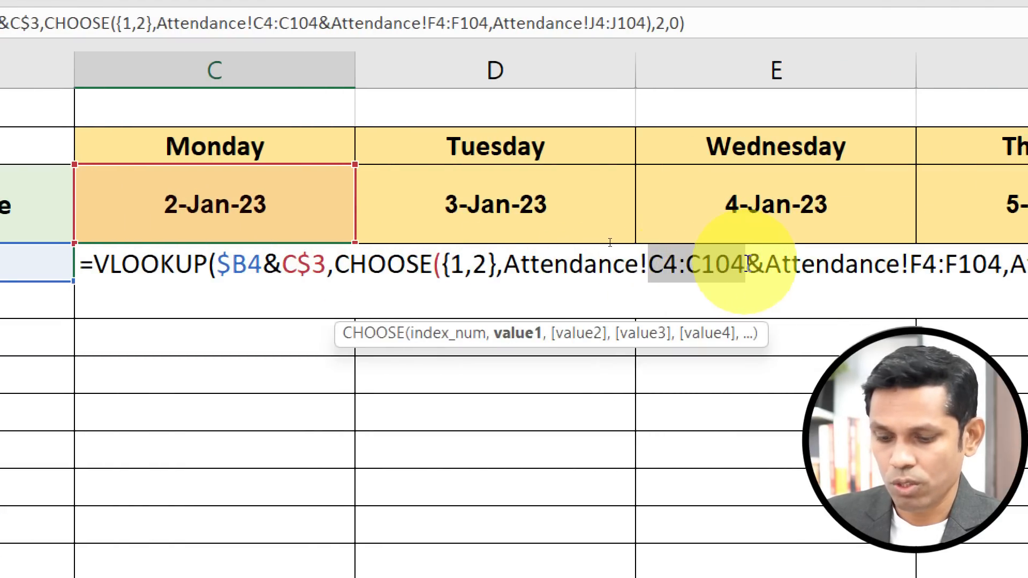
{"action": "key", "text": "F4"}
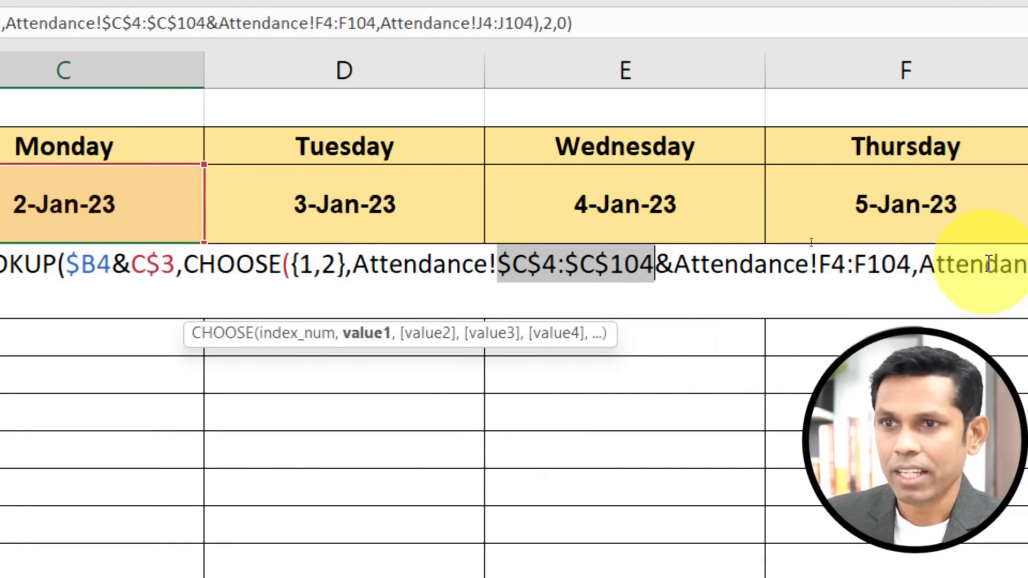
{"action": "left_click_drag", "start_coordinate": [773, 264], "coordinate": [865, 262]}
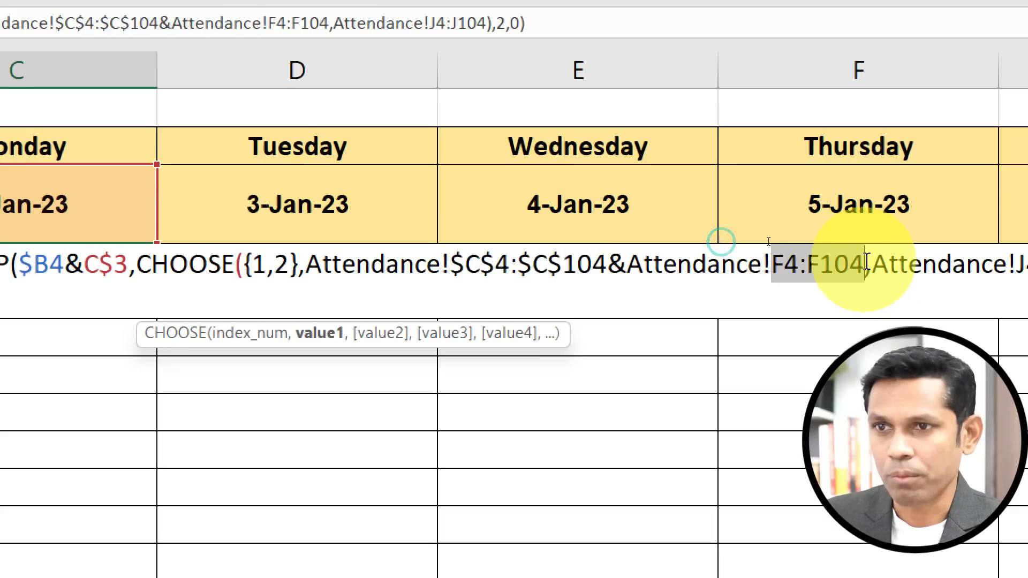
{"action": "key", "text": "F4"}
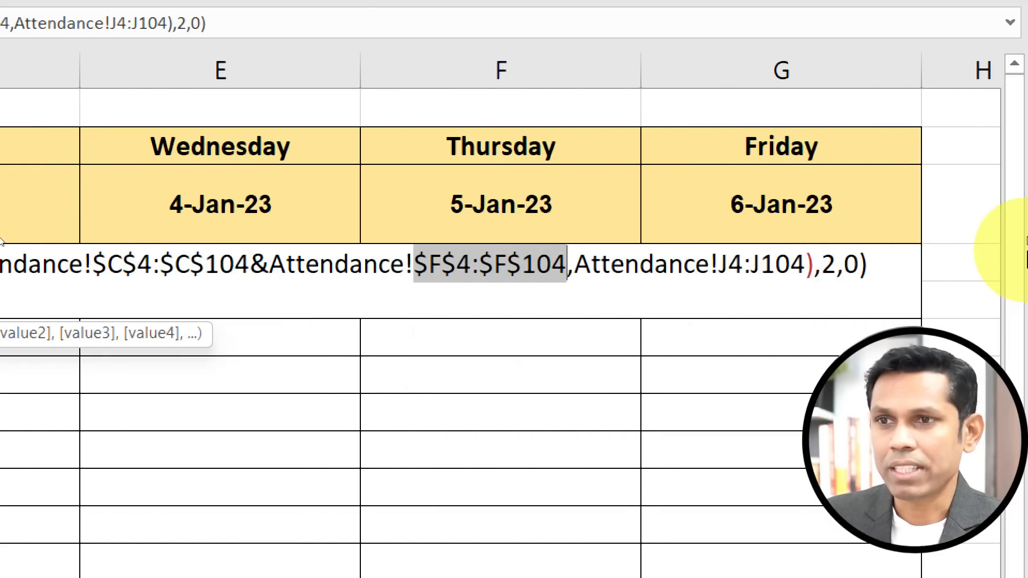
{"action": "left_click_drag", "start_coordinate": [717, 262], "coordinate": [806, 262]}
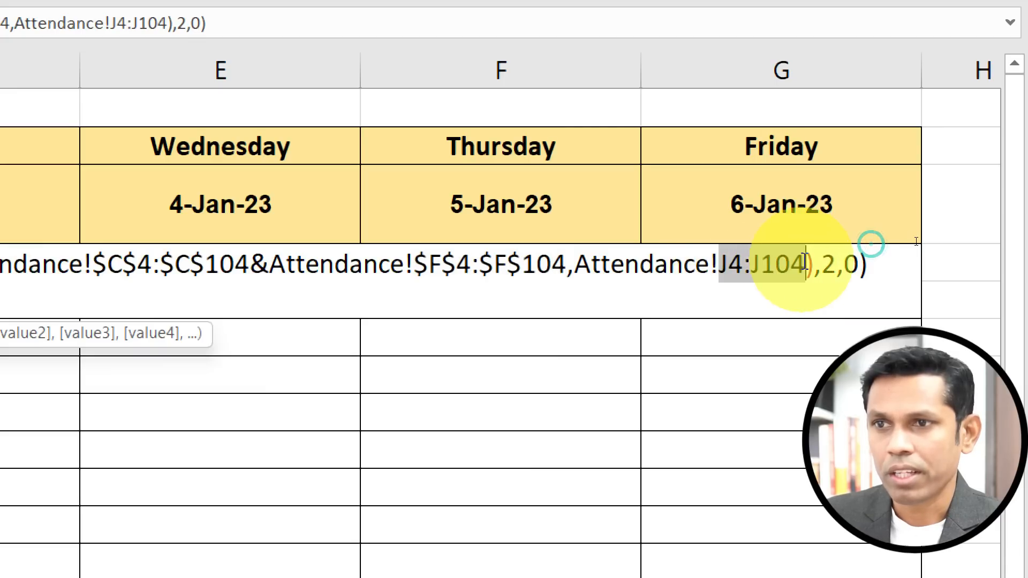
{"action": "key", "text": "F4"}
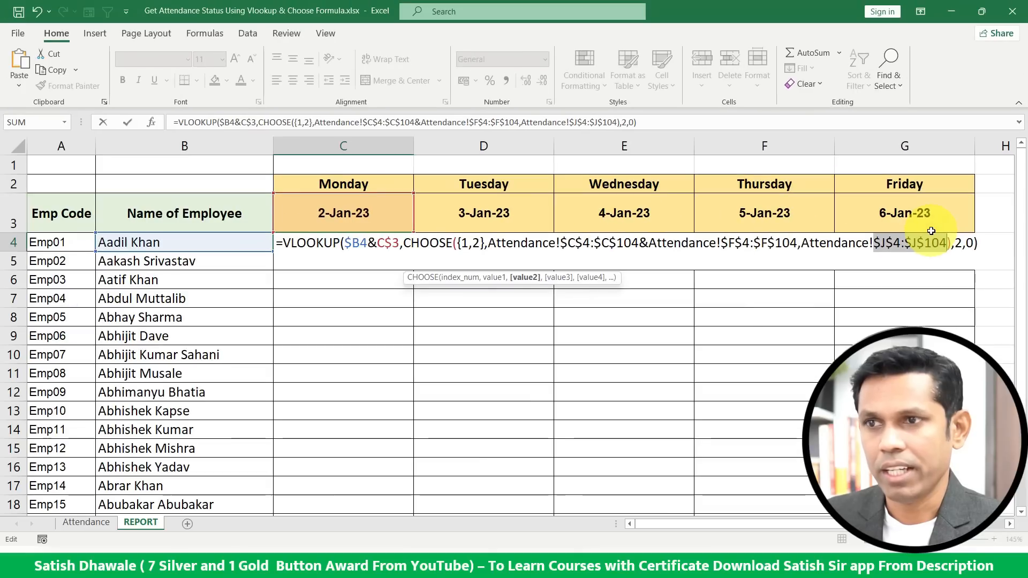
{"action": "key", "text": "Return"}
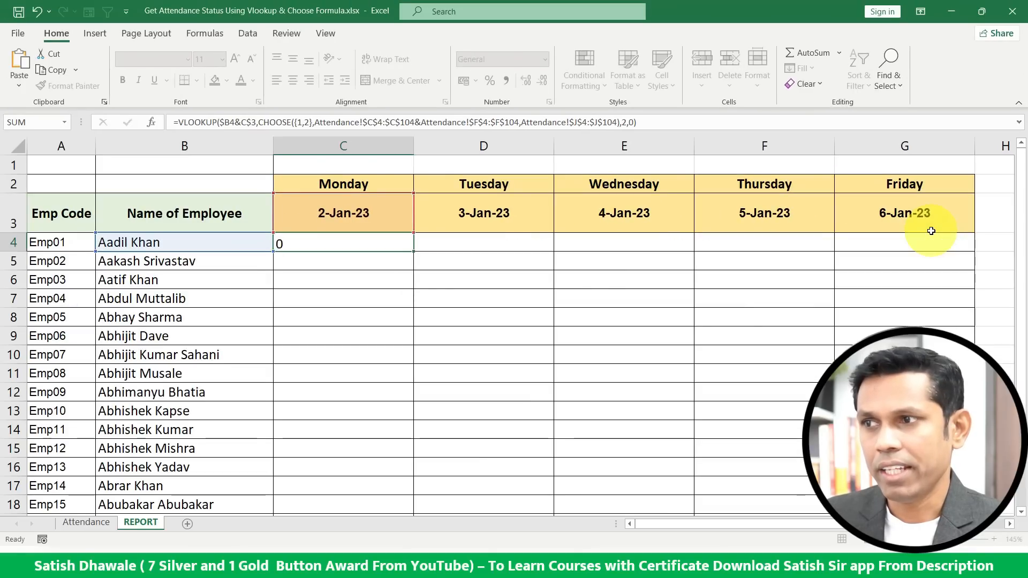
Fill the C4 formula down the Monday column to row 15 and check the copied formula.
{"action": "left_click", "coordinate": [398, 236]}
{"action": "left_click_drag", "start_coordinate": [412, 250], "coordinate": [417, 441]}
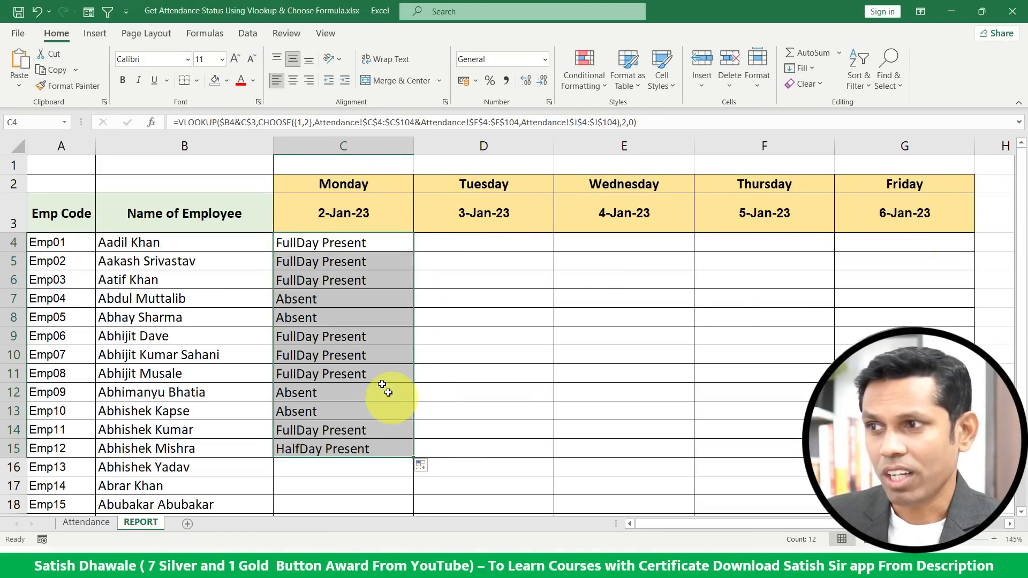
{"action": "double_click", "coordinate": [326, 245]}
{"action": "left_click", "coordinate": [284, 244]}
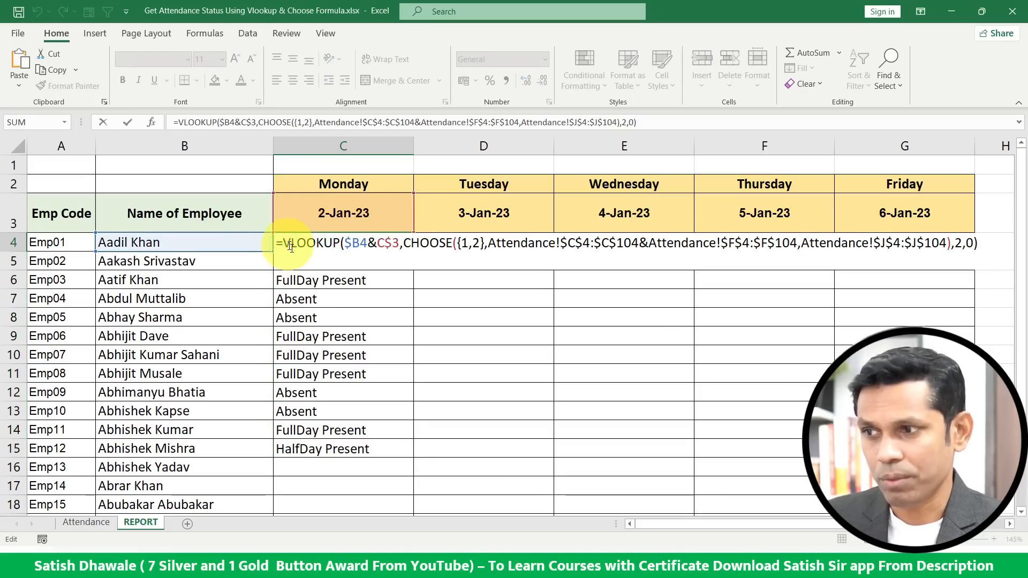
{"action": "key", "text": "Escape"}
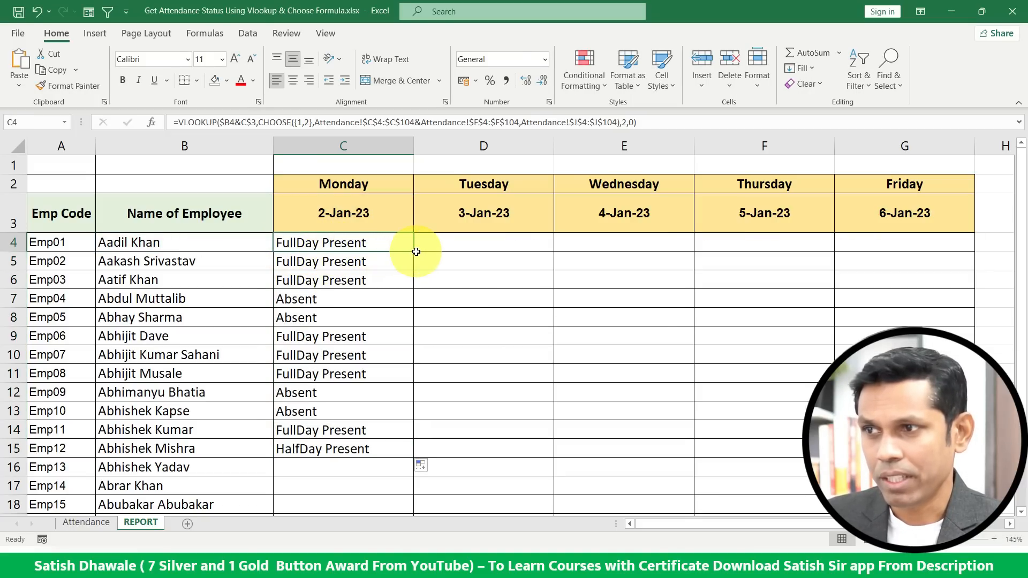
Fill the formula across to Friday and down through all employee rows.
{"action": "left_click_drag", "start_coordinate": [414, 252], "coordinate": [913, 244]}
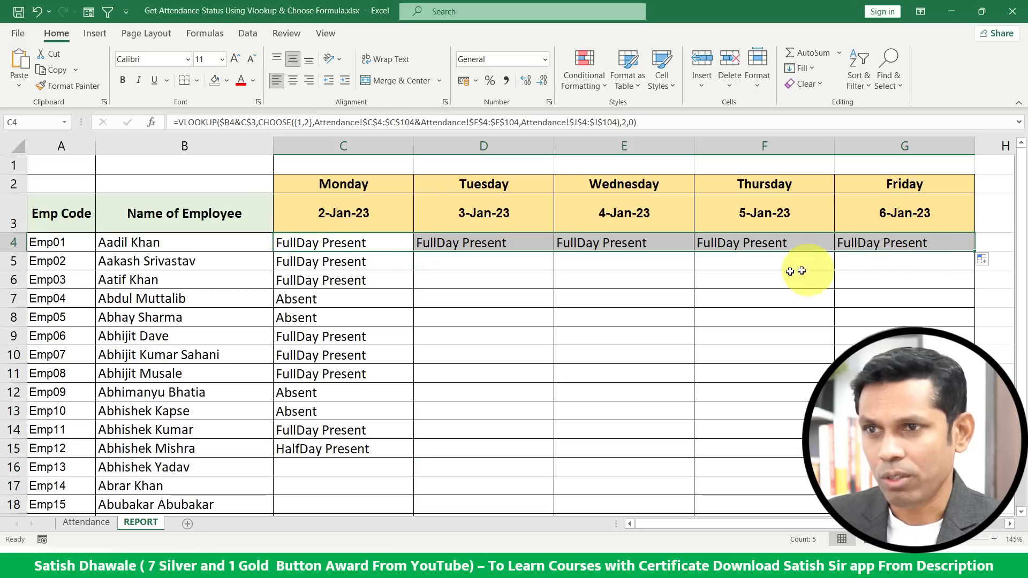
{"action": "double_click", "coordinate": [974, 252]}
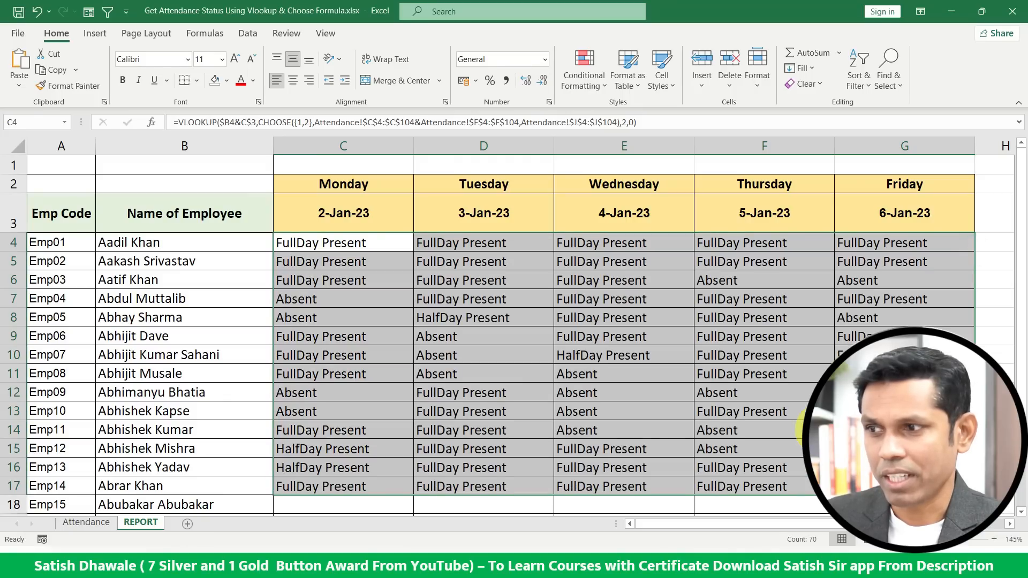
{"action": "double_click", "coordinate": [284, 245]}
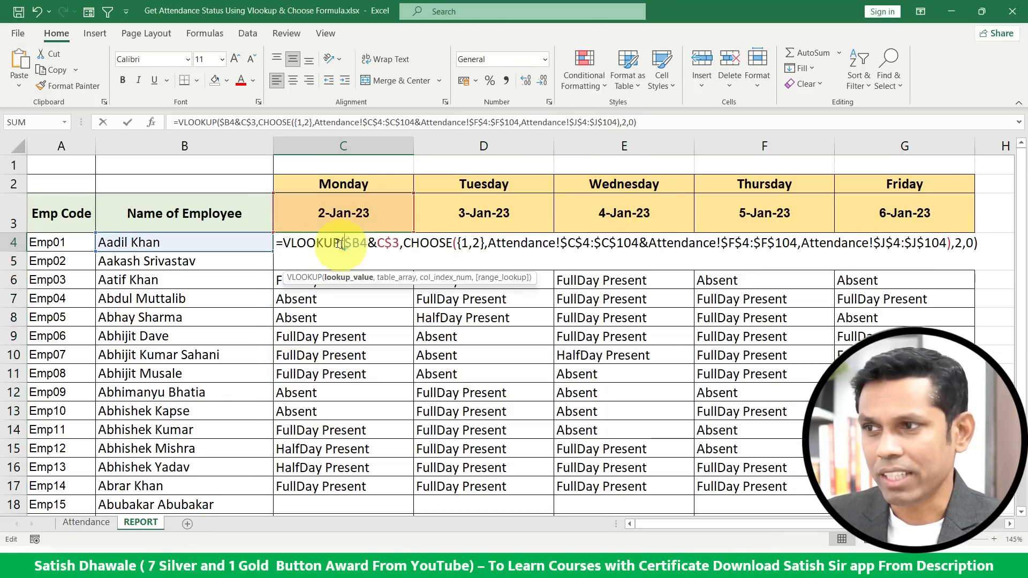
{"action": "left_click", "coordinate": [285, 245]}
{"action": "type", "text": "if"}
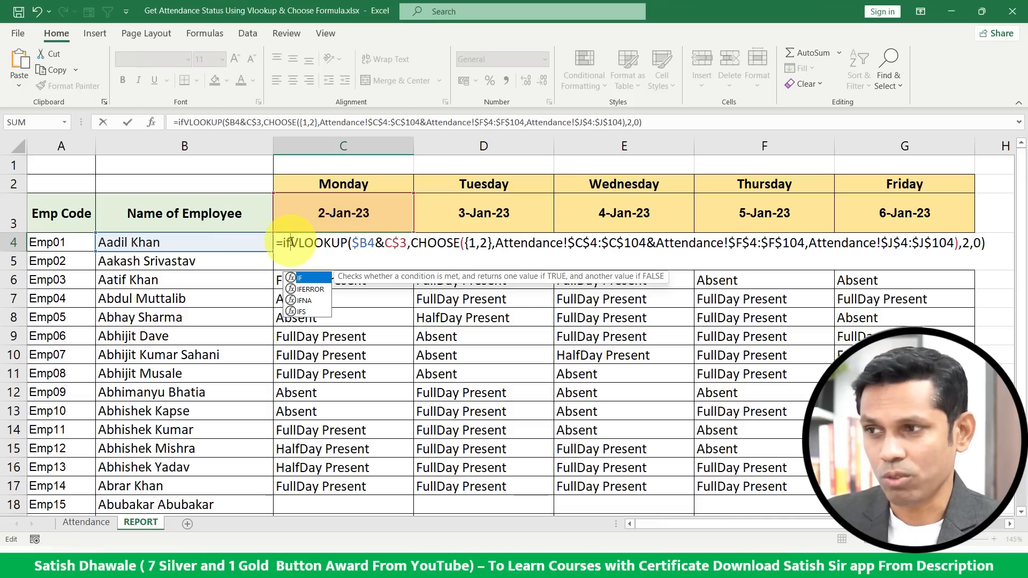
{"action": "key", "text": "Down"}
{"action": "key", "text": "Tab"}
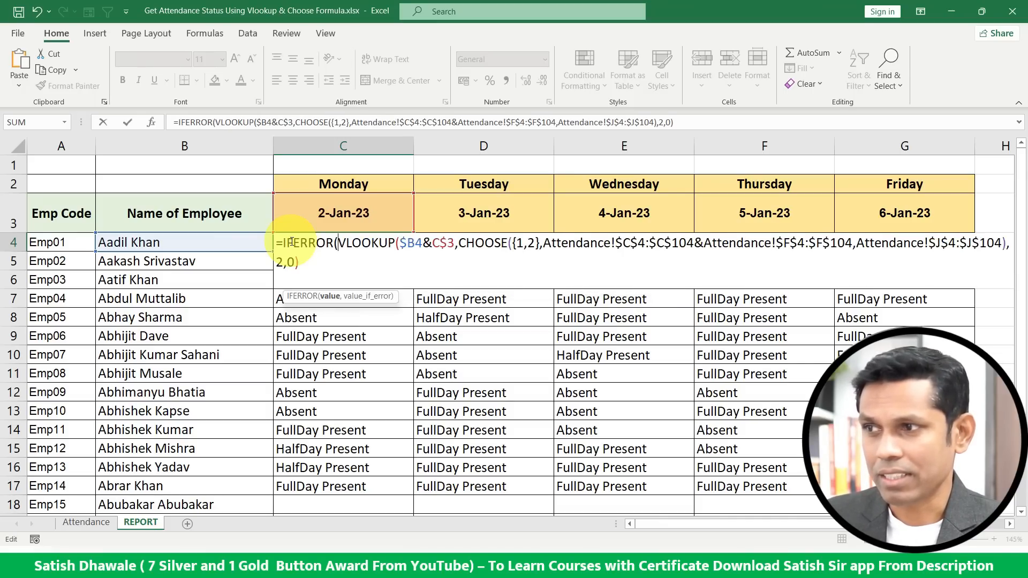
{"action": "left_click", "coordinate": [321, 266]}
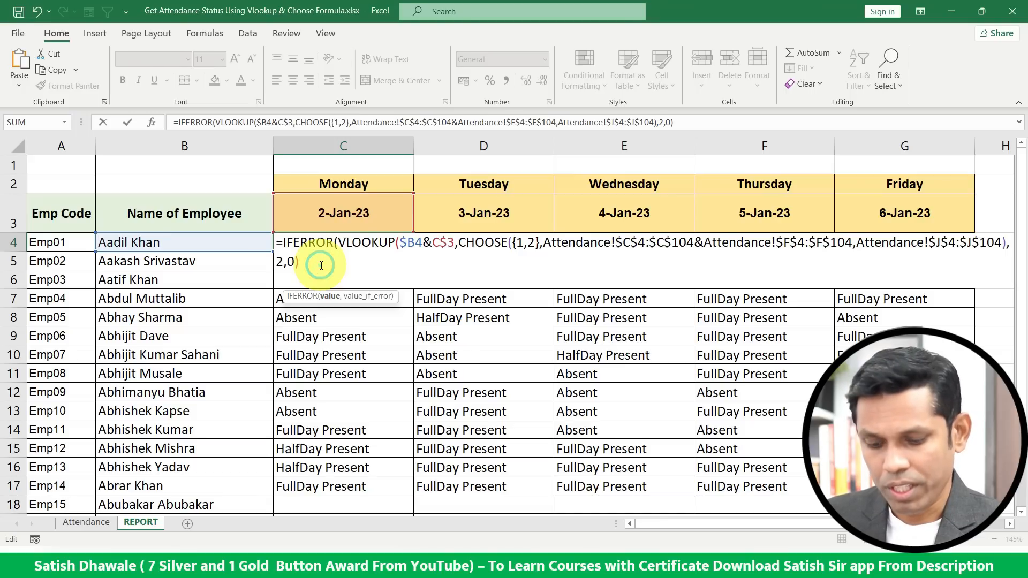
{"action": "type", "text": ","}
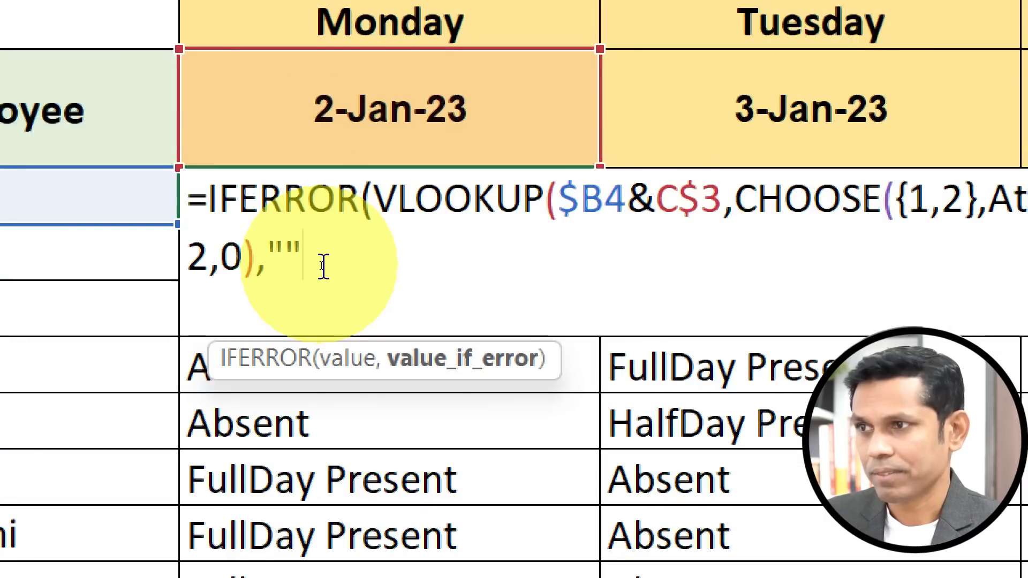
{"action": "key", "text": "ctrl+Return"}
Wrap the C4 formula in IFERROR with an empty string as the error value, accepting the suggested correction.
{"action": "double_click", "coordinate": [304, 194]}
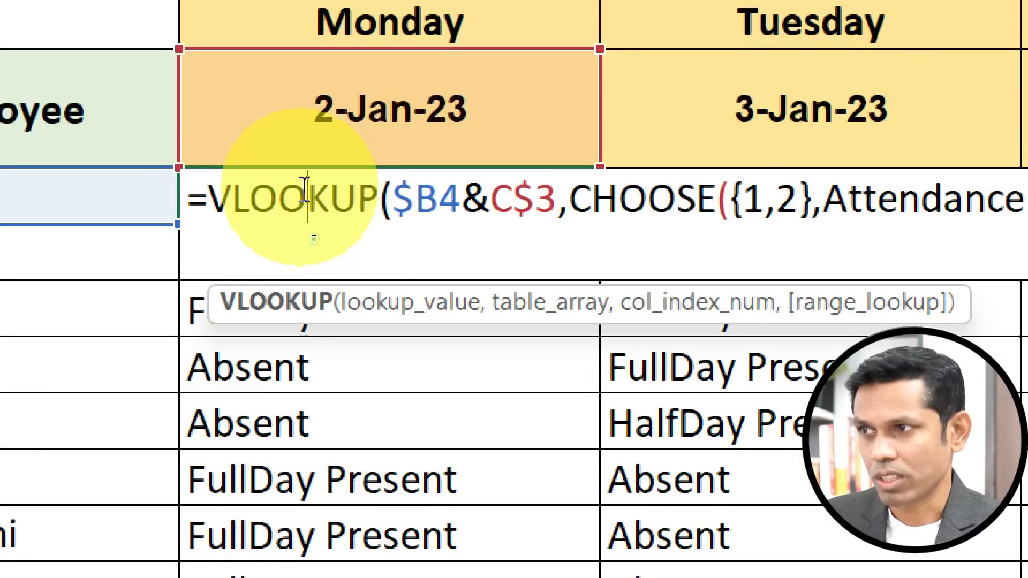
{"action": "left_click", "coordinate": [209, 199]}
{"action": "type", "text": "if"}
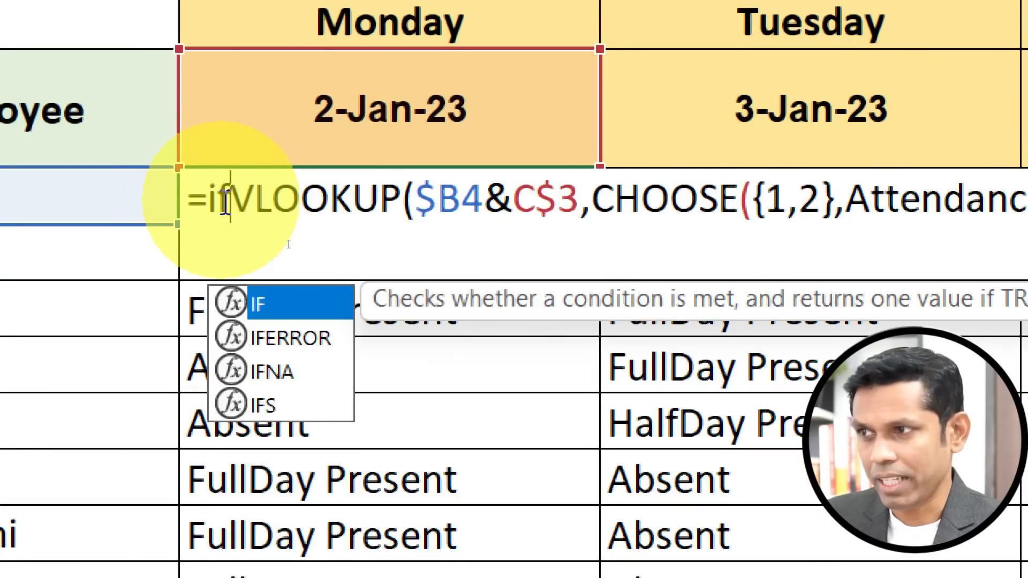
{"action": "key", "text": "Down"}
{"action": "key", "text": "Tab"}
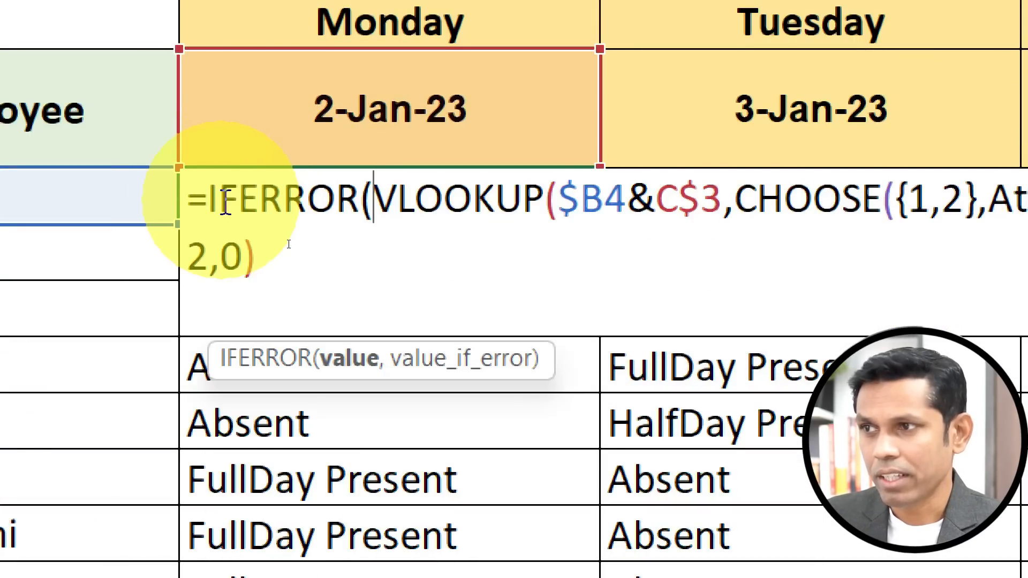
{"action": "key", "text": "Left"}
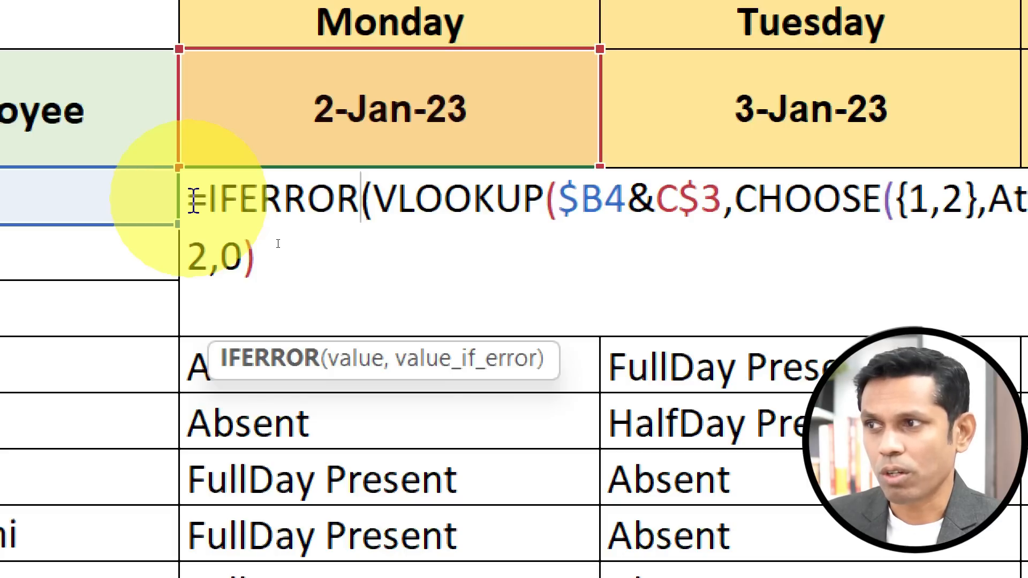
{"action": "left_click_drag", "start_coordinate": [209, 199], "coordinate": [373, 199]}
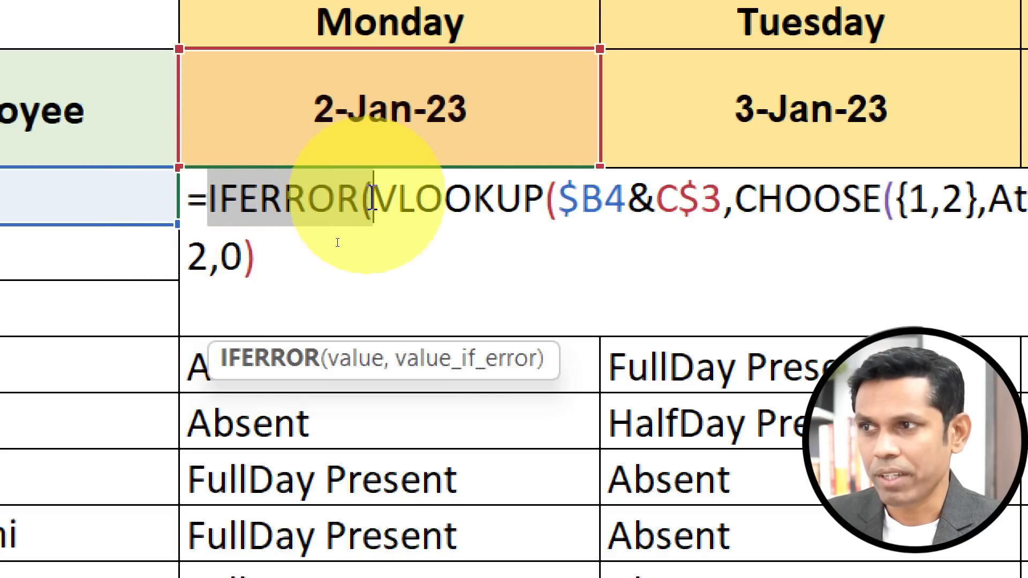
{"action": "left_click", "coordinate": [316, 268]}
{"action": "type", "text": ","}
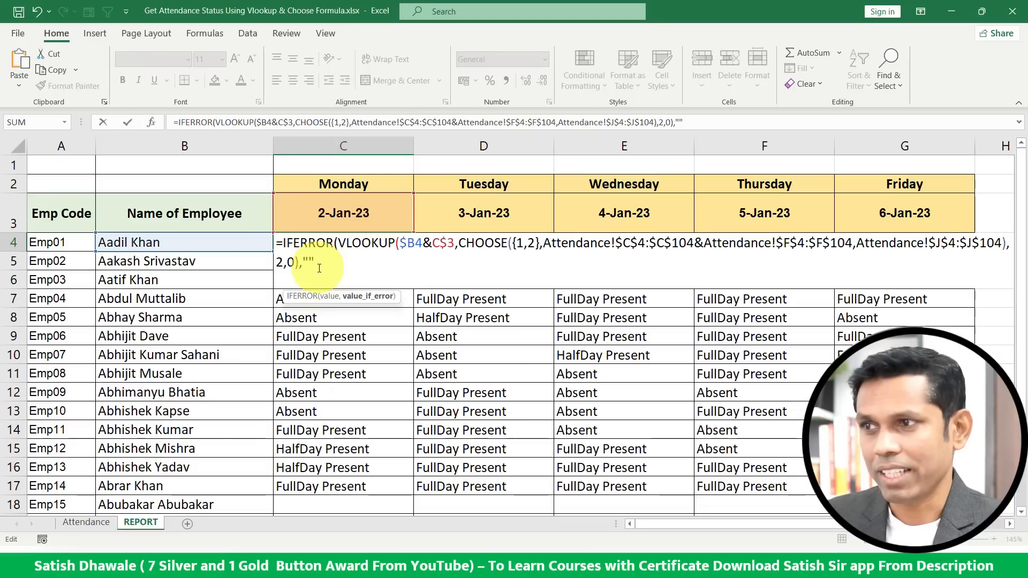
{"action": "key", "text": "Return"}
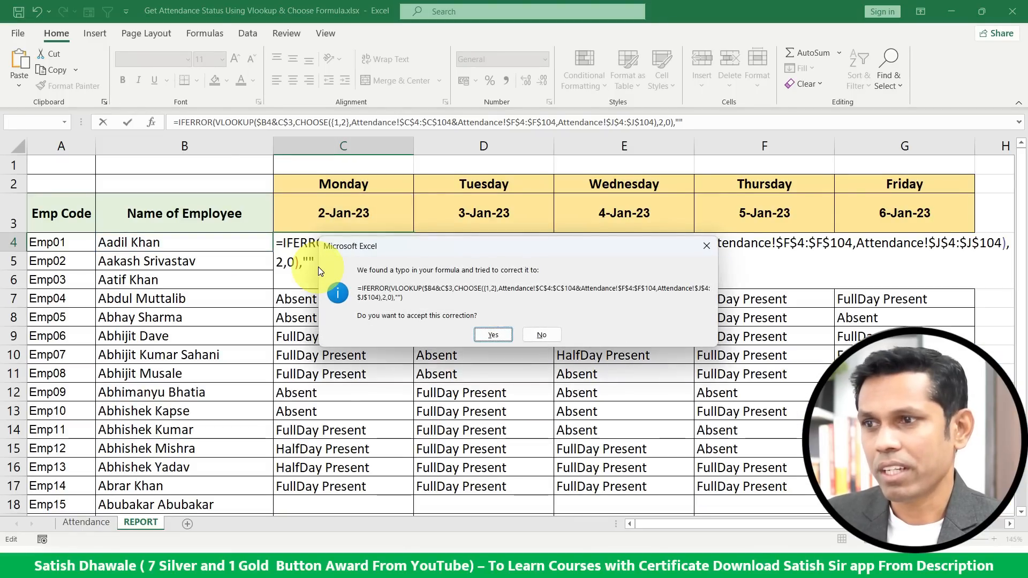
{"action": "key", "text": "Return"}
Fill the new C4 formula across row 4 to the Friday column.
{"action": "left_click", "coordinate": [349, 242]}
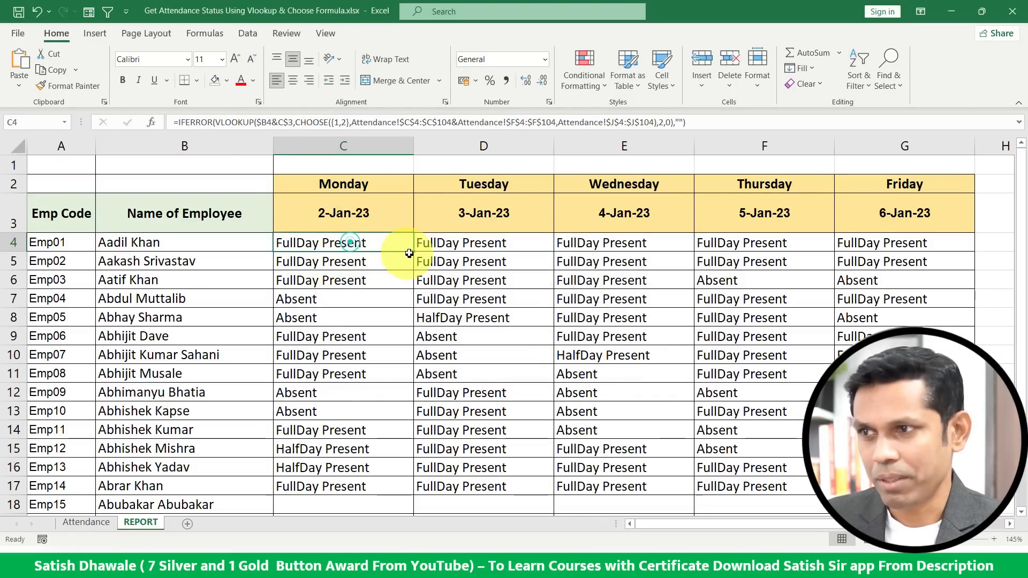
{"action": "left_click_drag", "start_coordinate": [412, 250], "coordinate": [957, 253]}
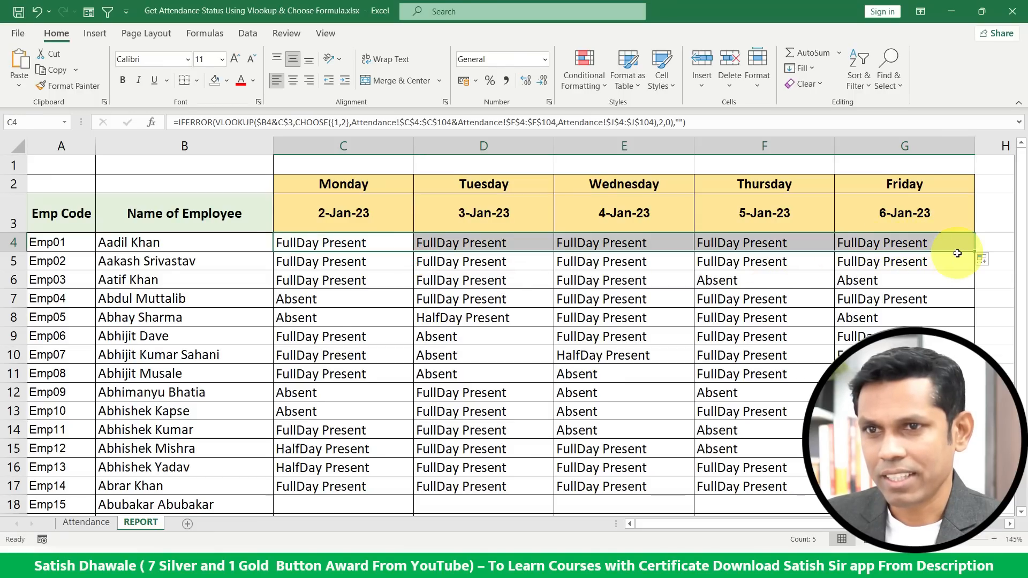
{"action": "key", "text": "ctrl+shift+Down"}
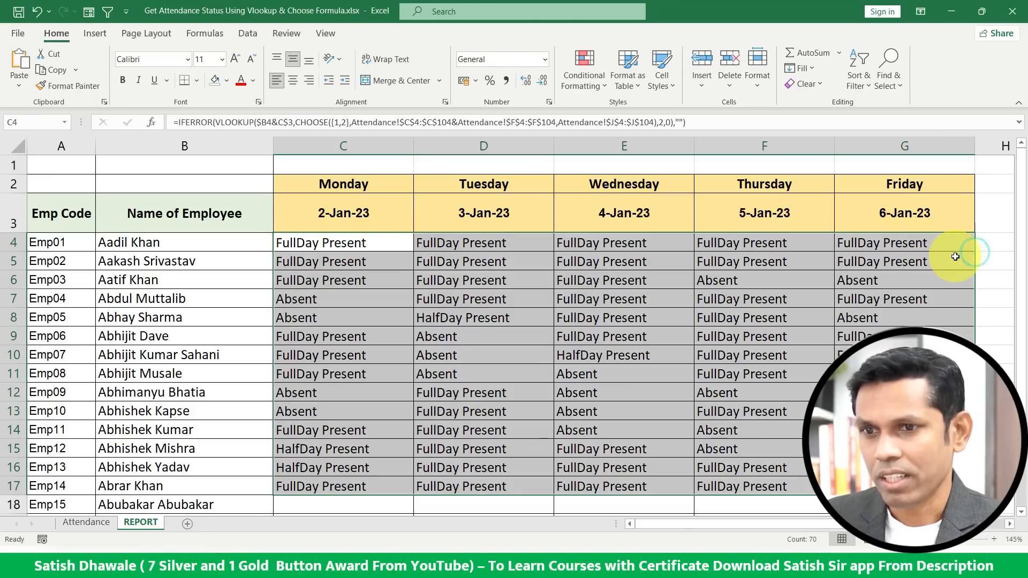
Clear the old results from row 5 to the end of the day columns.
{"action": "left_click", "coordinate": [379, 261]}
{"action": "key", "text": "ctrl+shift+End"}
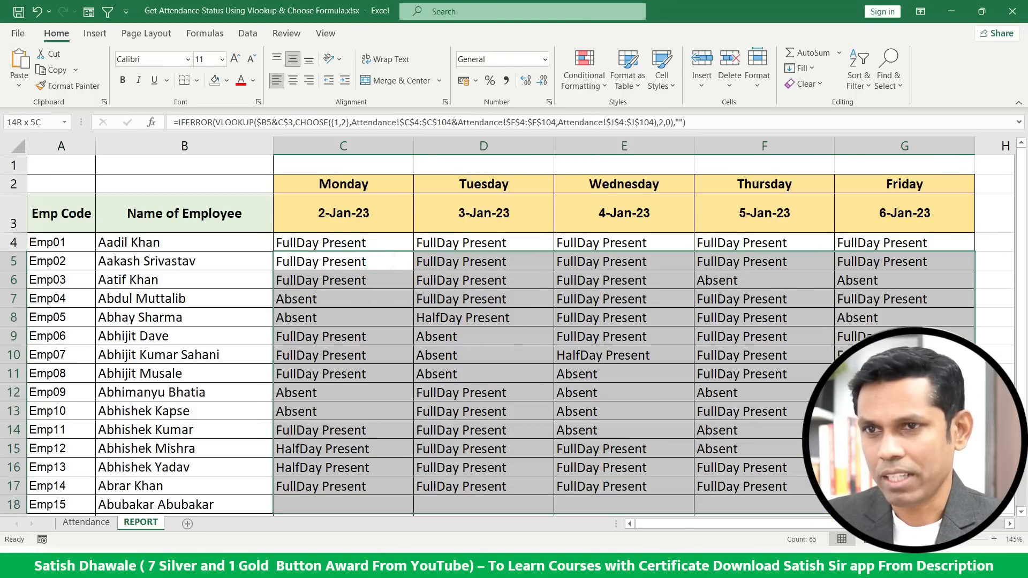
{"action": "key", "text": "Delete"}
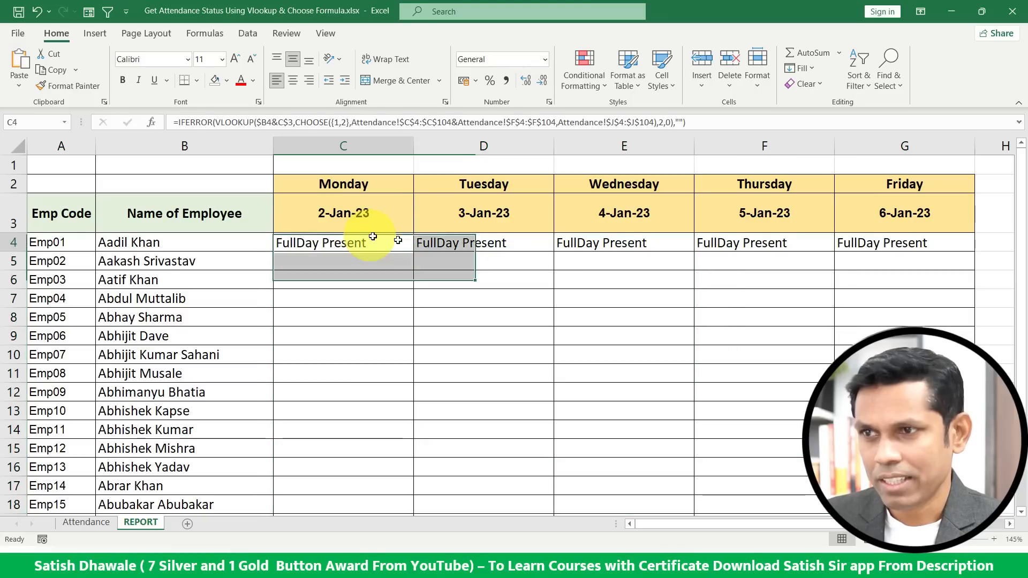
Fill the row 4 formulas down through all employee rows.
{"action": "left_click_drag", "start_coordinate": [399, 236], "coordinate": [899, 238]}
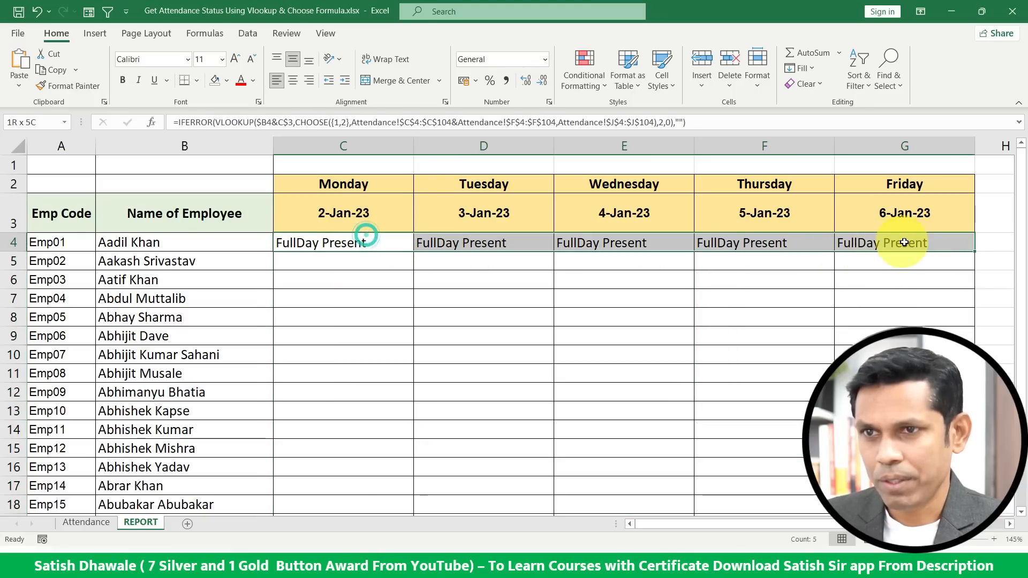
{"action": "double_click", "coordinate": [976, 251]}
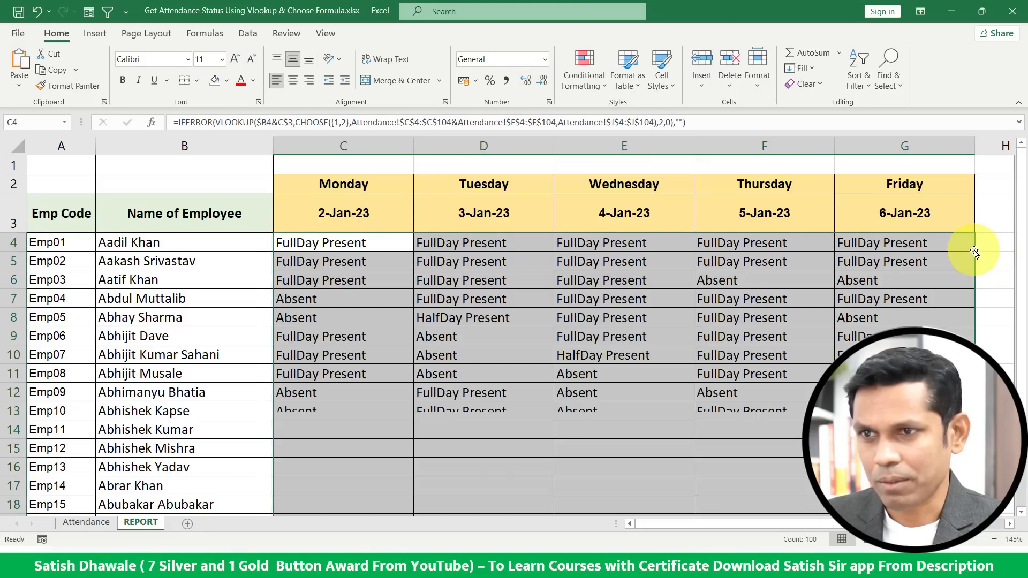
{"action": "scroll", "coordinate": [651, 356], "scroll_direction": "down", "scroll_amount": 4}
{"action": "scroll", "coordinate": [650, 358], "scroll_direction": "up", "scroll_amount": 3}
{"action": "scroll", "coordinate": [650, 362], "scroll_direction": "up", "scroll_amount": 2}
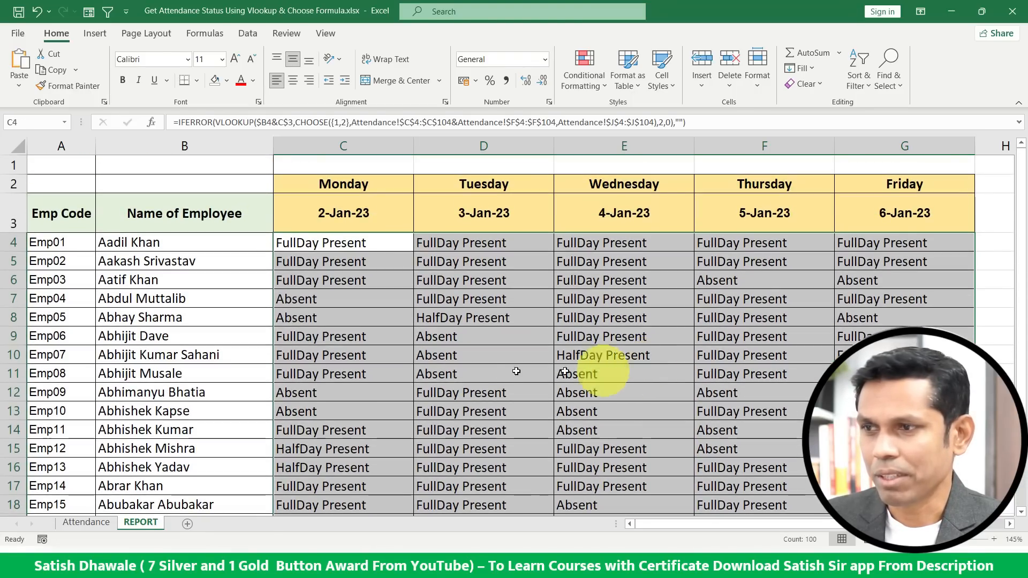
Inspect the copied formulas in the Monday column and the C4 formula.
{"action": "left_click", "coordinate": [402, 360]}
{"action": "left_click_drag", "start_coordinate": [348, 244], "coordinate": [343, 440]}
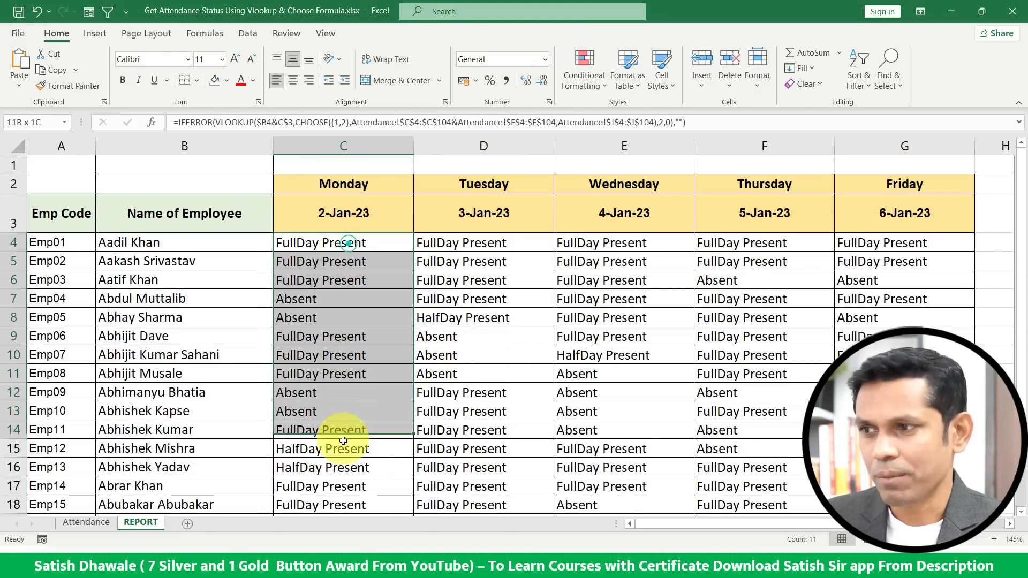
{"action": "left_click", "coordinate": [339, 394]}
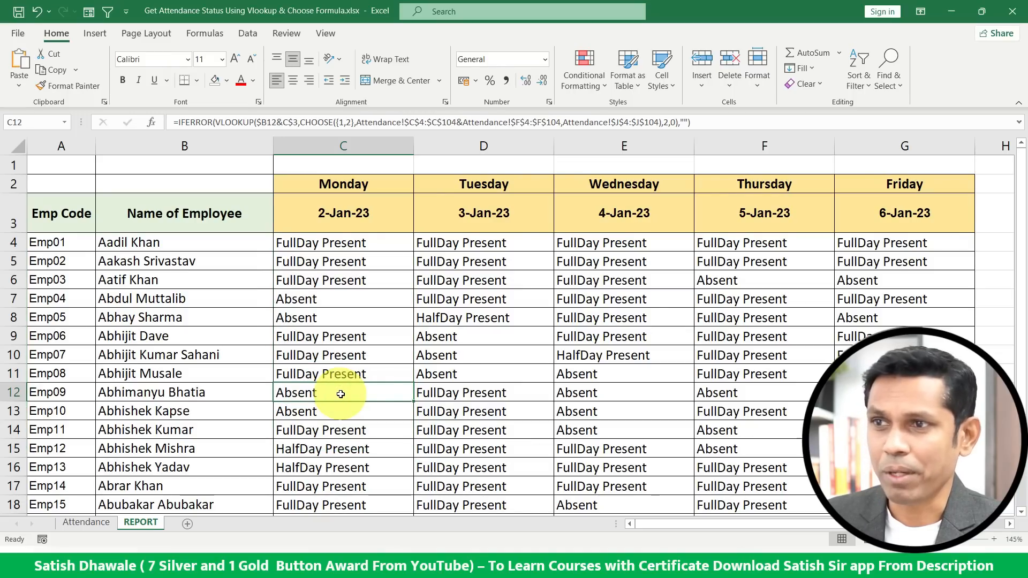
{"action": "double_click", "coordinate": [351, 243]}
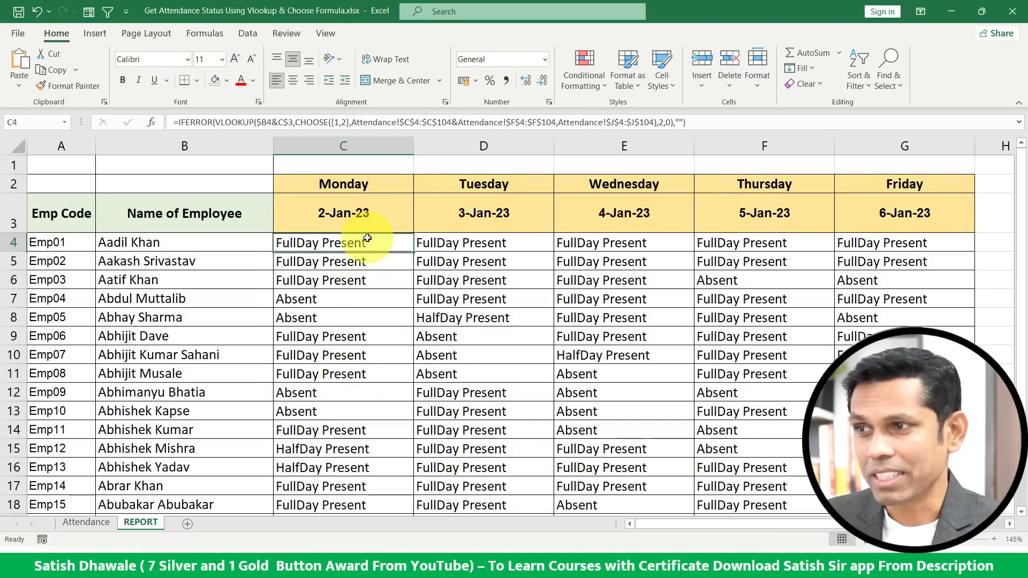
{"action": "left_click_drag", "start_coordinate": [278, 242], "coordinate": [326, 261]}
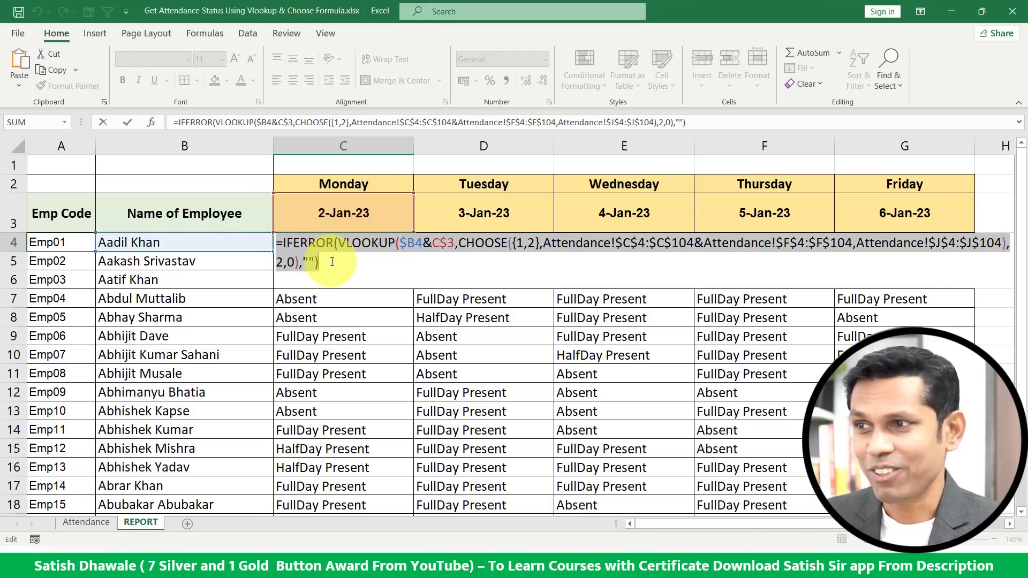
{"action": "key", "text": "ctrl+Return"}
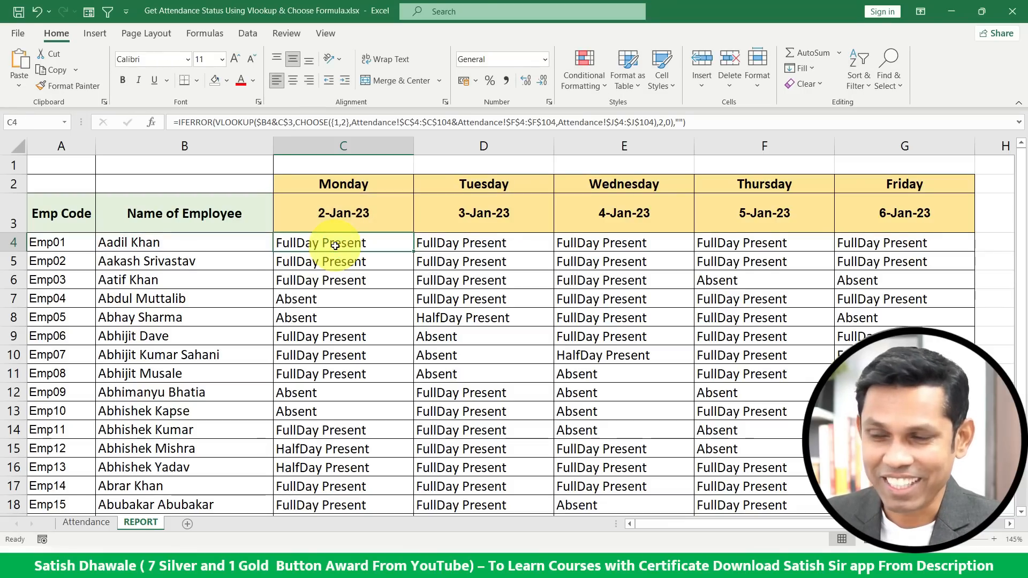